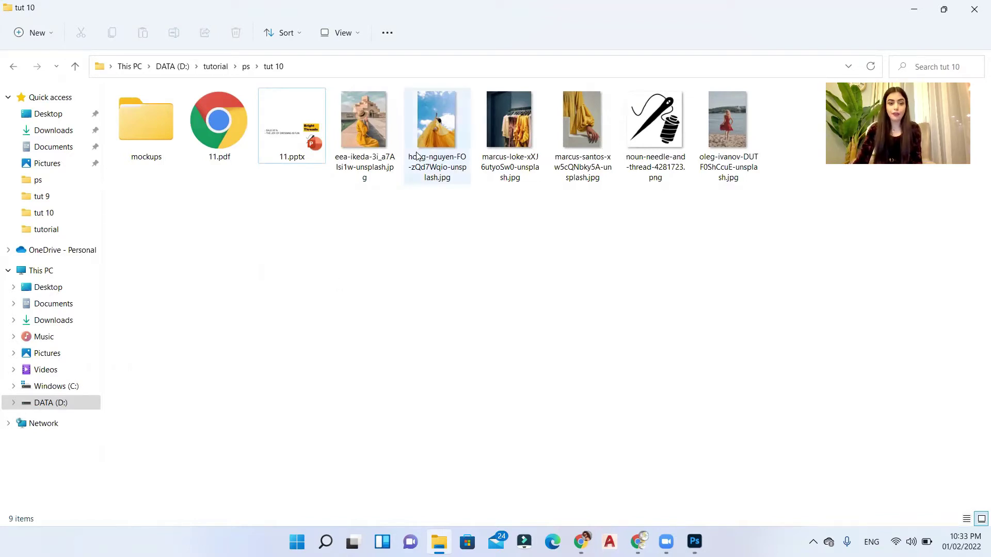
In the tut 10 folder, select the first Unsplash photo, then the 11.pdf poster file.
left_click(393, 138)
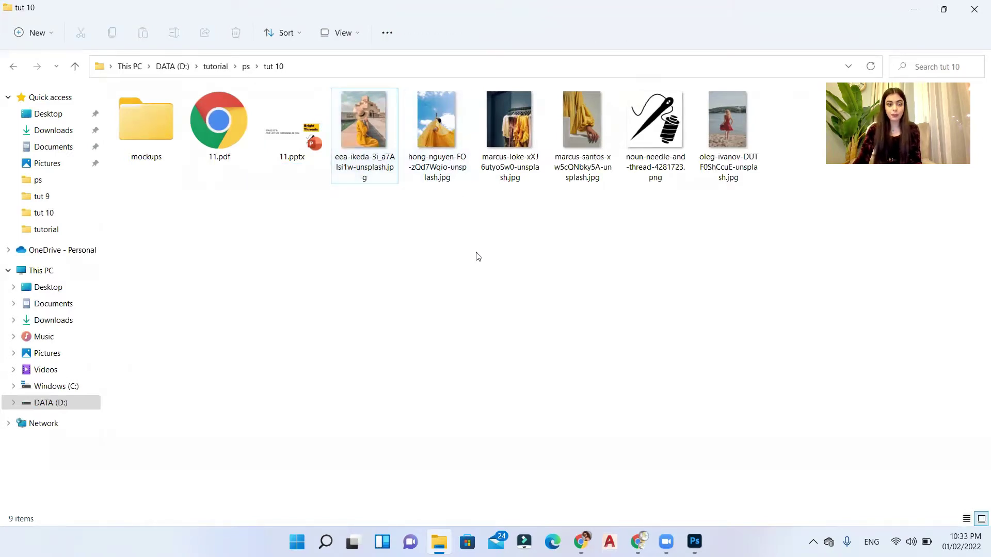
left_click(228, 138)
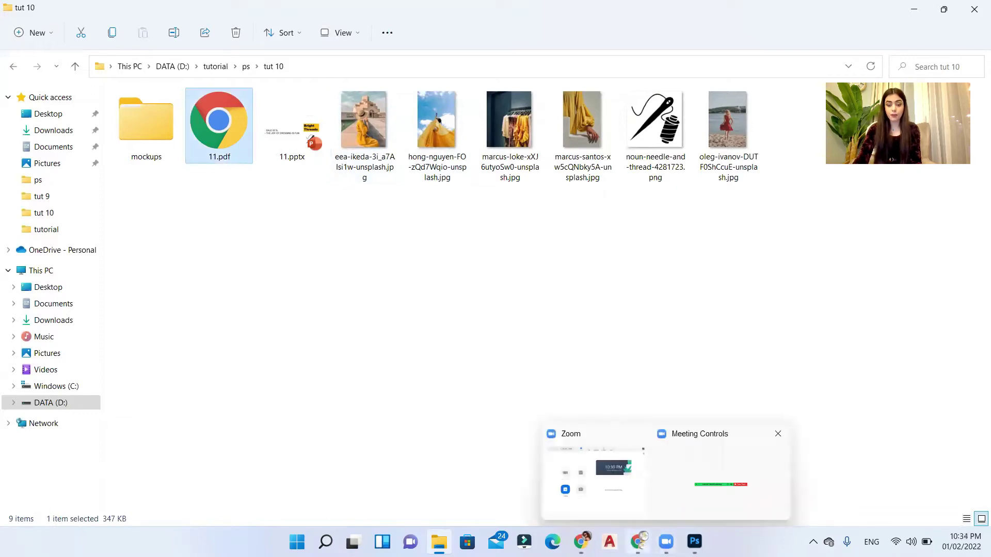
View both pages of the 11.pdf poster in Chrome, then restore the browser window down.
left_click(581, 542)
scroll(550, 277, "down", 2)
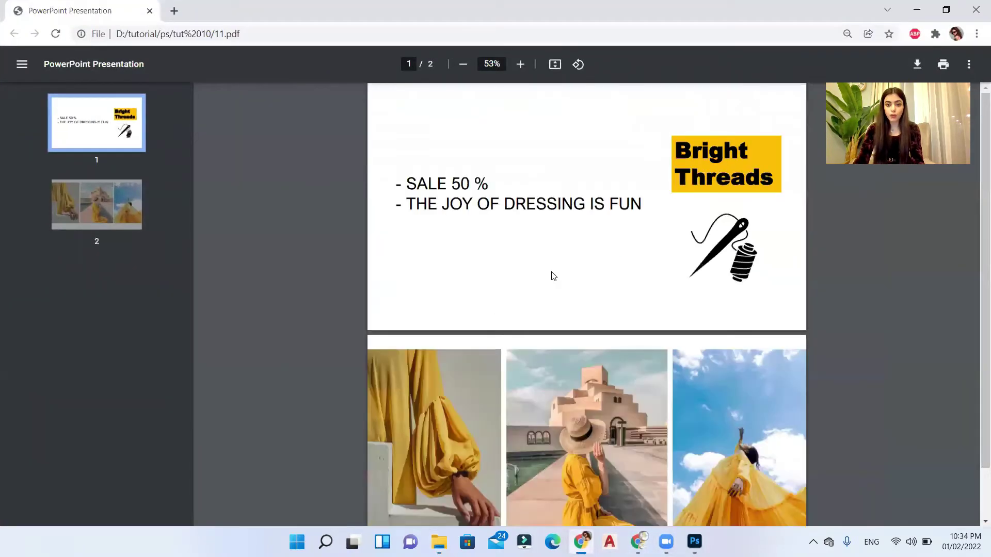
scroll(661, 274, "down", 5)
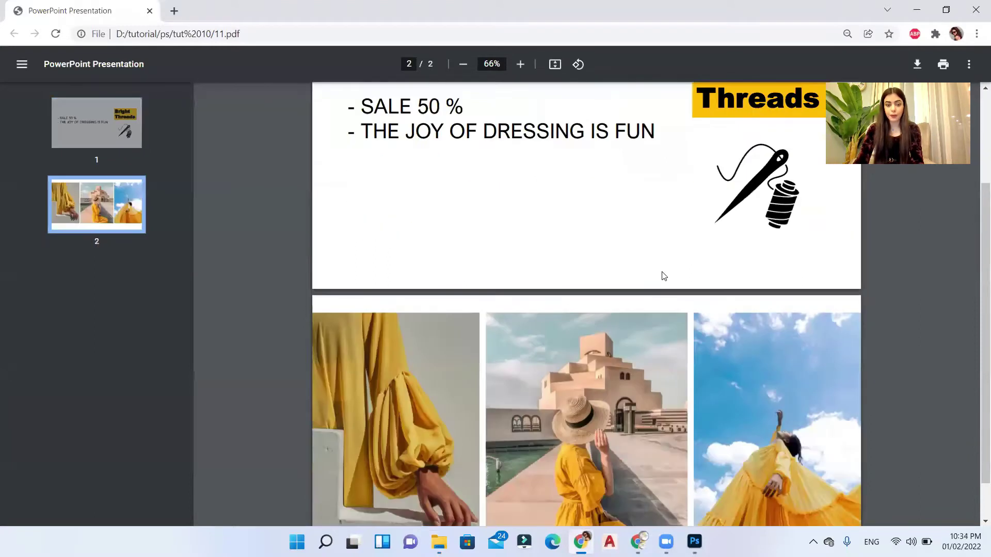
scroll(663, 276, "up", 6)
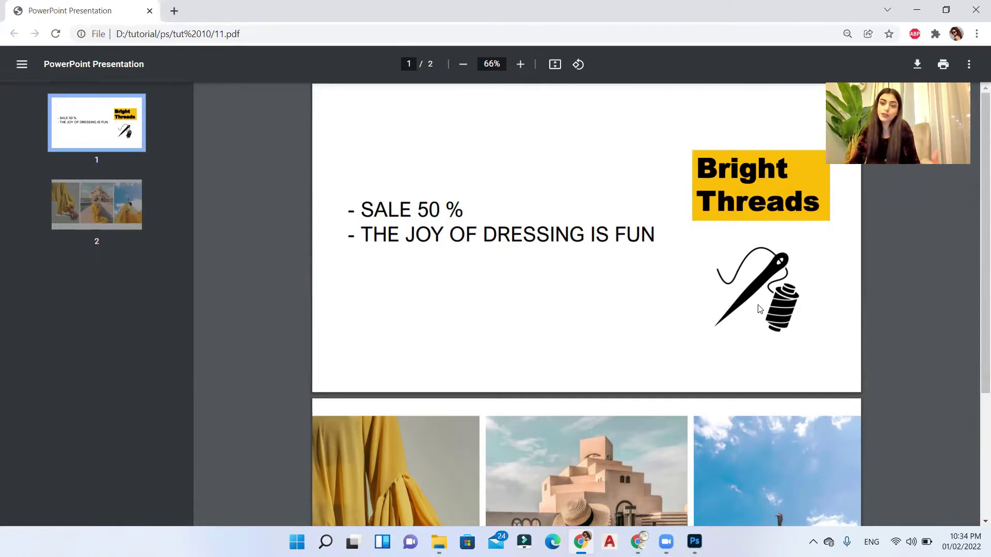
scroll(627, 394, "down", 3)
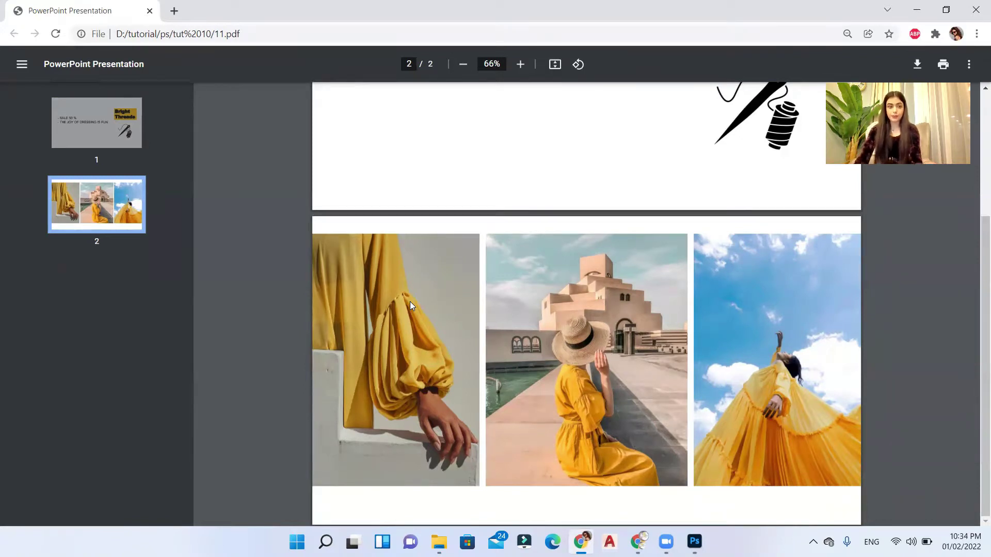
scroll(553, 421, "up", 4)
scroll(553, 420, "down", 4)
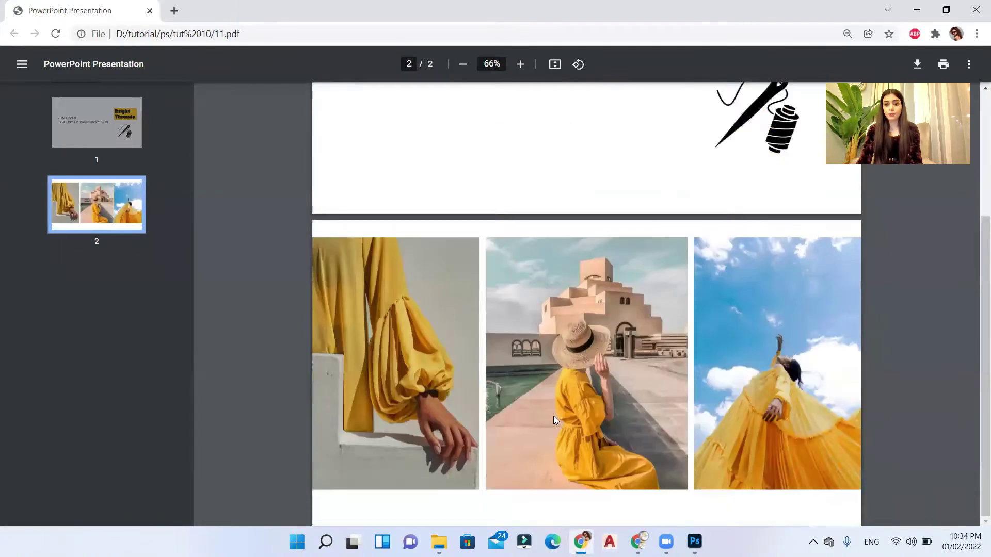
scroll(555, 439, "up", 4)
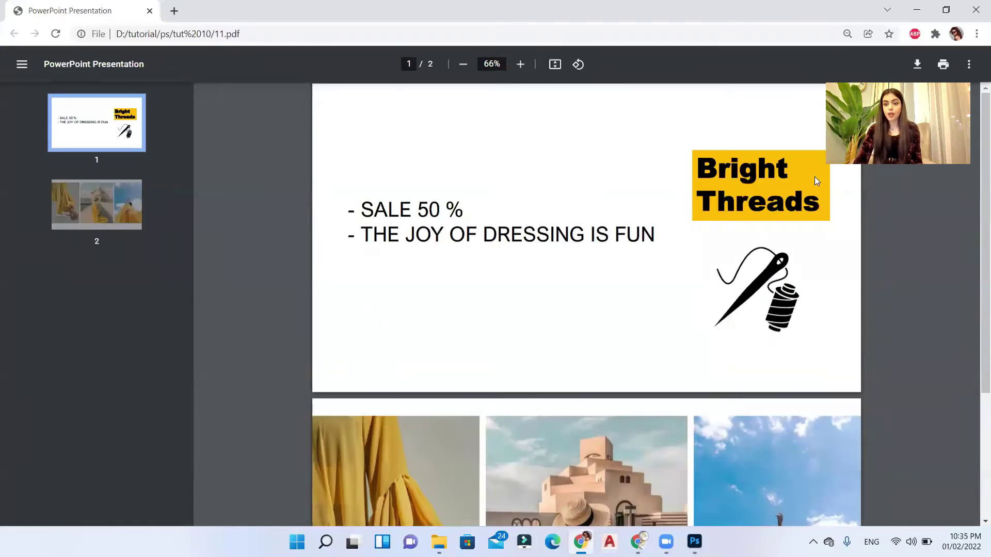
left_click(945, 10)
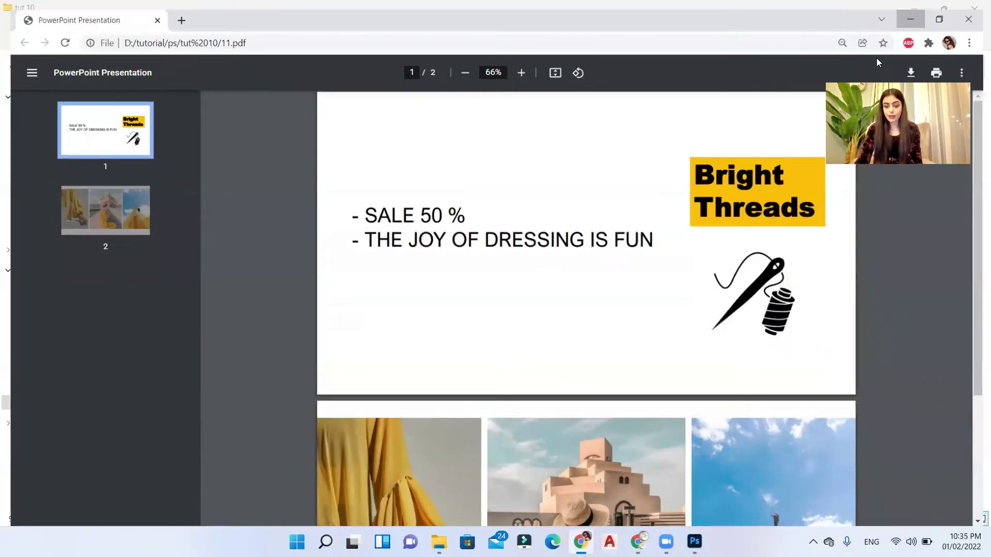
Create an A3 print document at 150 ppi and fit it in the window.
left_click(695, 541)
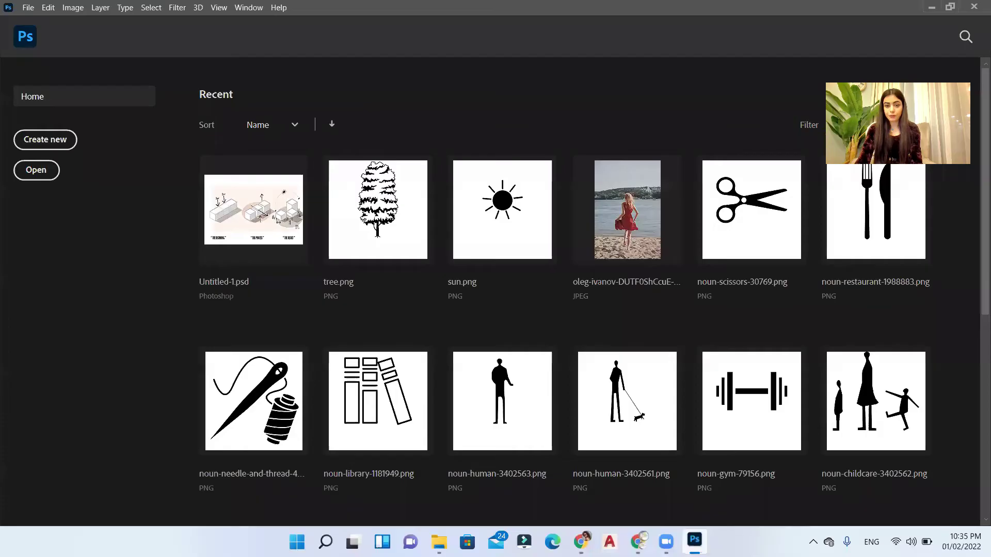
left_click(64, 149)
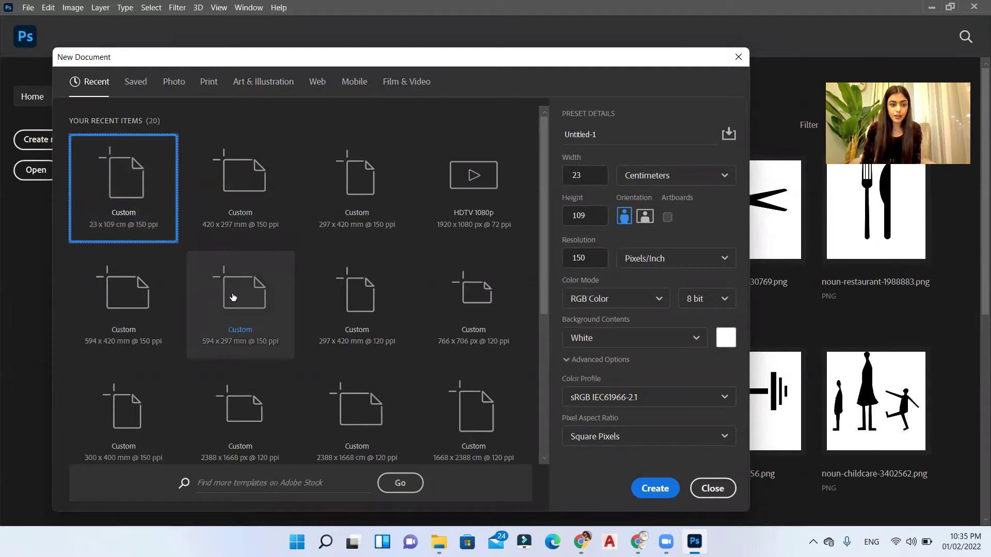
left_click(201, 84)
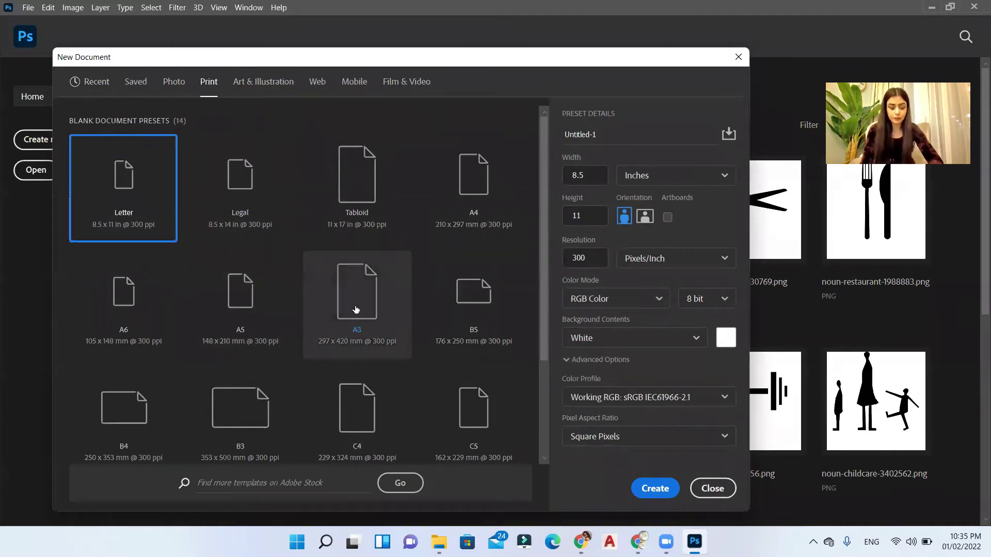
left_click(348, 326)
double_click(595, 258)
type("150")
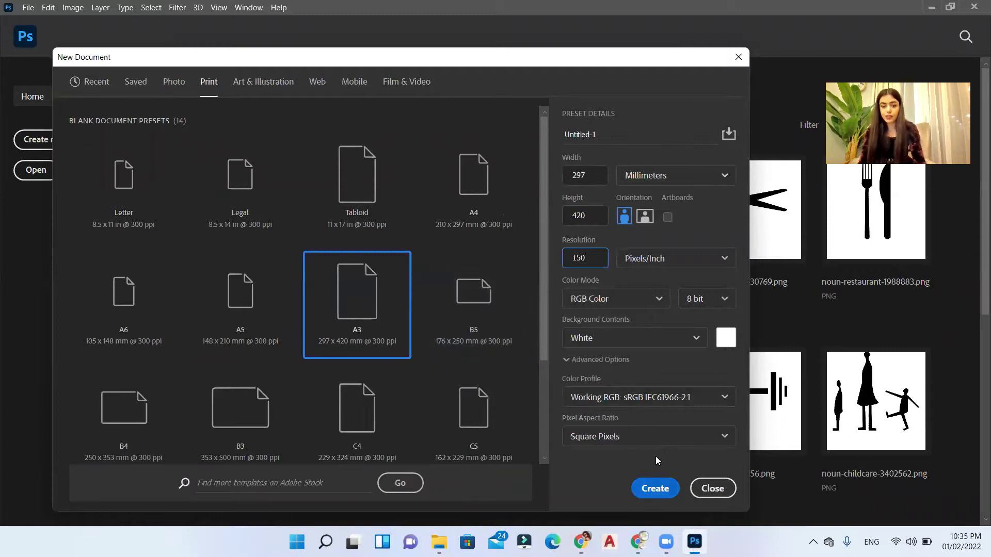
key("Return")
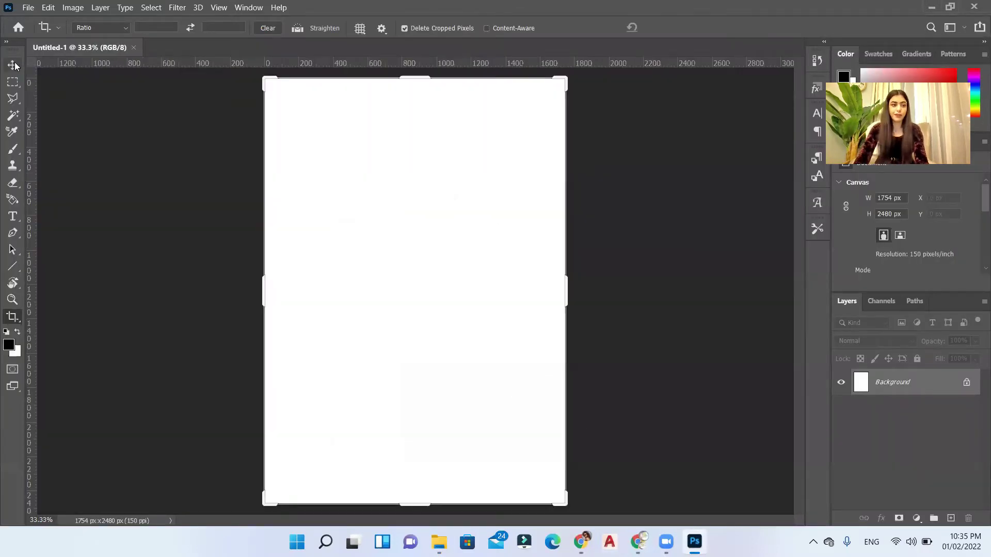
left_click(13, 64)
key("ctrl+0")
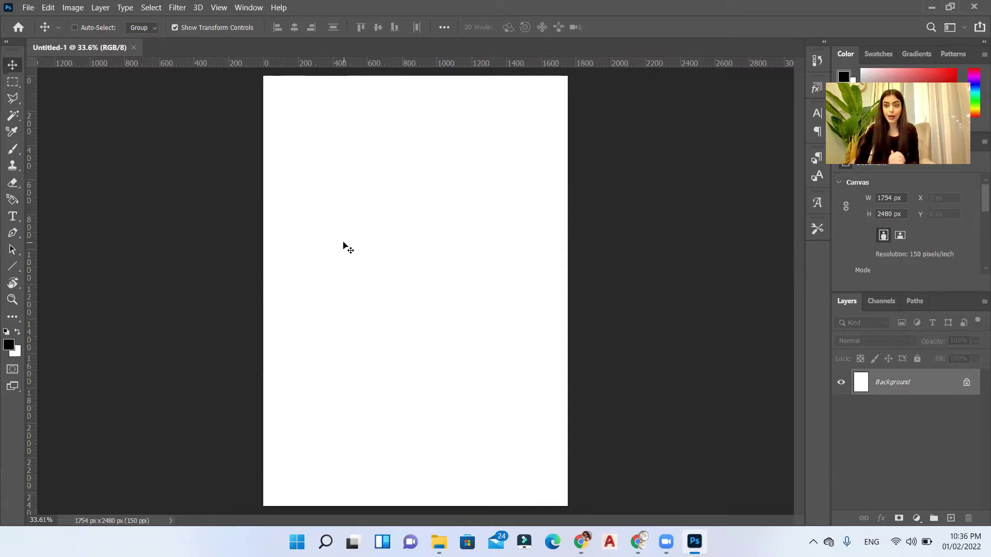
Create a second document with a width of 420 mm, making a 420 × 420 mm square.
left_click(28, 8)
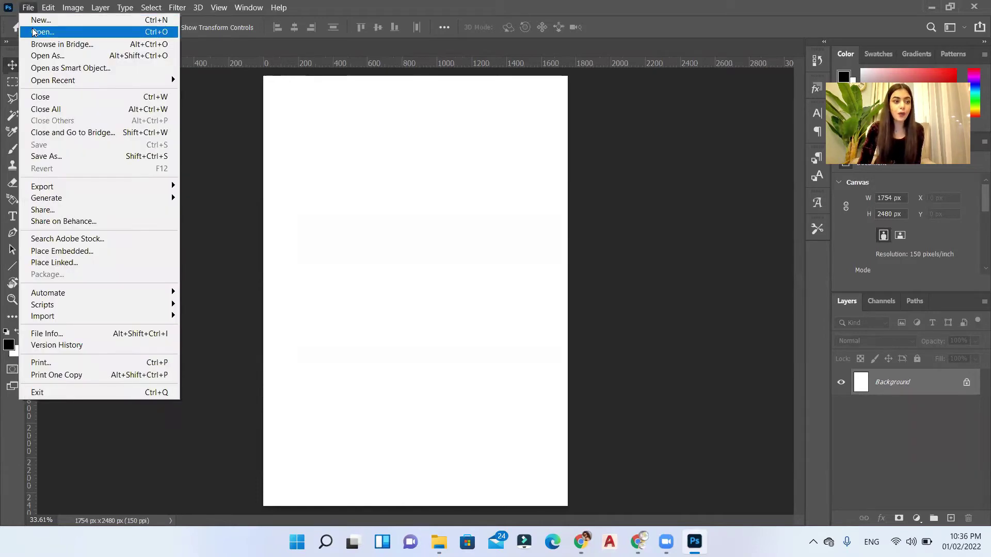
left_click(41, 20)
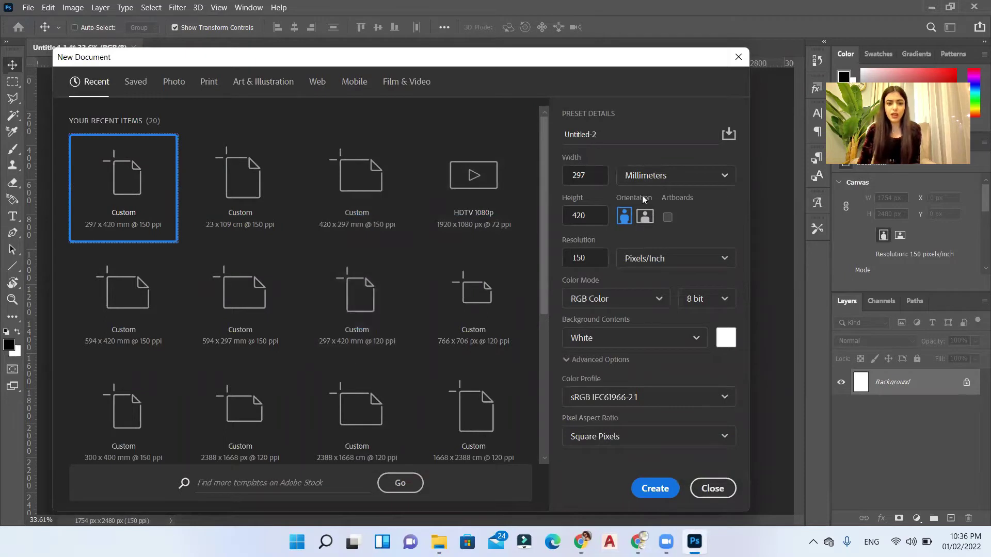
key("Tab")
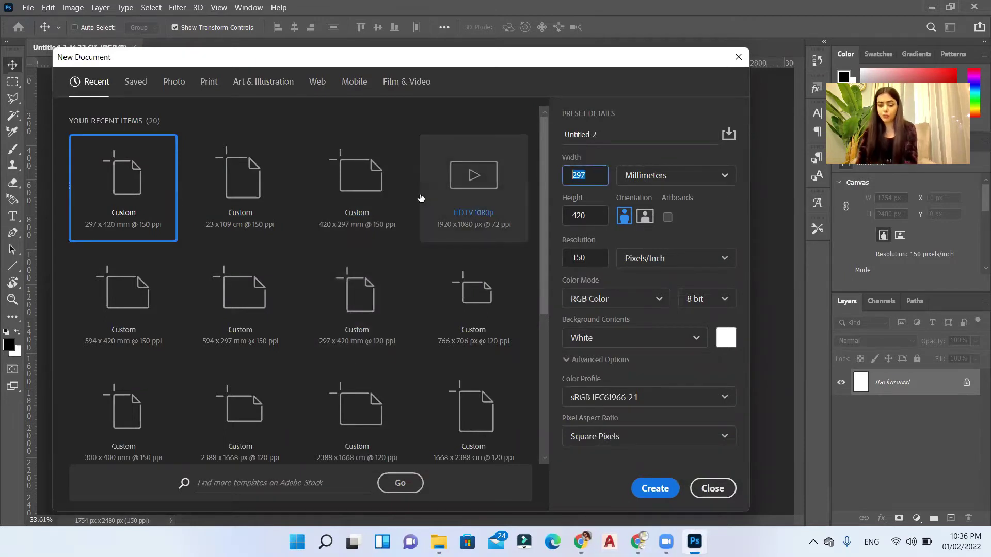
type("420")
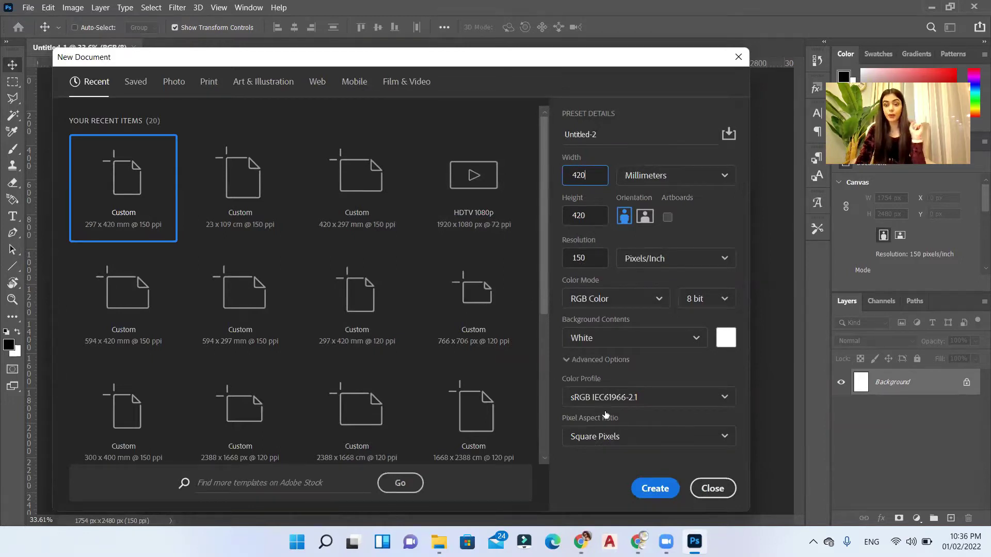
left_click(643, 485)
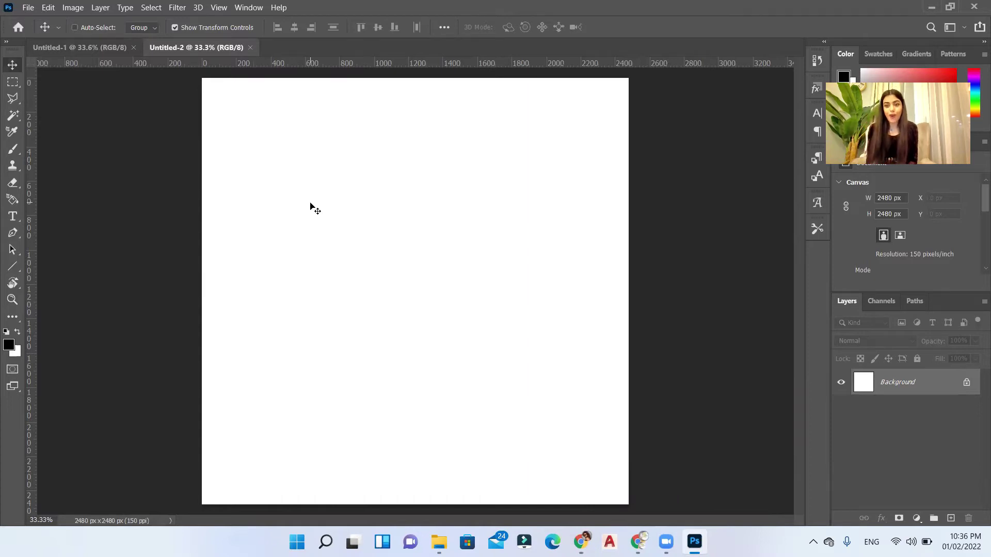
Drag the needle-and-thread image onto the square canvas, enlarge it to about 134%, then hide it.
left_click(950, 6)
left_click_drag(824, 64, 699, 179)
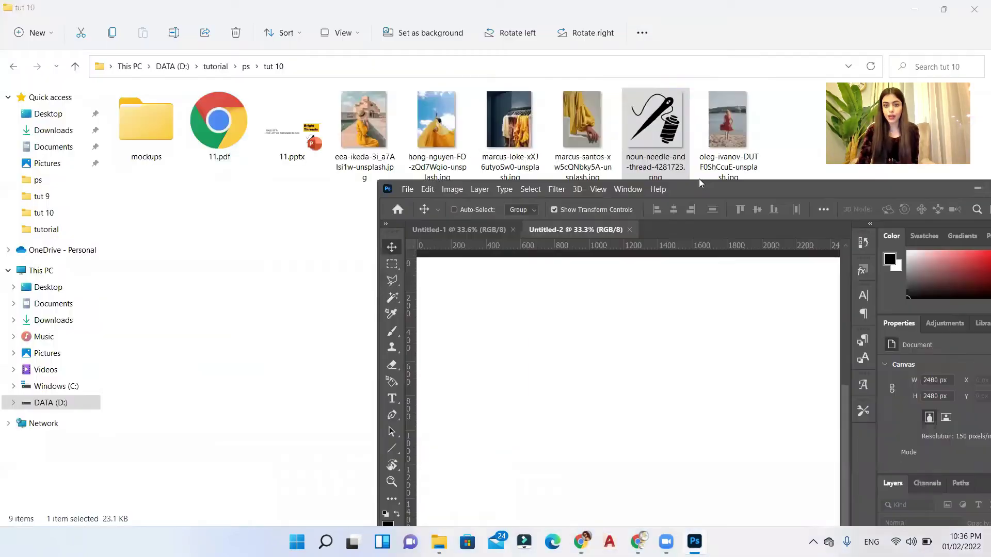
left_click_drag(652, 118, 671, 336)
double_click(764, 189)
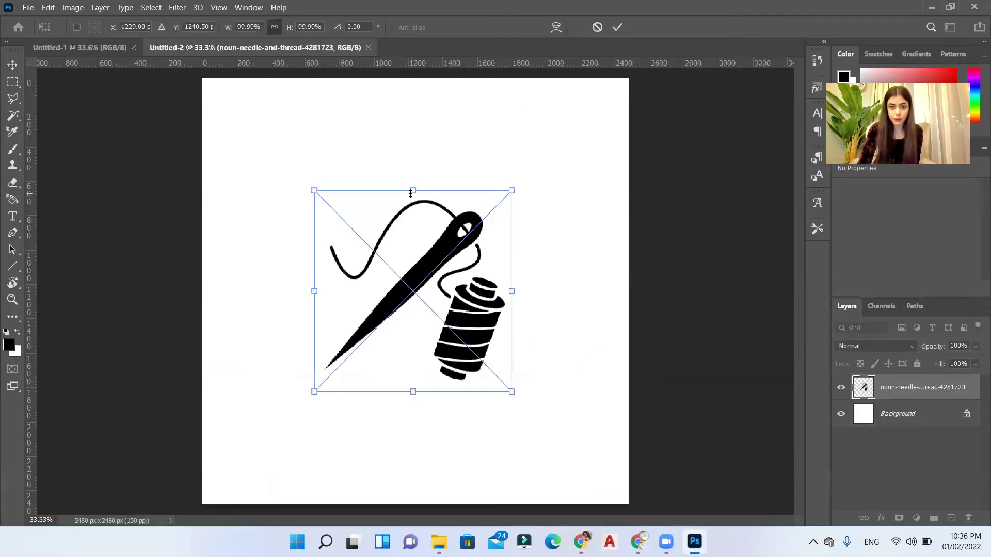
left_click_drag(412, 190, 415, 155)
key("Return")
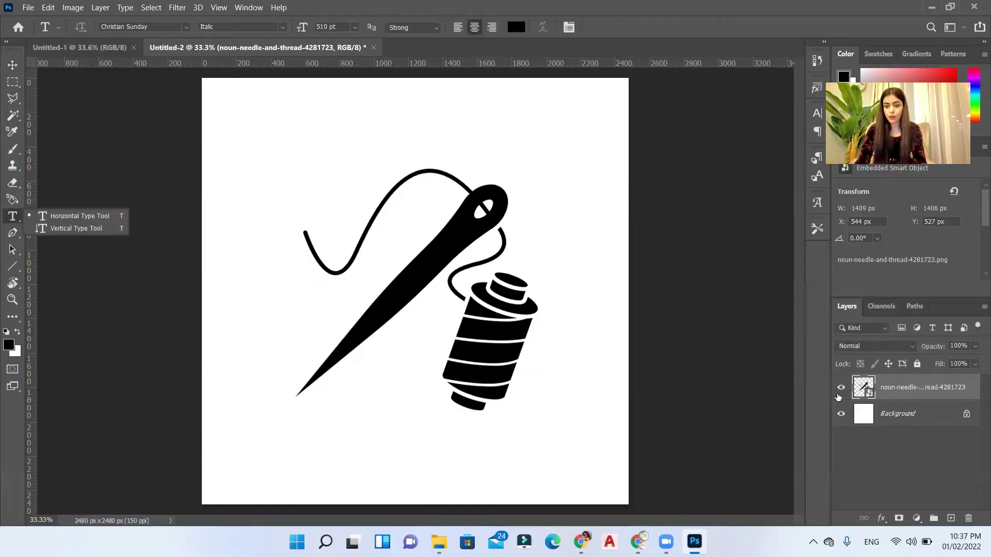
left_click(841, 387)
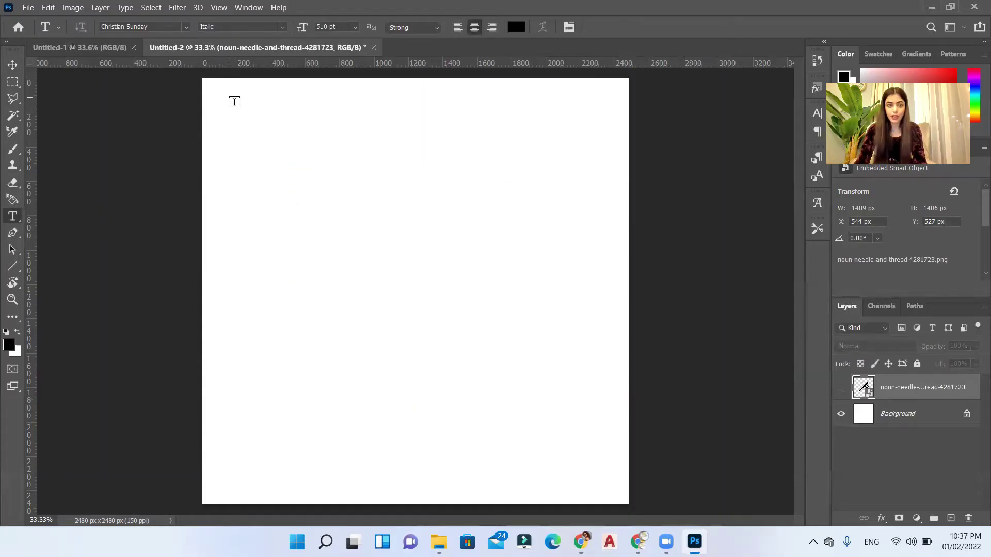
Type 'Bright' in a paragraph text box near the top and set its leading to Auto.
left_click_drag(234, 107, 559, 256)
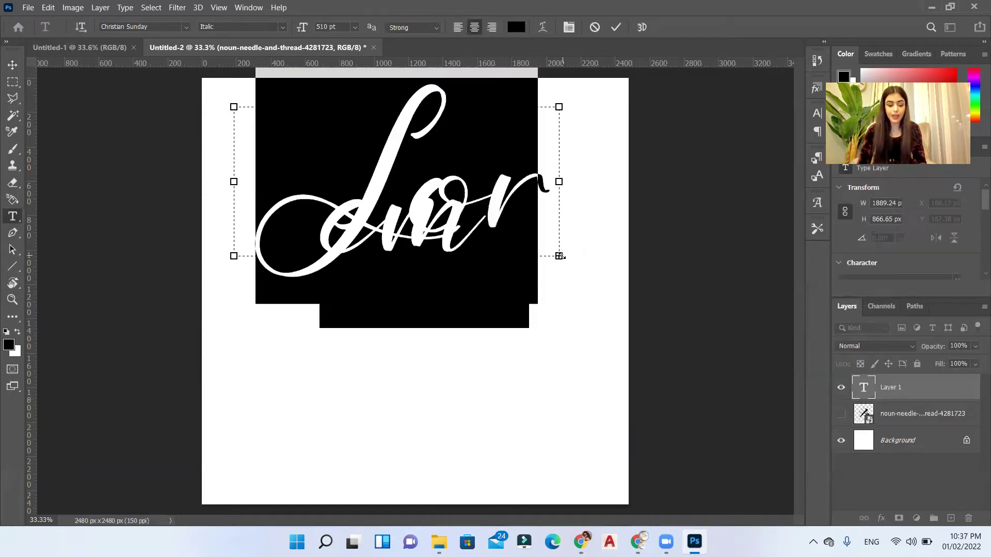
type("Bright")
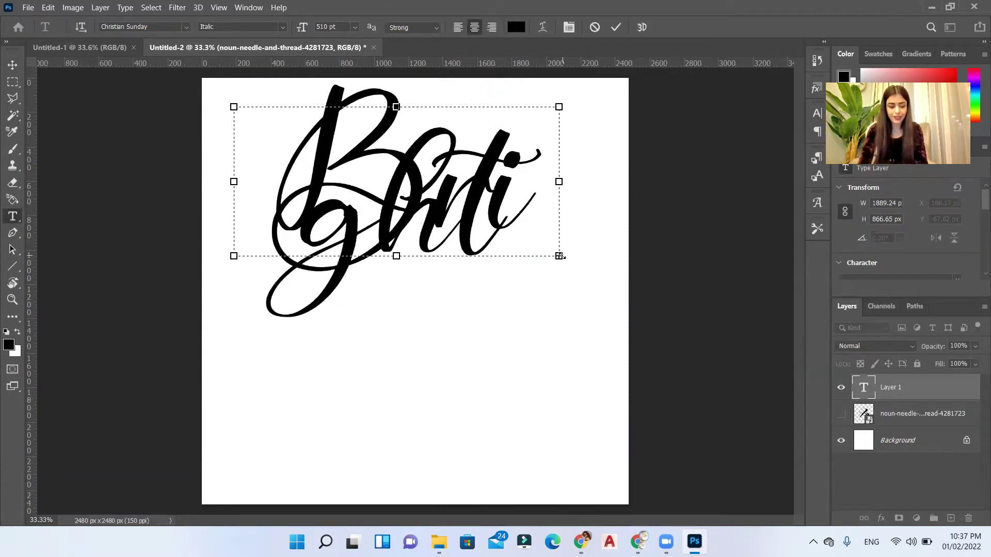
key("ctrl+a")
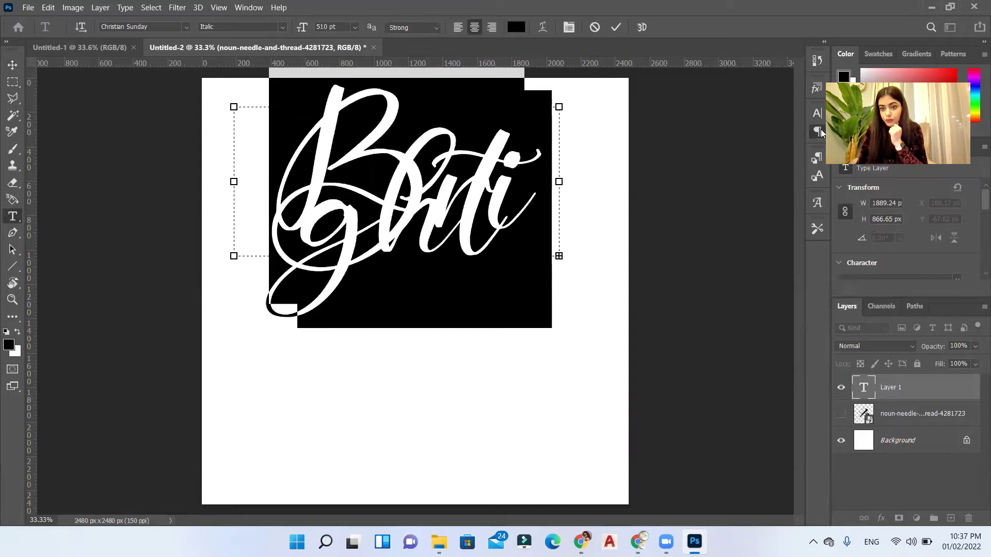
left_click(821, 132)
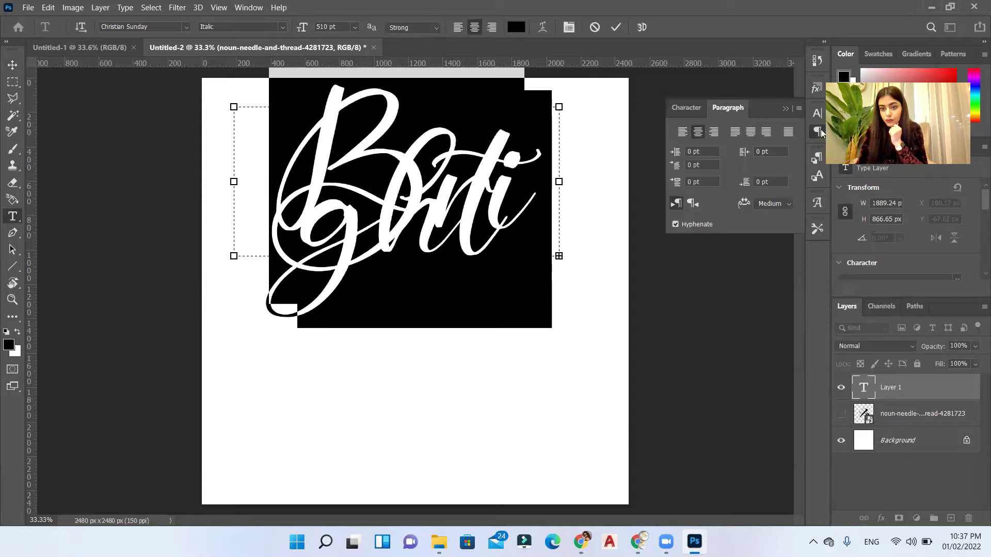
left_click(818, 114)
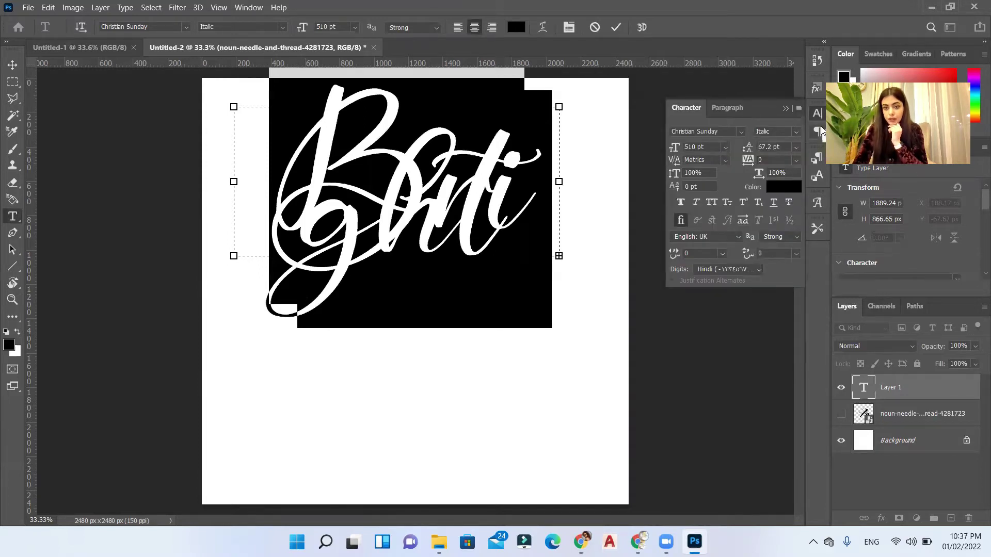
left_click(795, 147)
left_click(790, 156)
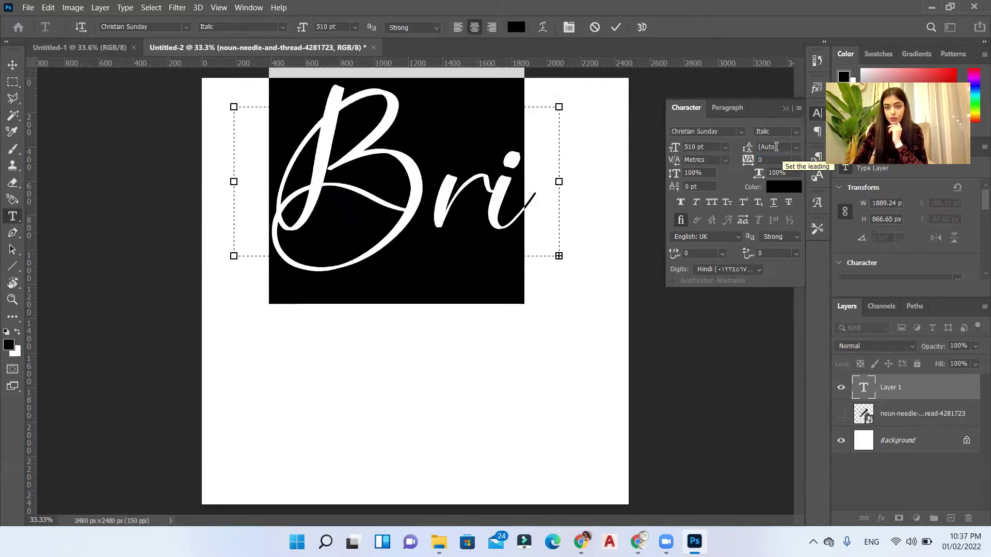
left_click(797, 149)
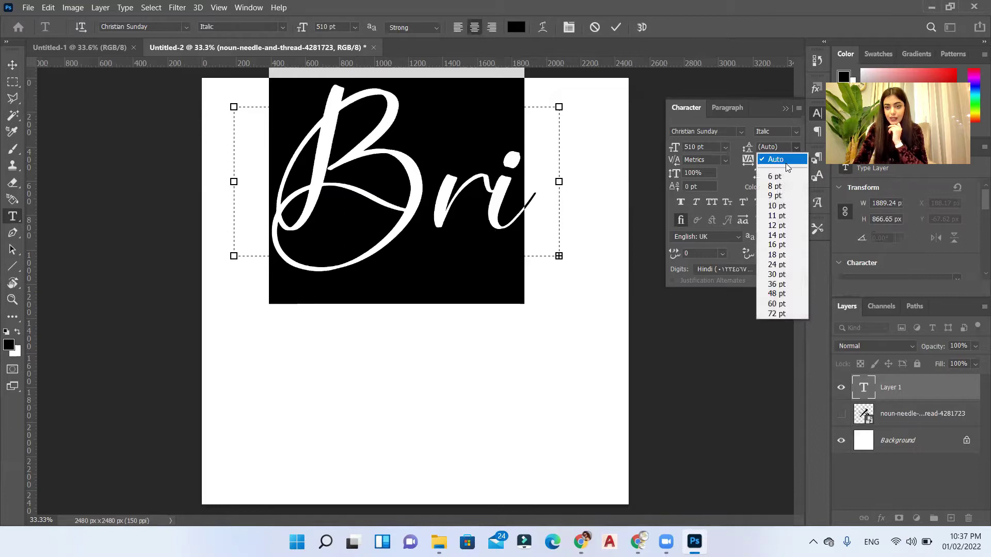
left_click(792, 151)
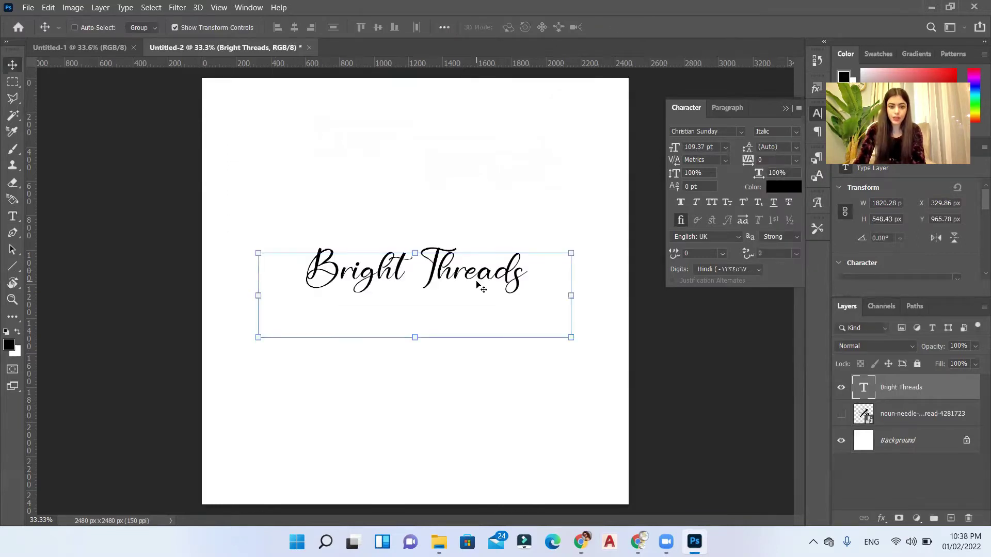
Apply Monttany Castelone to the title, split it onto two lines, and reposition it.
double_click(408, 281)
left_click(183, 27)
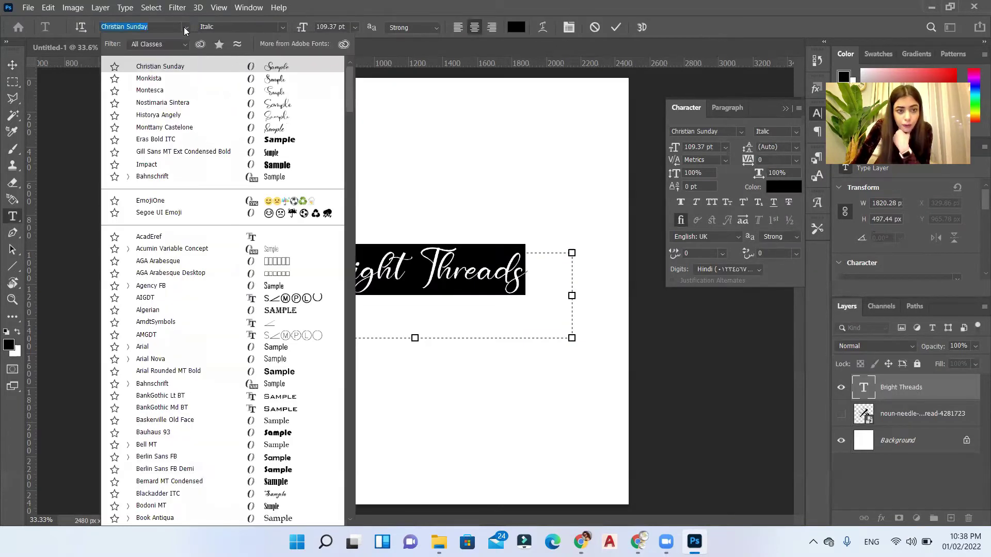
left_click(313, 134)
left_click(386, 307)
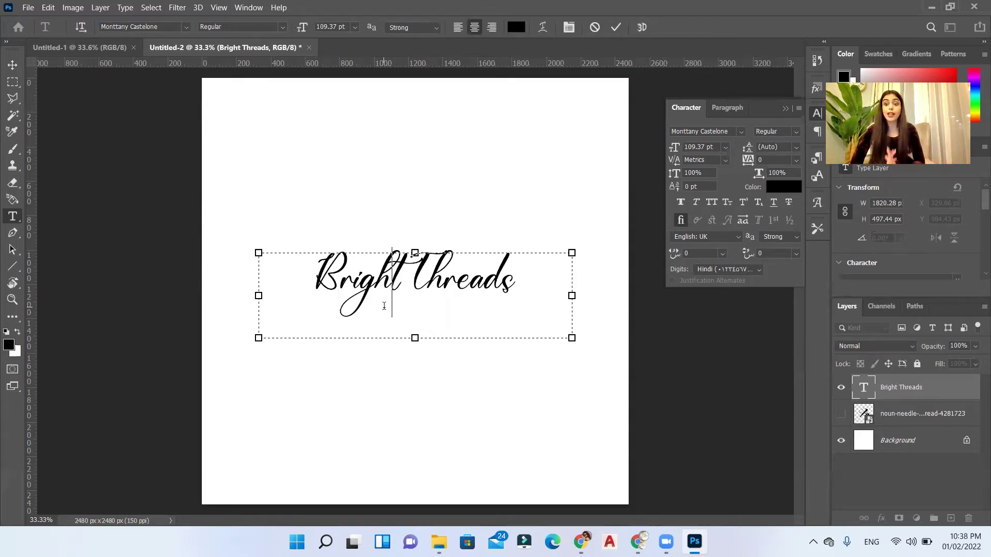
key("Return")
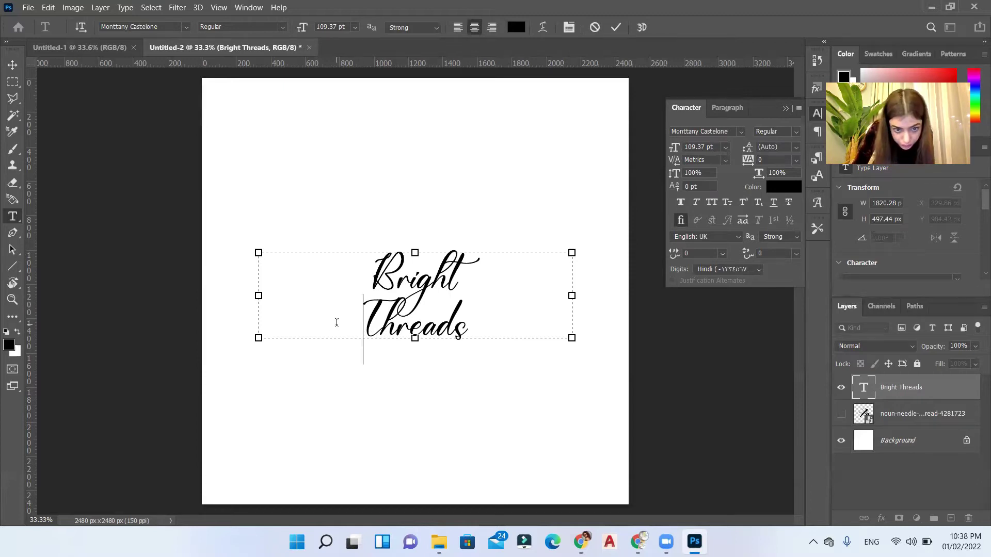
left_click_drag(258, 296, 557, 295)
left_click(12, 64)
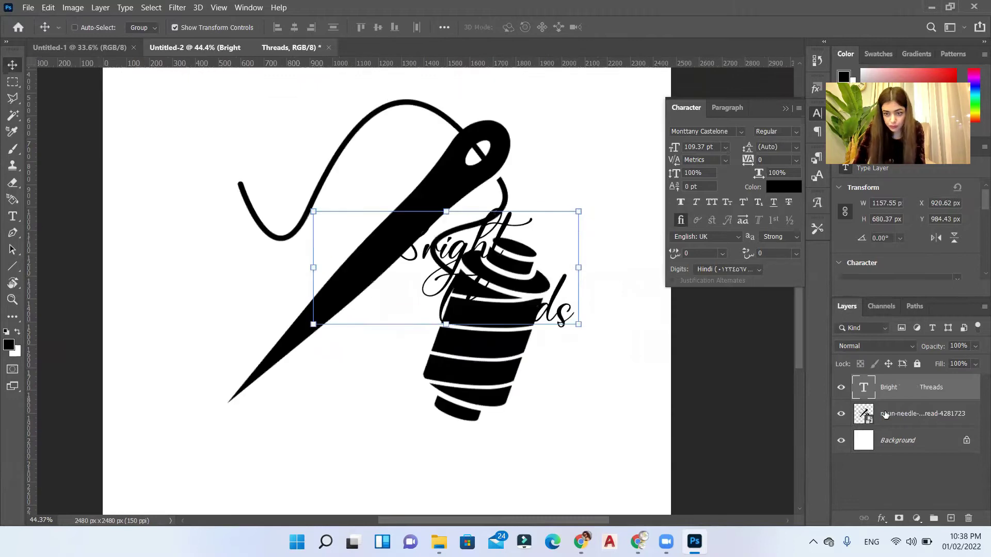
left_click_drag(356, 289, 258, 232)
Show the needle-and-thread graphic, shrink it, and tilt it about 18° at the title's top right.
left_click(563, 323)
key("ctrl+t")
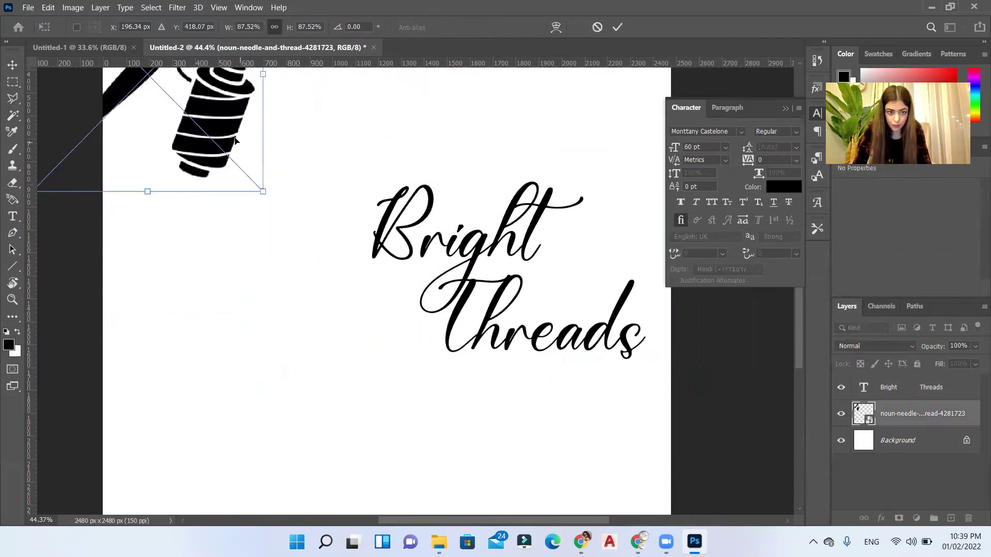
left_click_drag(116, 137, 464, 217)
key("ctrl+minus")
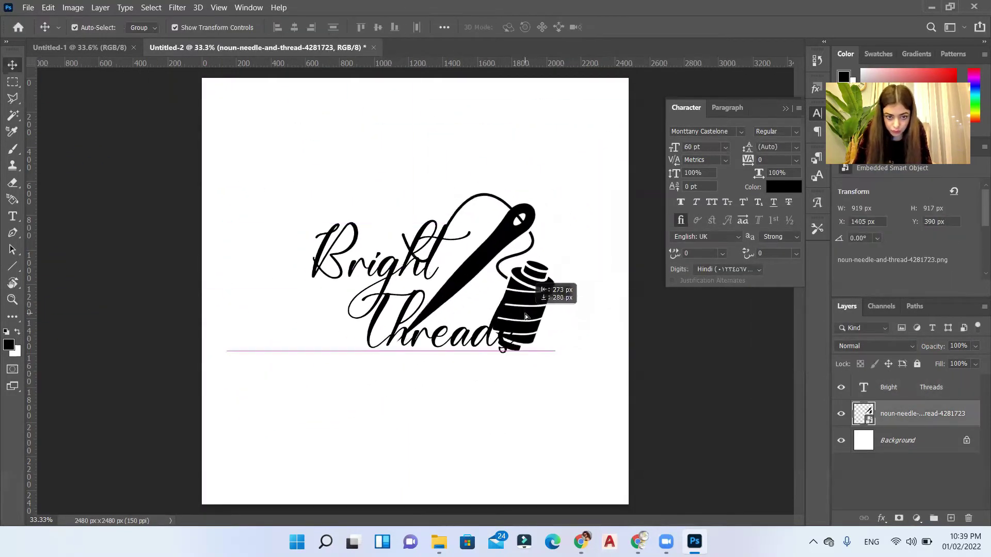
left_click_drag(525, 314, 422, 319)
left_click_drag(588, 326, 532, 271)
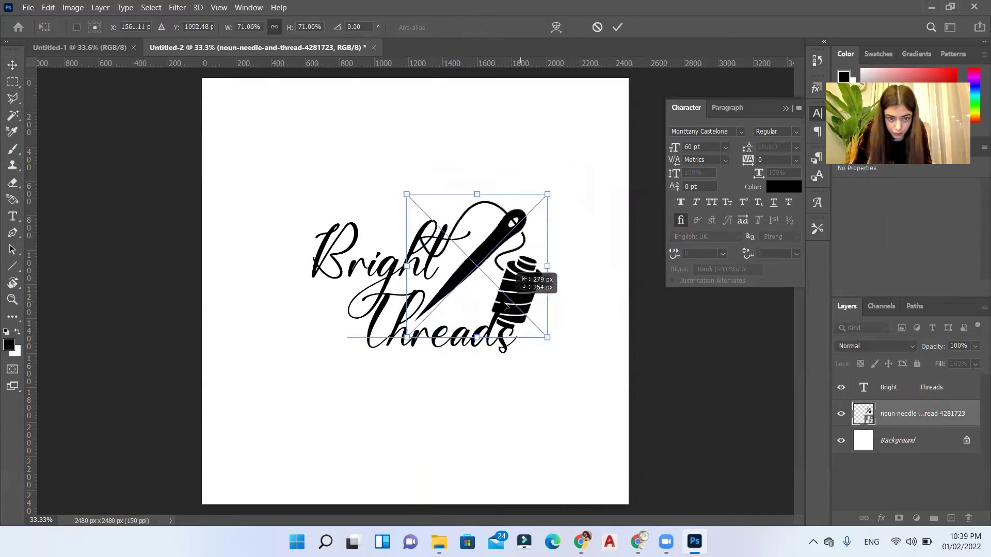
left_click_drag(575, 327, 553, 270)
scroll(554, 270, "up", 6)
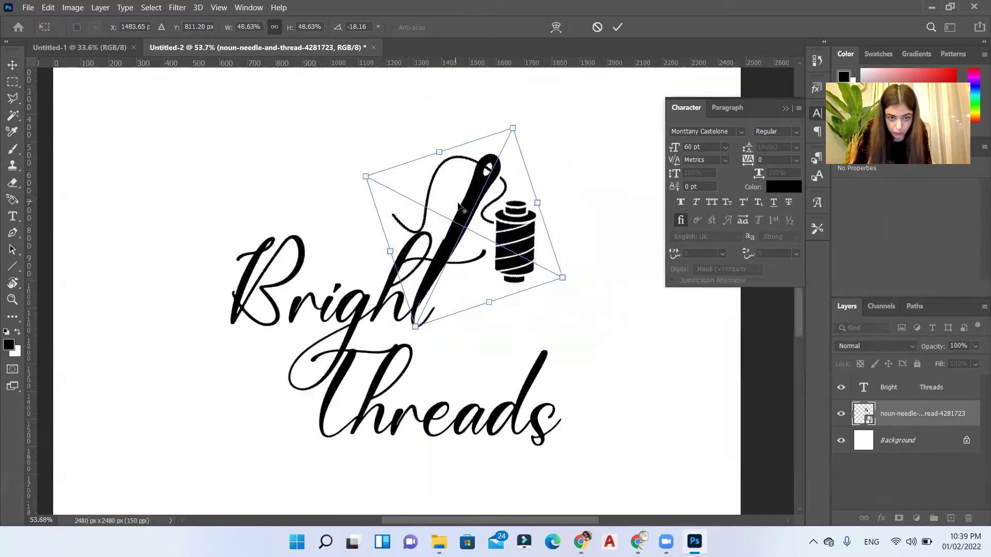
Apply the needle transform, add a Stroke style to the Shape 1 thread line, then select the needle layer.
left_click(670, 371)
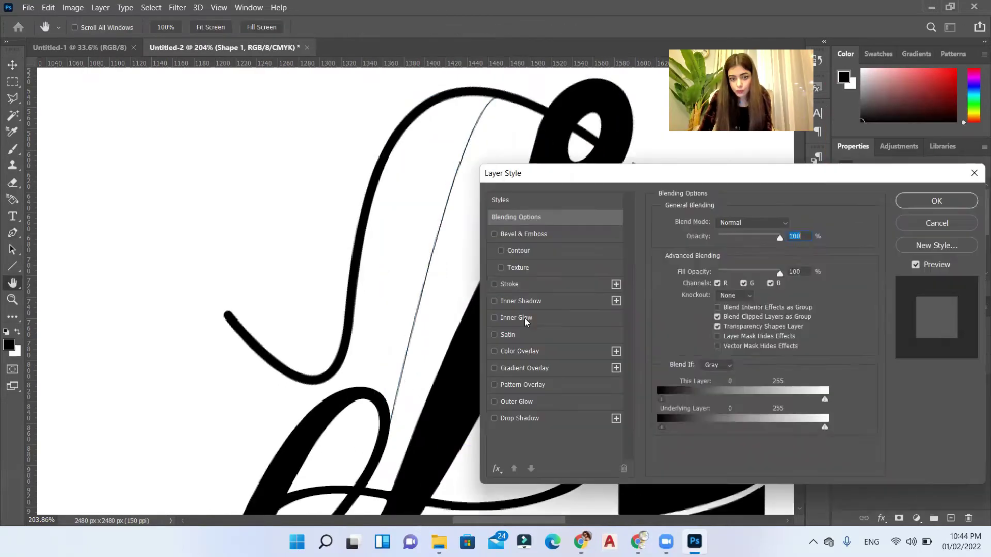
left_click(509, 283)
key("Return")
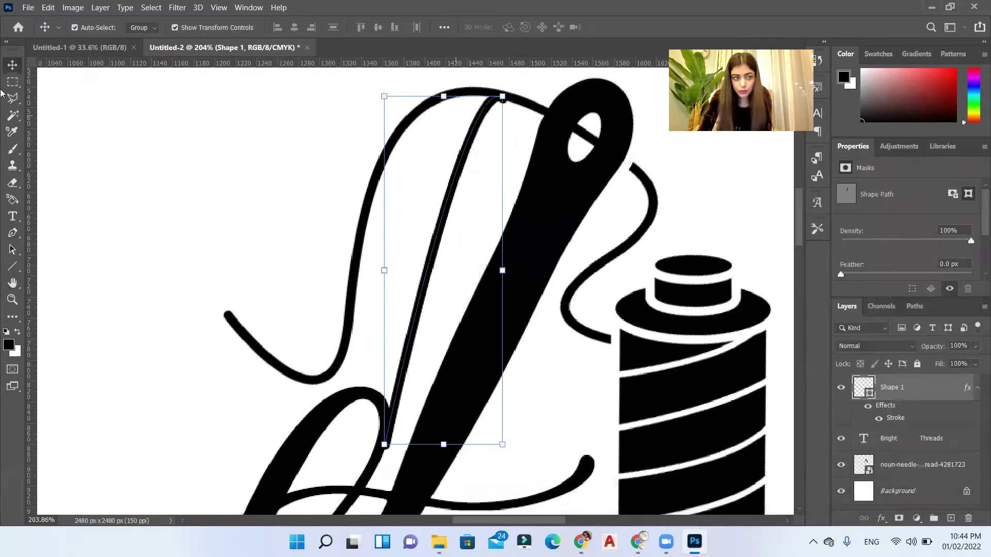
left_click(918, 460, "ctrl")
left_click(918, 450, "ctrl")
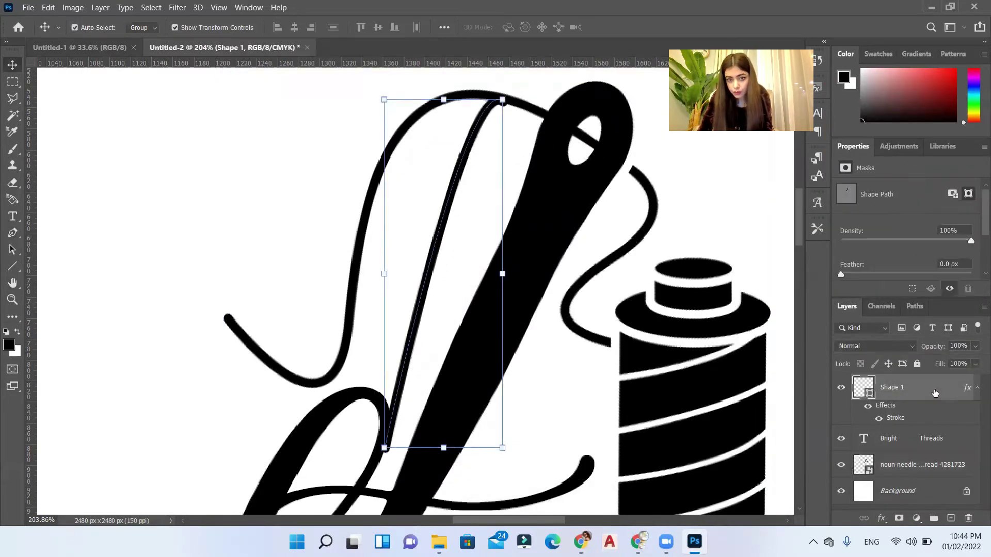
left_click(499, 116)
scroll(499, 116, "down", 2)
scroll(413, 151, "down", 1)
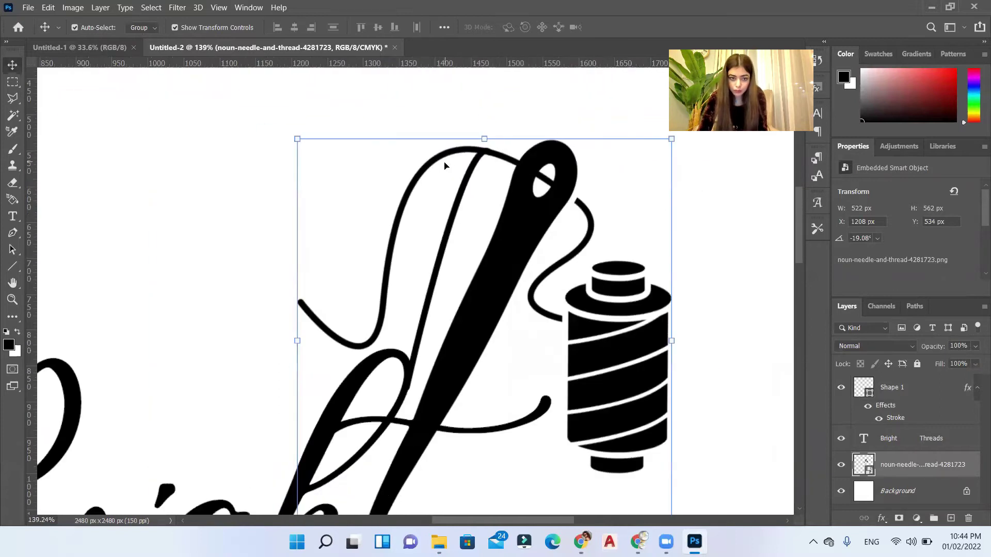
Rasterize the needle graphic and lasso-delete the thread's left loop, then select the Shape 1 line.
key("l")
left_click(207, 289)
left_click(310, 331)
left_click(114, 206)
key("Delete")
key("ctrl+d")
key("b")
key("v")
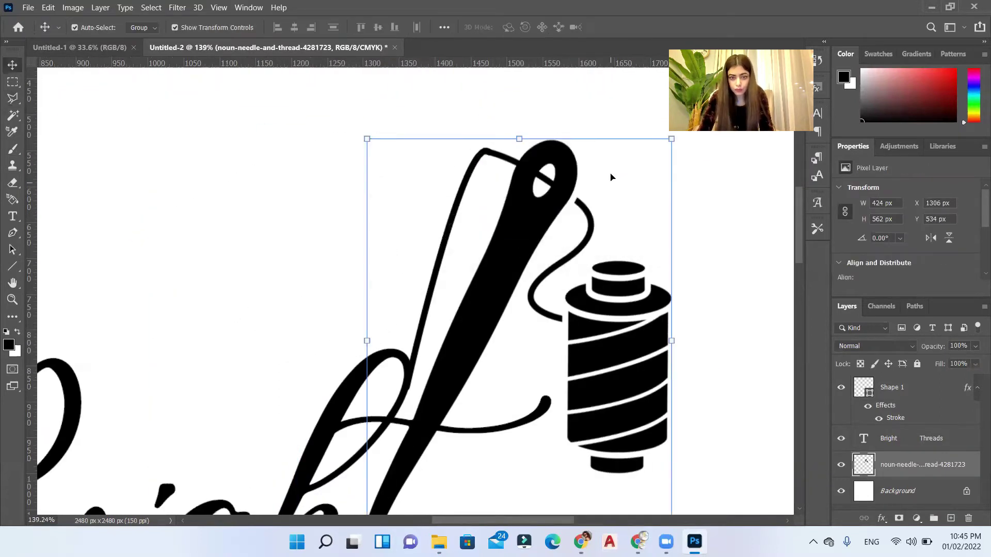
scroll(445, 347, "up", 3)
scroll(522, 129, "down", 4)
left_click(522, 129, "ctrl")
scroll(426, 331, "up", 4)
scroll(427, 330, "up", 1)
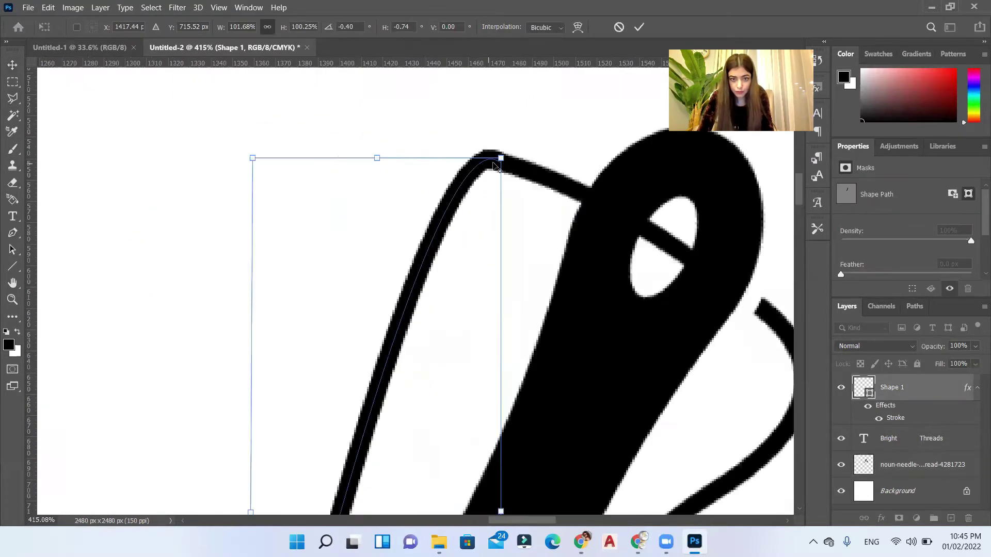
Stretch the Shape 1 thread line up to the needle eye, then select the needle layer.
mouse_move(500, 154)
left_mouse_down()
mouse_move(488, 155)
mouse_move(498, 155)
left_mouse_up()
left_click(167, 125, "ctrl")
scroll(413, 258, "down", 5)
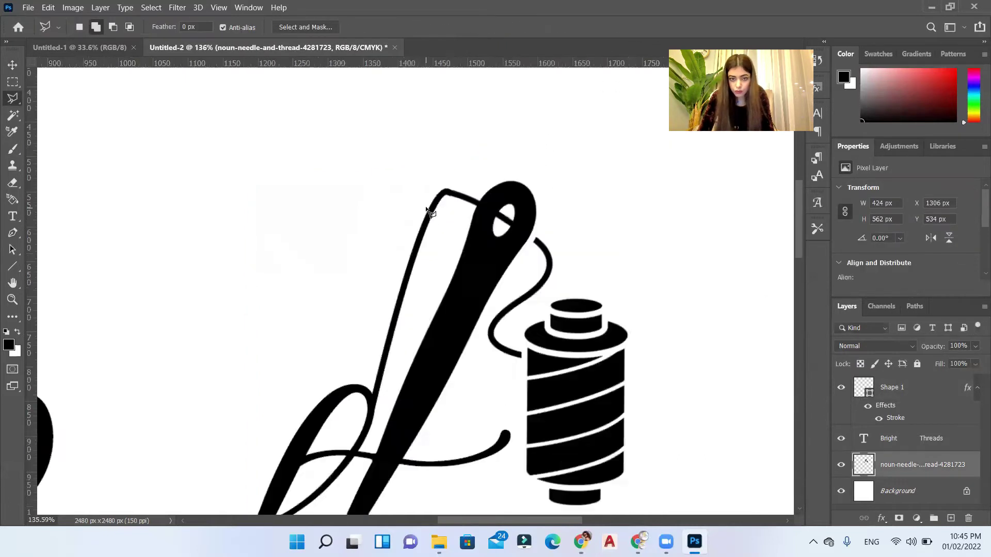
scroll(613, 255, "up", 2)
Lasso the thread spool, then move it beside the needle and rotate it to tilt.
key("l")
left_click(516, 400)
left_click(513, 181)
left_click(596, 139)
left_click(635, 341)
left_click(516, 399)
key("ctrl+t")
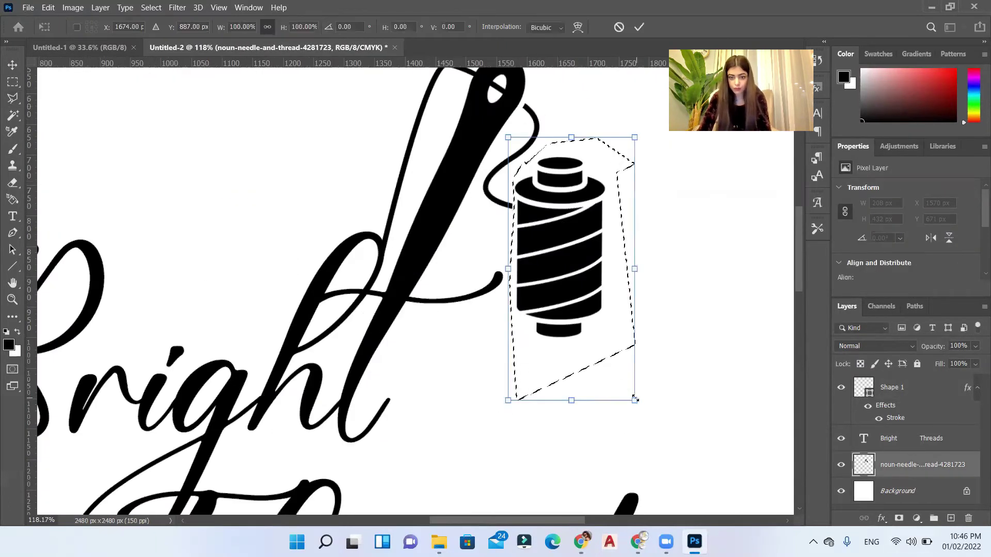
scroll(508, 243, "down", 5)
left_click_drag(502, 266, 510, 240)
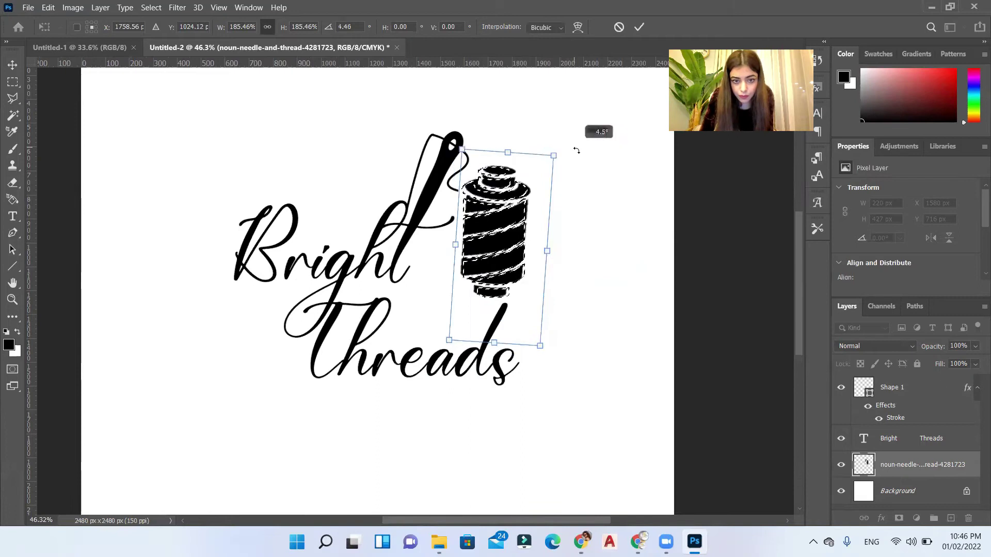
left_click_drag(579, 151, 509, 141)
key("Return")
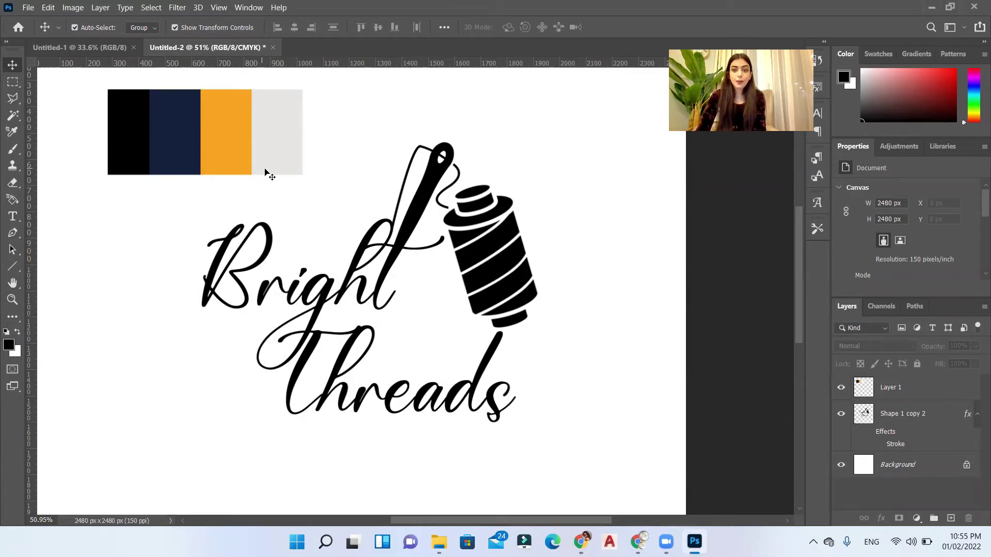
Move the Bright Threads logo slightly lower, then switch to the Untitled-1 portrait document.
scroll(453, 240, "down", 5)
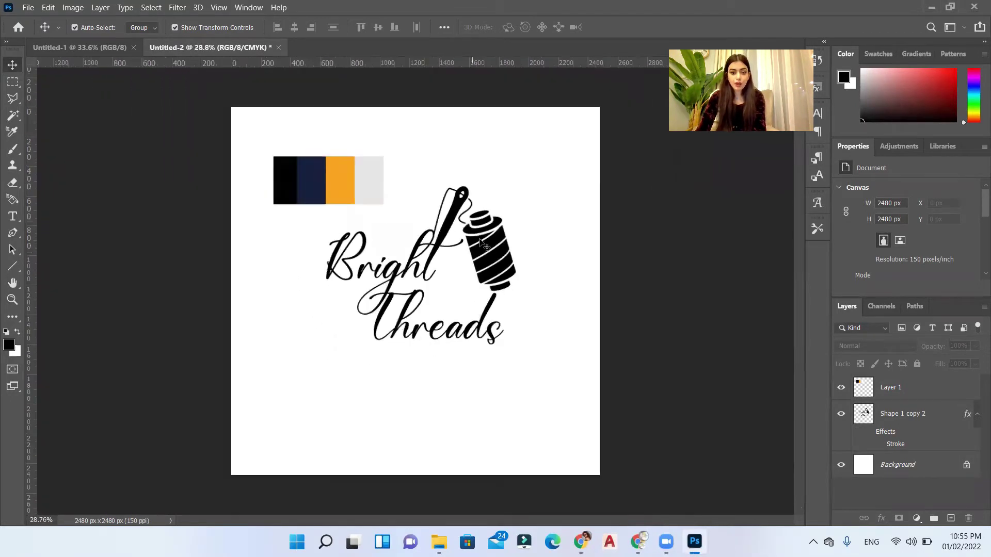
left_click_drag(506, 243, 501, 286)
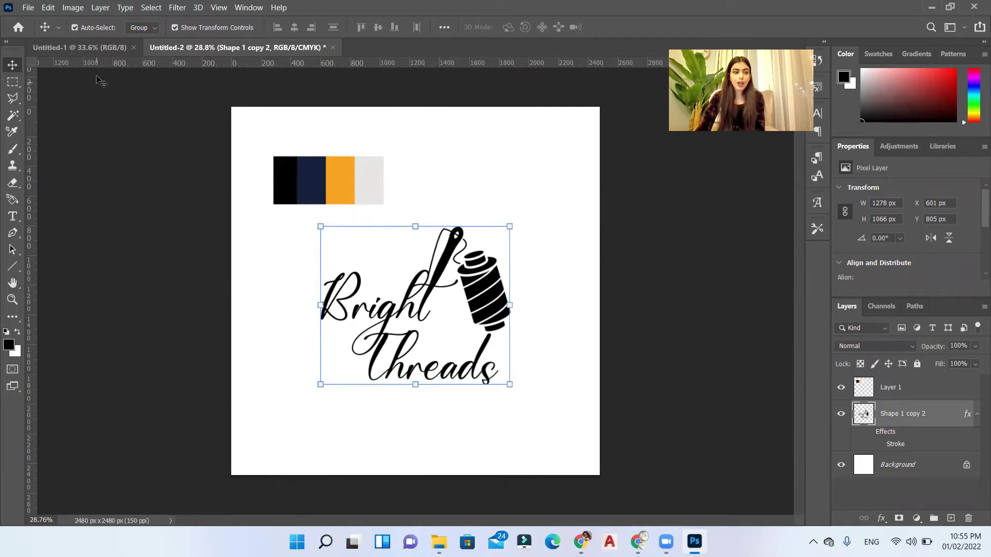
left_click(93, 51)
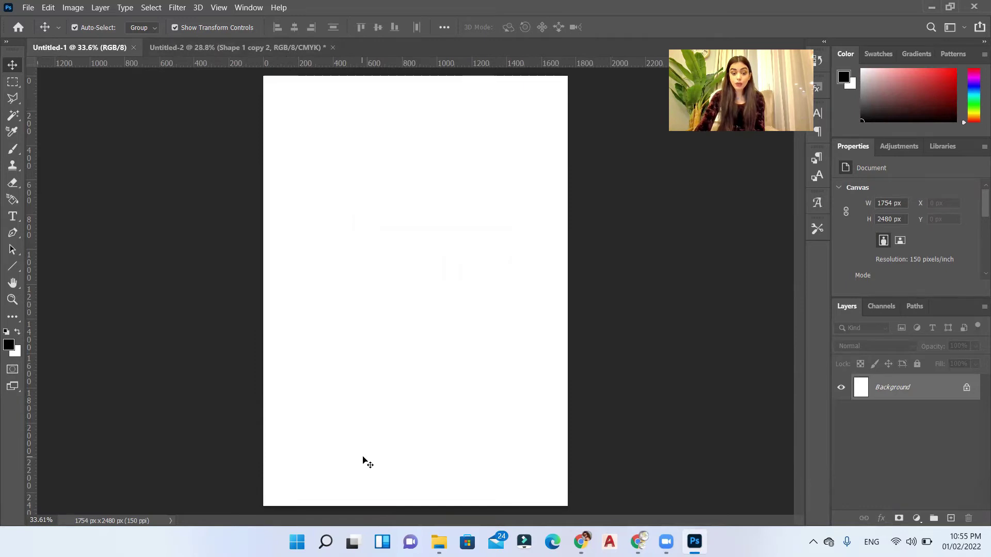
Place the hong-nguyen yellow-dress photo on the A3 poster and scale it to fill the 1754 × 2480 px canvas.
left_click(438, 542)
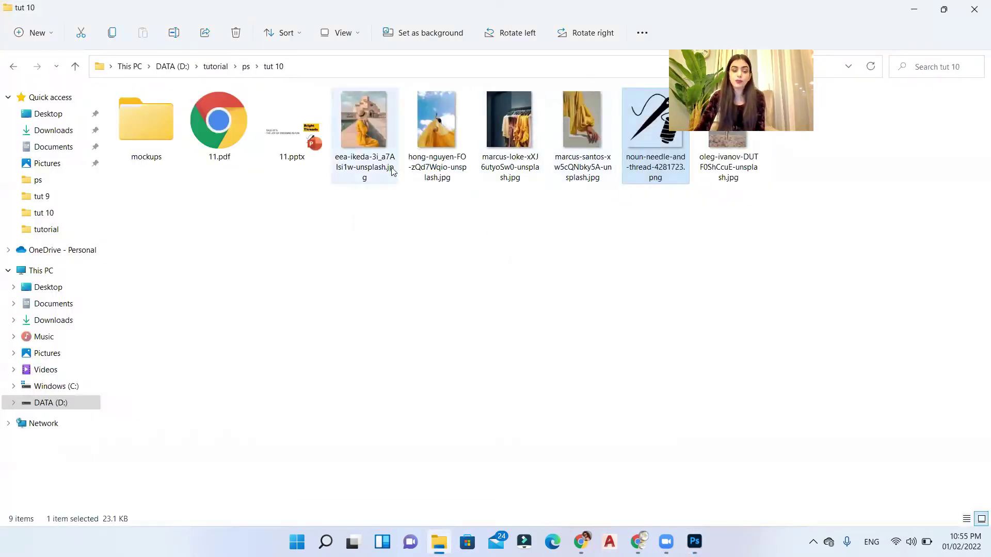
left_click(445, 150)
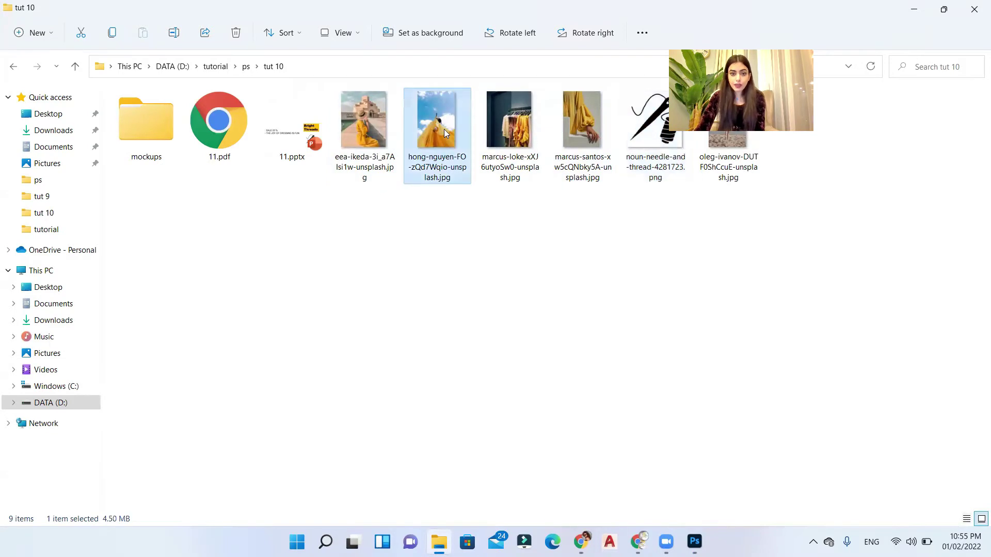
left_click_drag(442, 116, 438, 149)
key("alt+Tab")
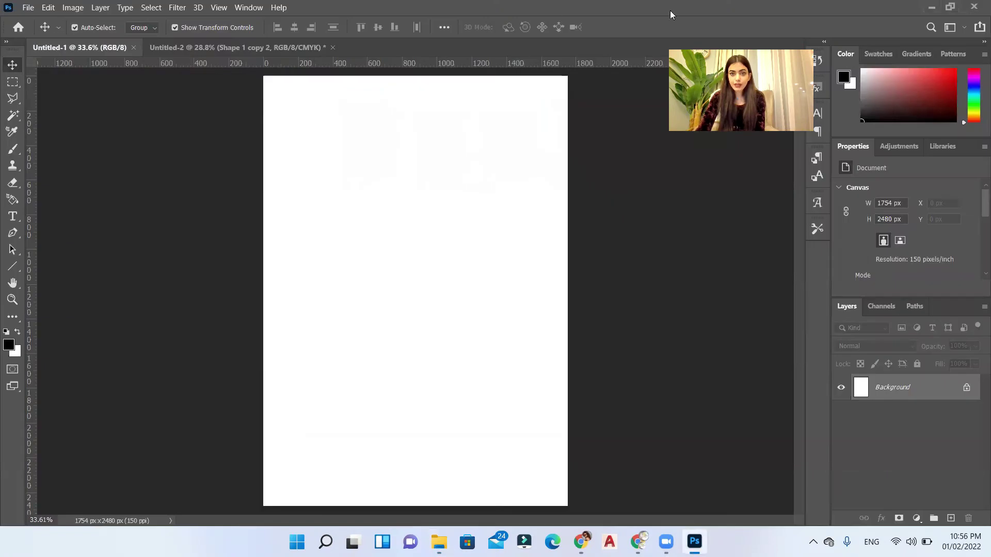
left_click(949, 7)
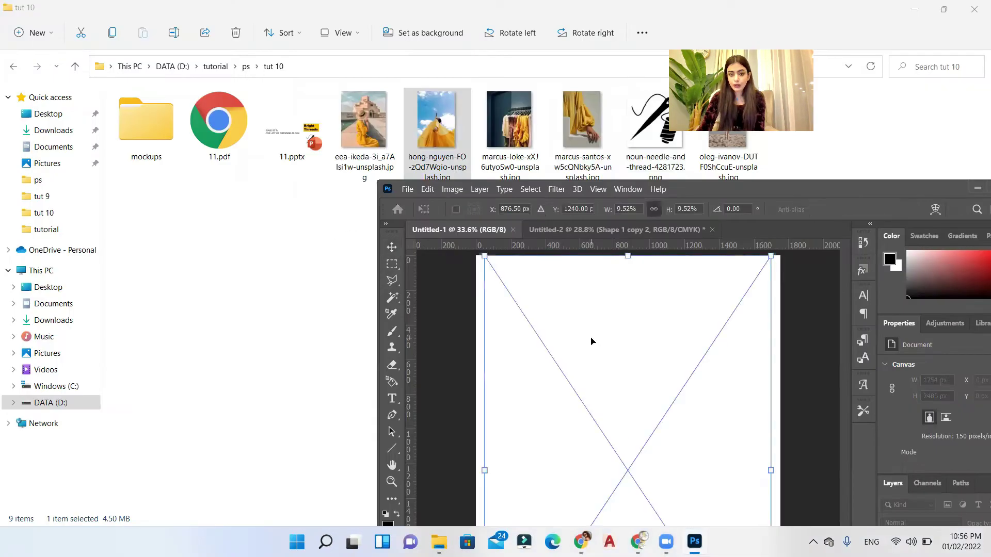
key("Return")
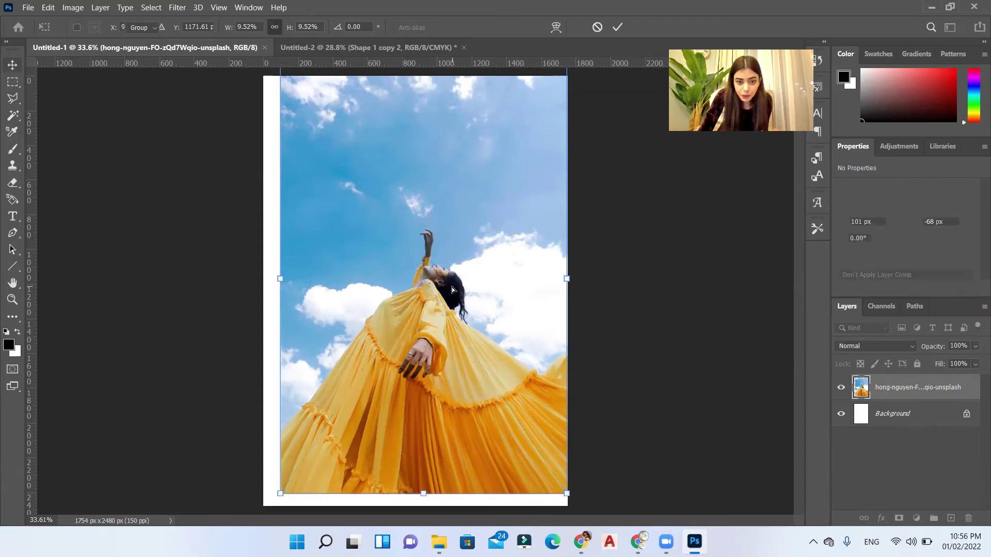
left_click_drag(456, 293, 437, 294)
key("ctrl+t")
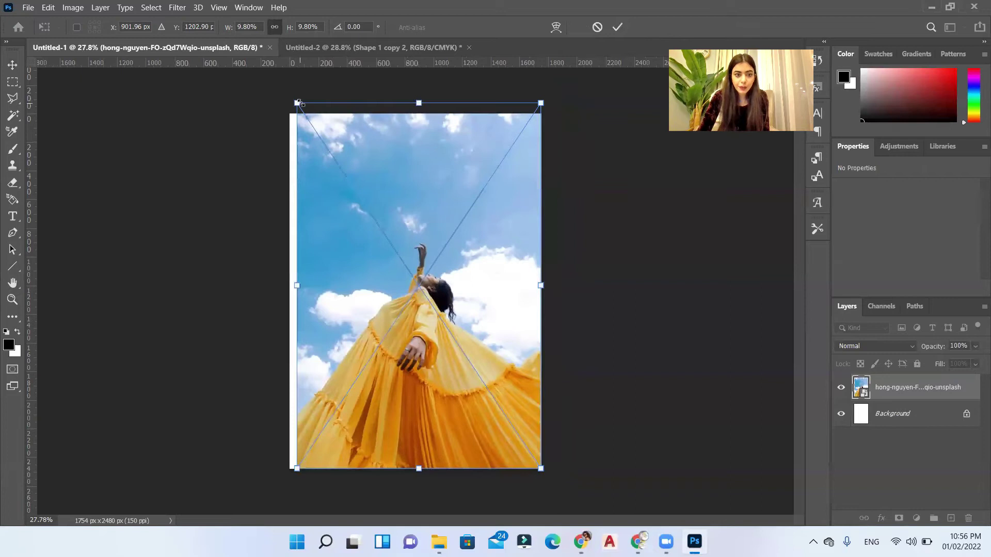
left_click_drag(294, 98, 290, 92)
left_click(619, 28)
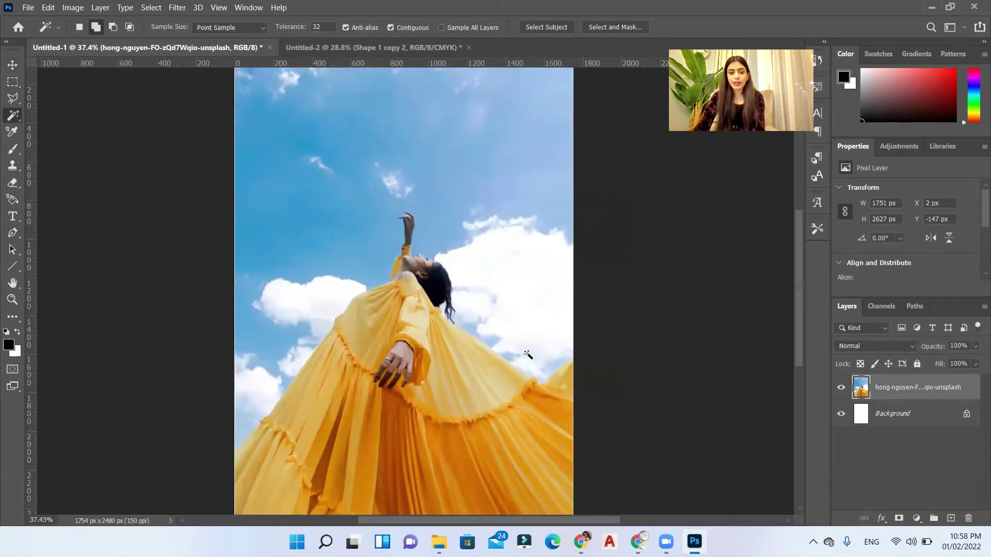
Duplicate the photo layer, hide the original, and Magic Wand-select the cloud and sky.
scroll(527, 354, "down", 1)
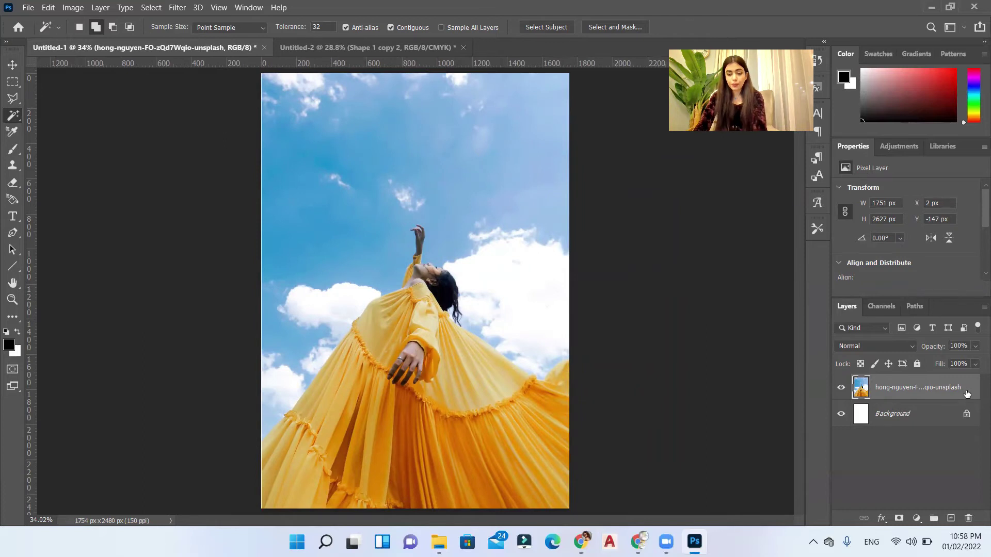
key("ctrl+j")
left_click(840, 413)
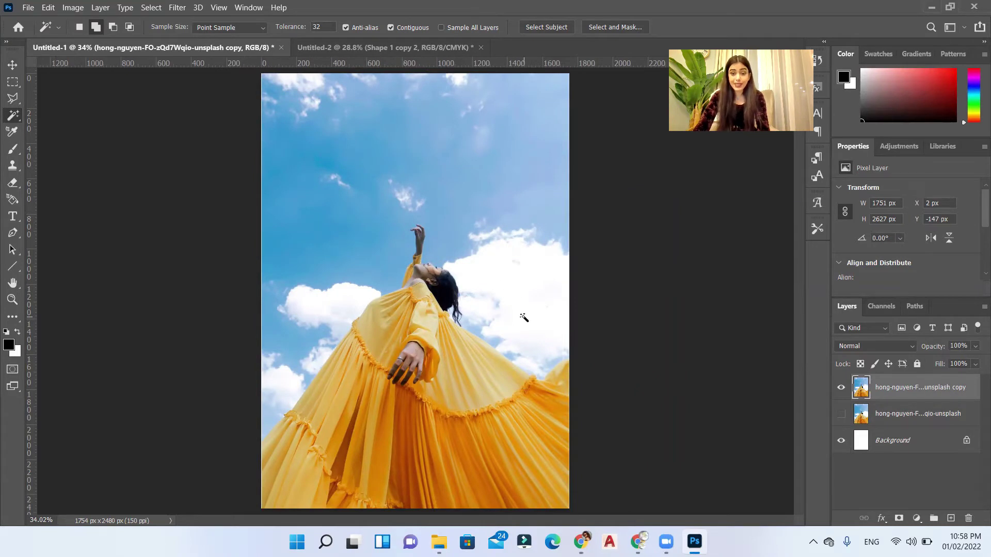
left_click(528, 344)
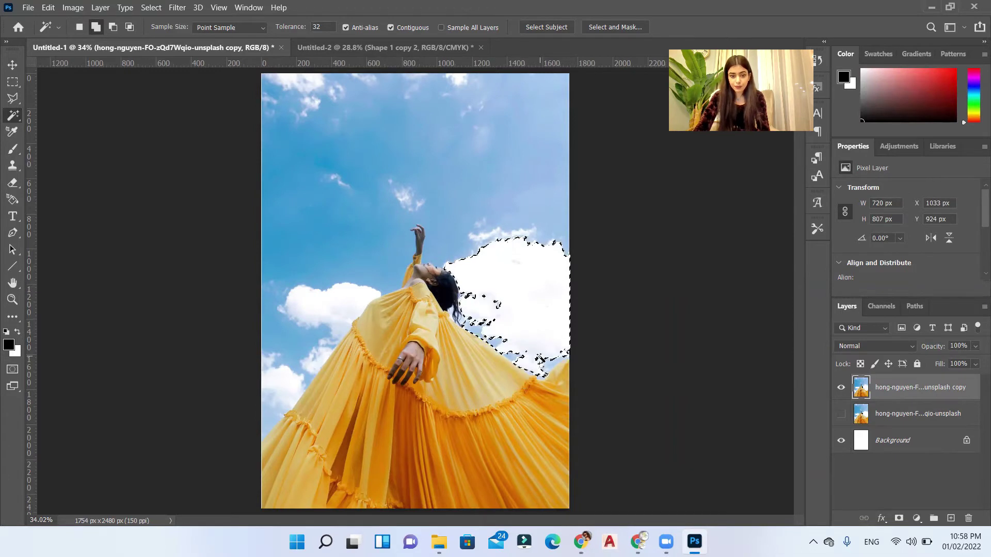
left_click(311, 88)
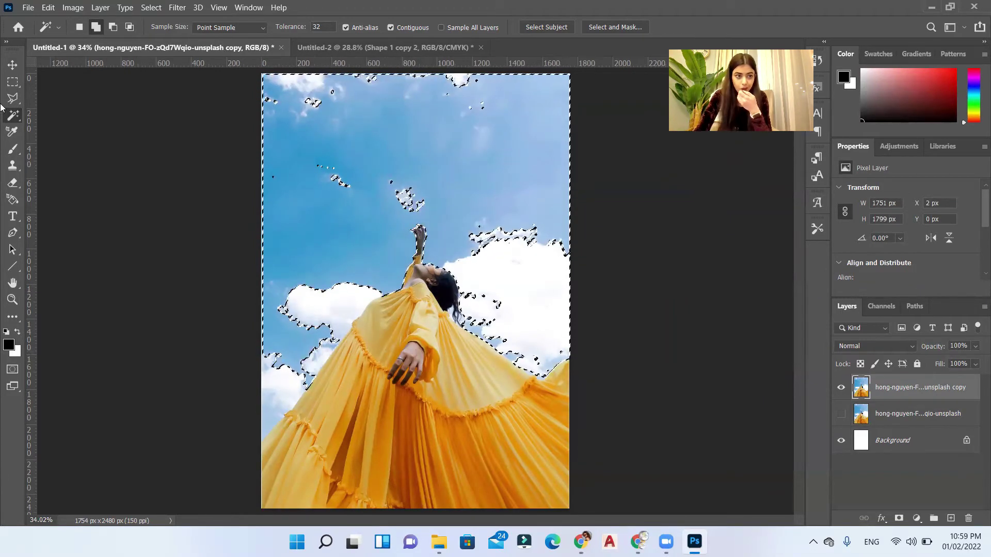
Refine the selection along the yellow dress edge with the Polygonal Lasso.
key("l")
scroll(242, 457, "up", 2)
scroll(319, 410, "down", 3)
scroll(320, 411, "up", 4)
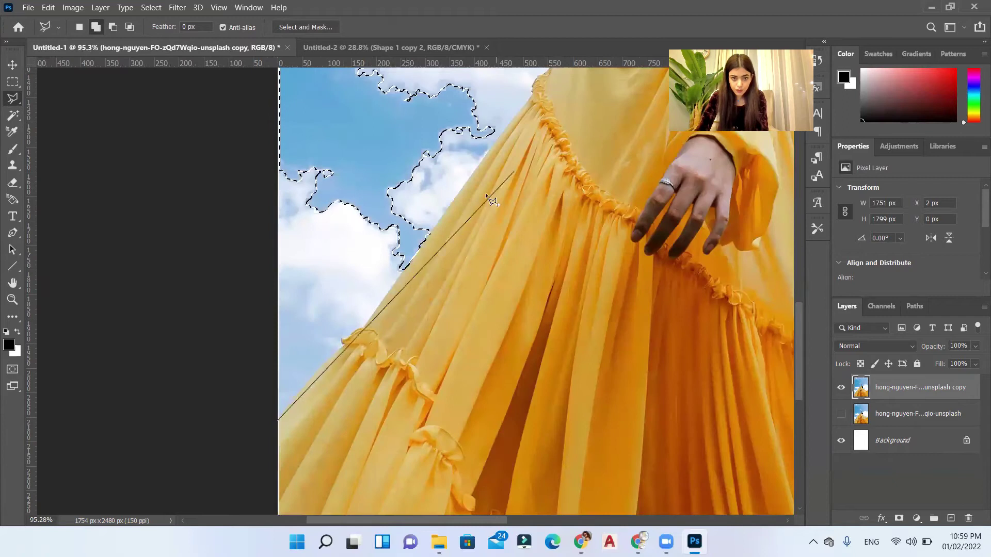
left_click(279, 419)
left_click(341, 342)
left_click(322, 298)
left_click(401, 272)
scroll(429, 250, "up", 3)
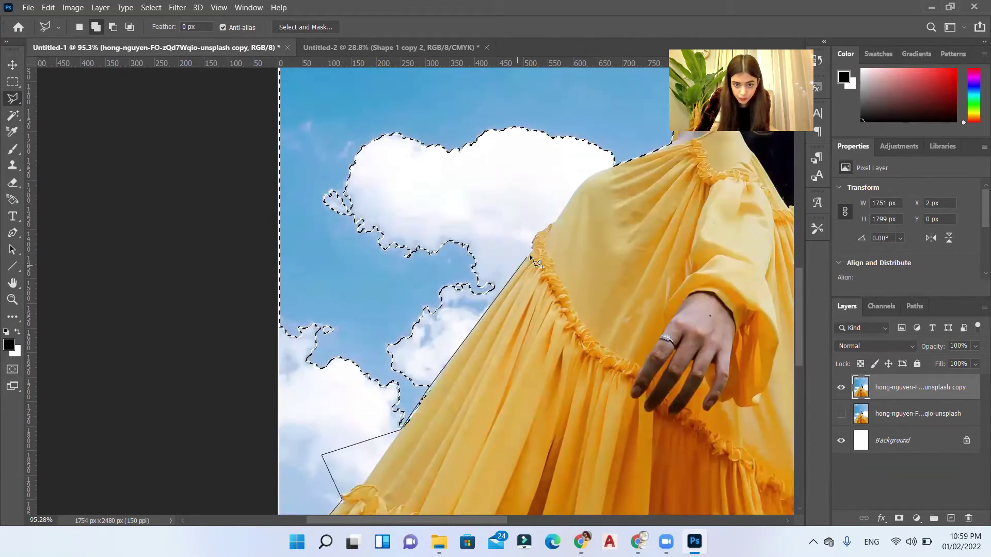
left_click(534, 247)
left_click(518, 236)
left_click(551, 187)
left_click(551, 223)
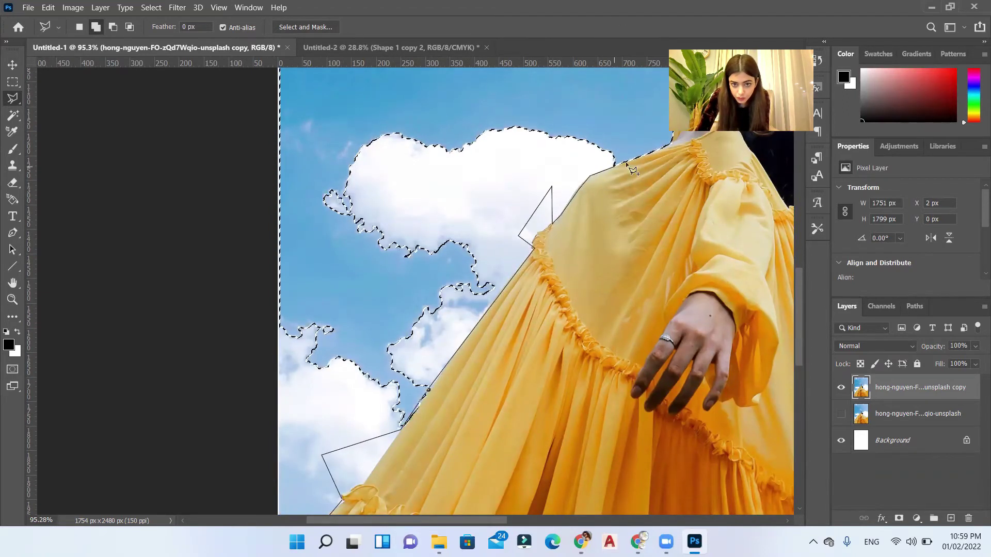
scroll(480, 270, "up", 3)
scroll(207, 206, "down", 5)
double_click(45, 66)
Trace a Polygonal Lasso outline around the hair strand to adjust the selection.
key("w")
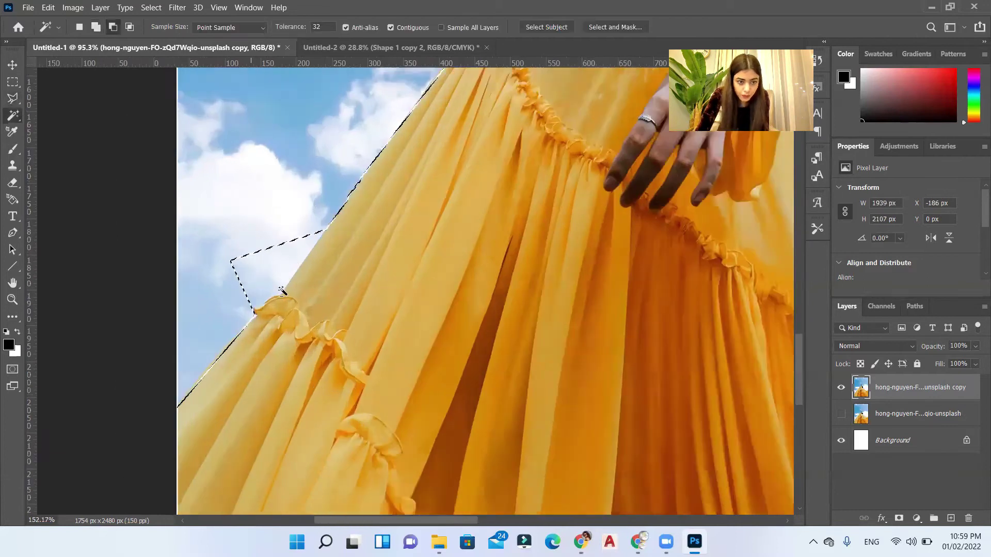
scroll(330, 258, "down", 3)
scroll(333, 268, "up", 8)
scroll(333, 268, "down", 8)
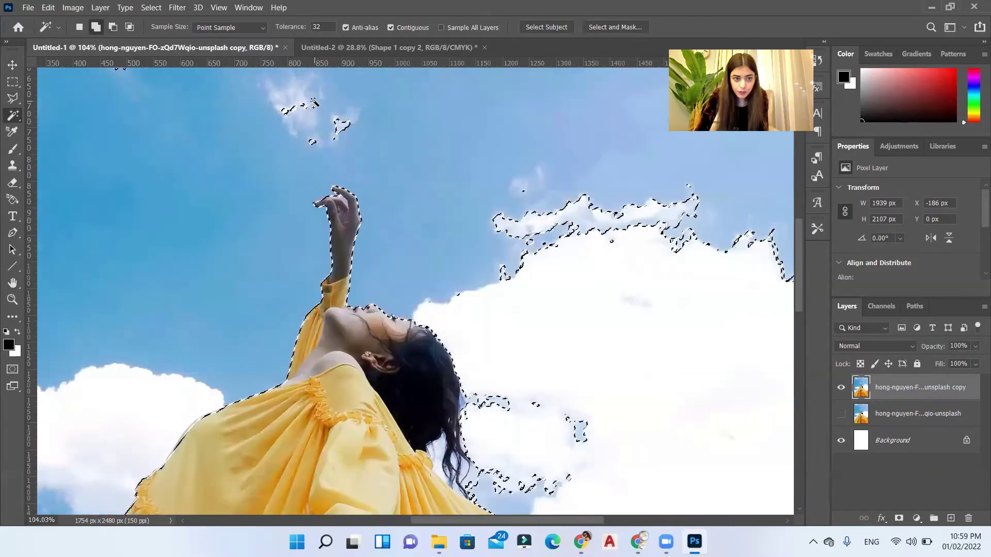
scroll(588, 212, "down", 5)
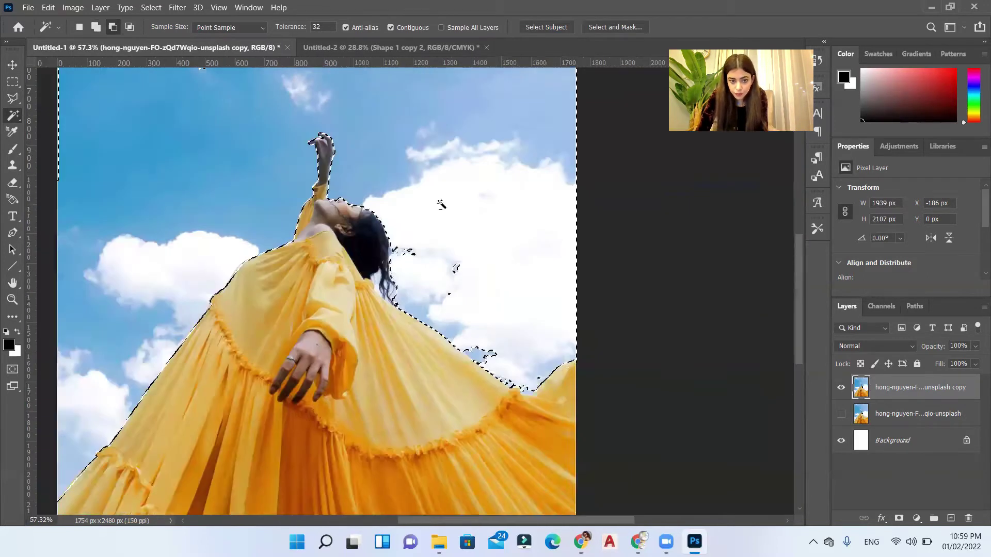
scroll(319, 220, "up", 6)
scroll(319, 220, "down", 4)
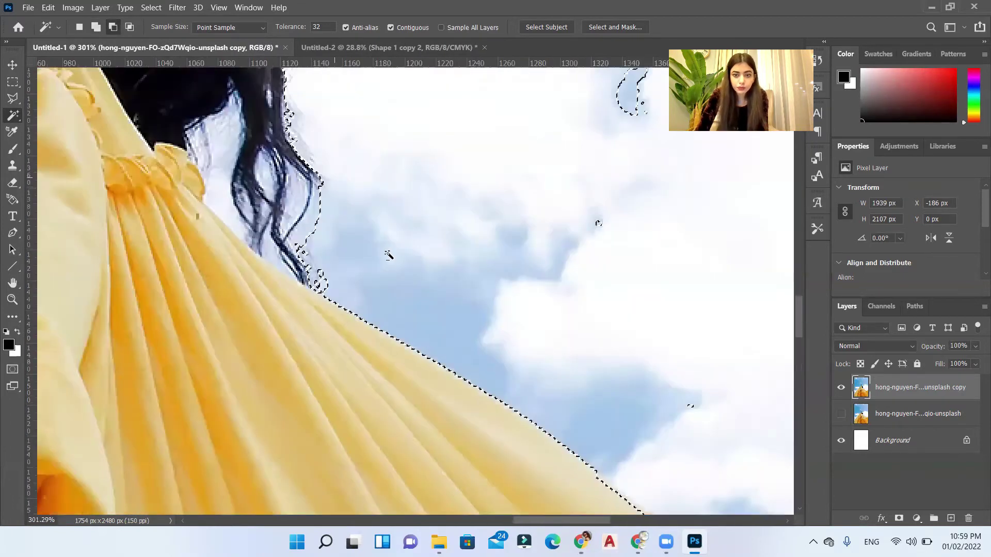
scroll(287, 115, "up", 1)
scroll(287, 114, "up", 4)
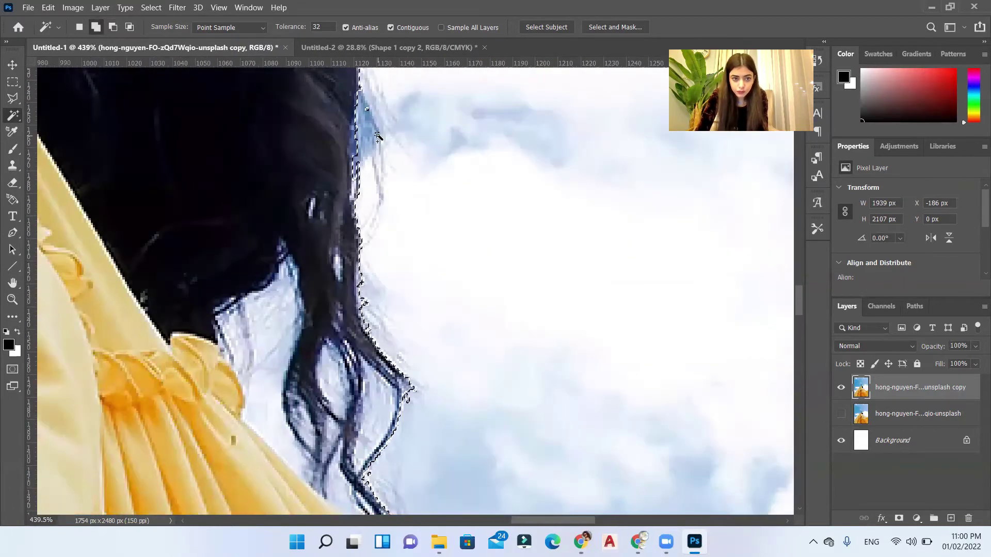
scroll(320, 227, "down", 1)
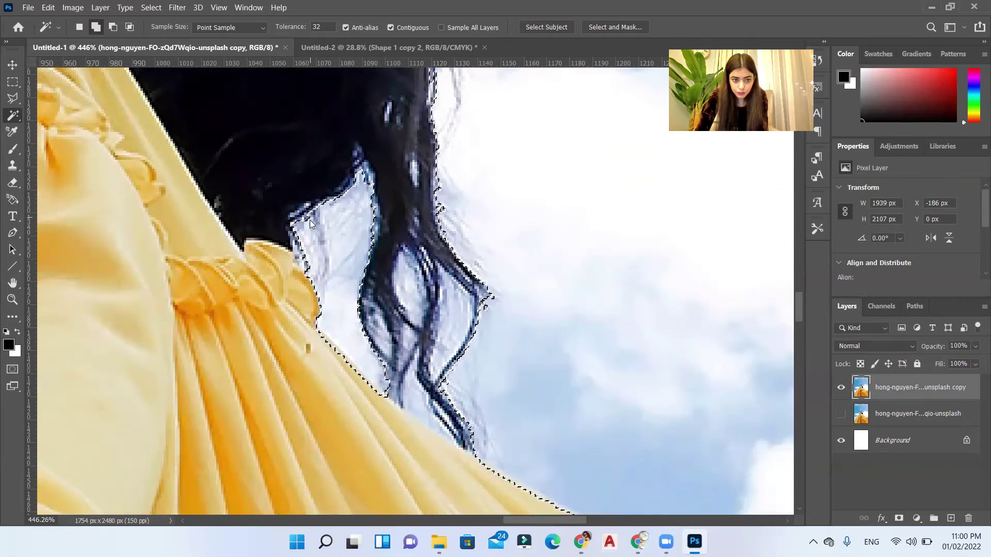
scroll(319, 227, "up", 2)
left_click(13, 98)
scroll(384, 163, "up", 2)
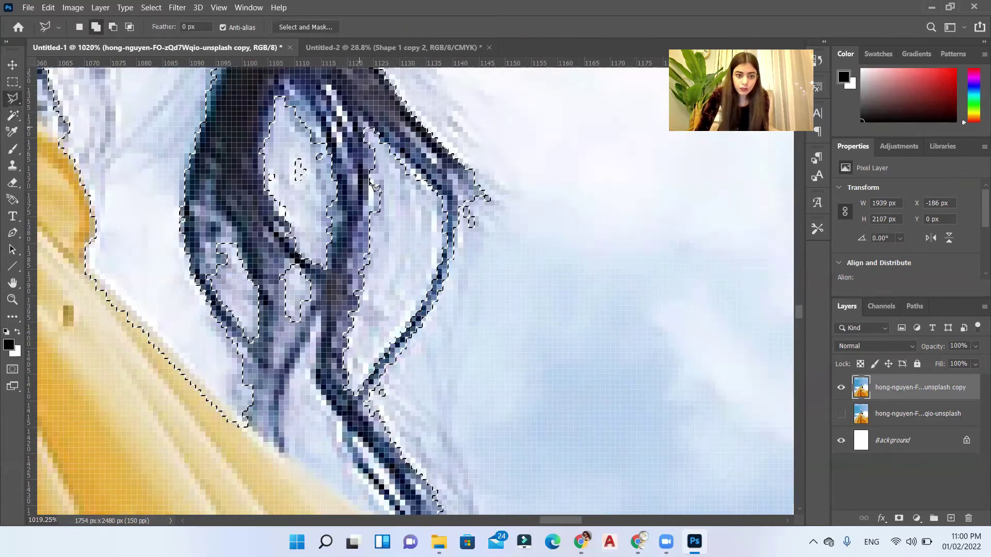
scroll(387, 163, "up", 1)
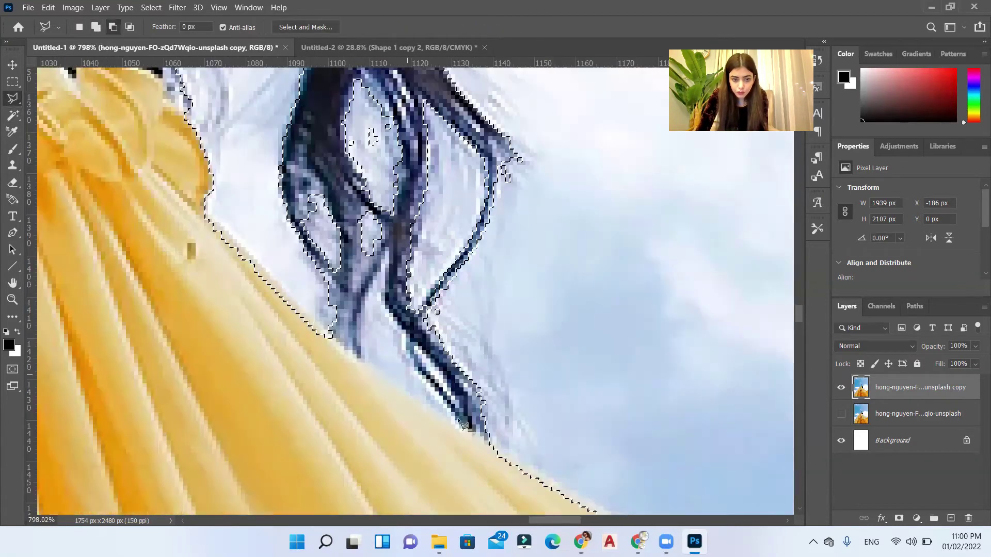
left_click(488, 443)
left_click(496, 411)
left_click(378, 265)
left_click(376, 187)
left_click(332, 262)
left_click(337, 346)
left_click(479, 452)
Trace an outline beside the hair to add that sky area.
scroll(479, 452, "down", 4)
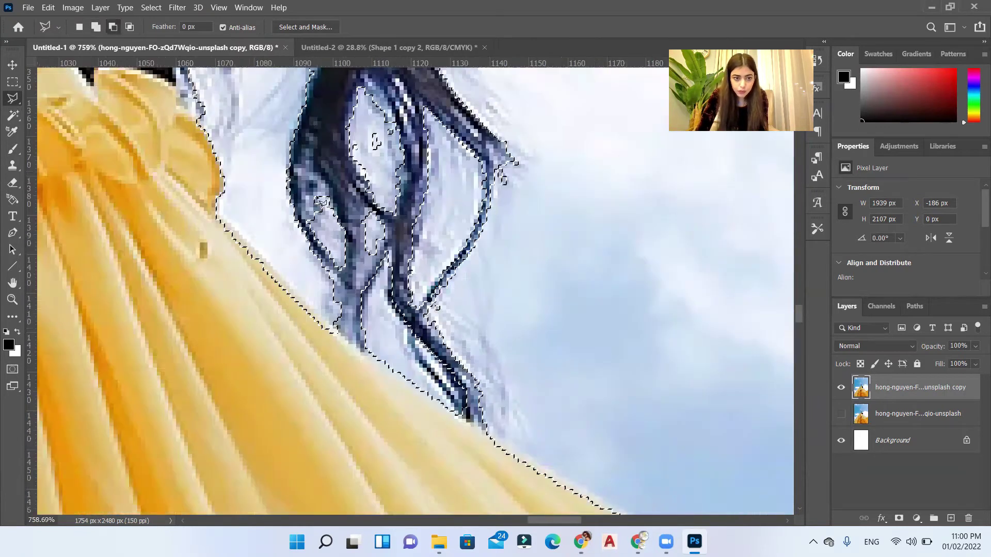
scroll(279, 134, "up", 5)
left_click(291, 267)
left_click(258, 223)
left_click(259, 166)
left_click(274, 127)
Trace a large outline around the remaining sky areas and merge it into the selection.
scroll(279, 134, "down", 4)
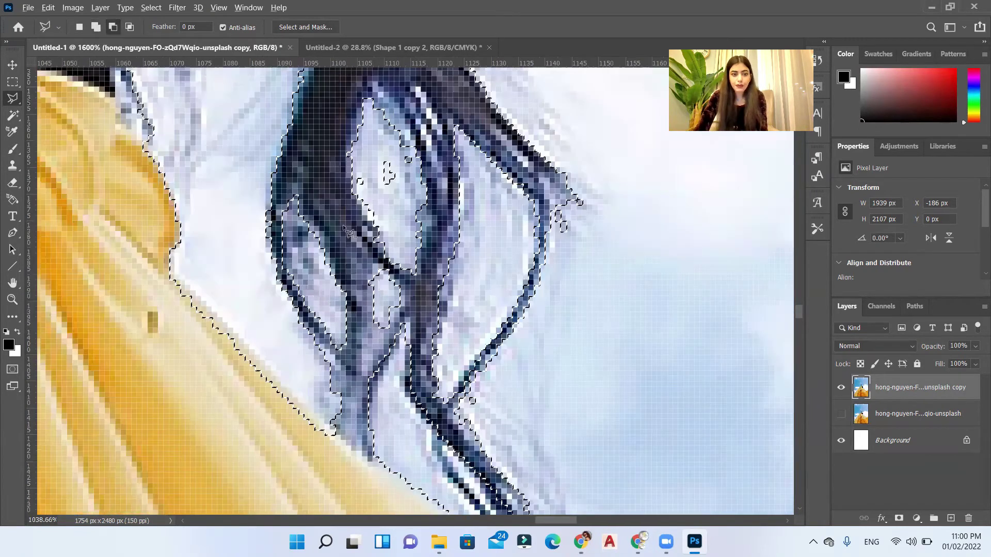
scroll(497, 281, "up", 3)
scroll(494, 281, "down", 4)
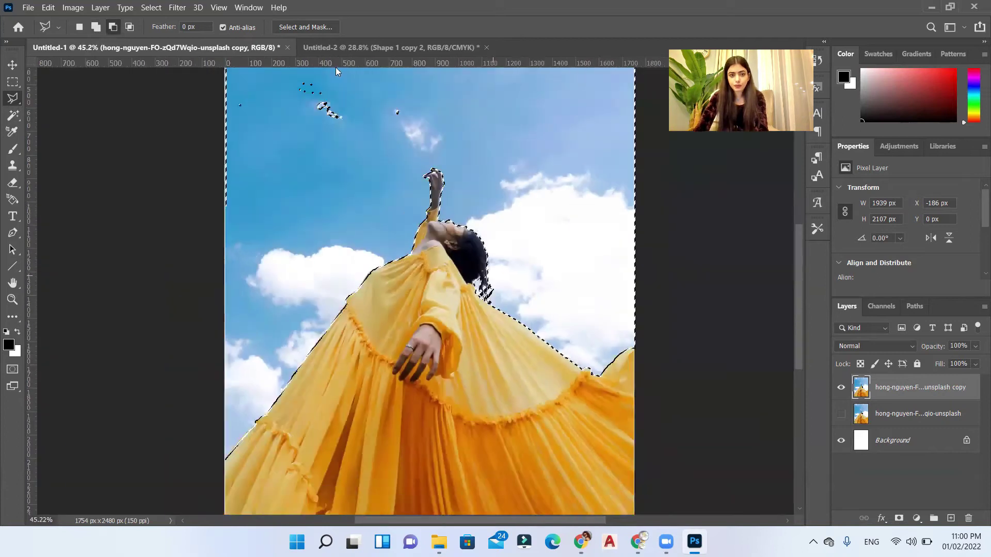
scroll(332, 104, "up", 3)
left_click(177, 453)
left_click(122, 199)
left_click(454, 104)
scroll(464, 289, "down", 2)
left_click(789, 134)
left_click(774, 431)
scroll(446, 295, "down", 3)
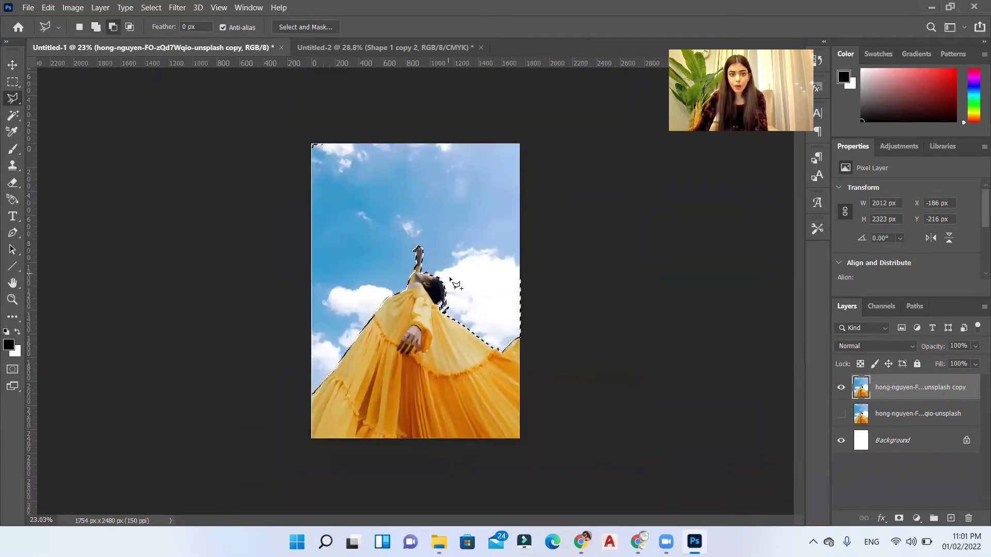
scroll(332, 97, "up", 1)
double_click(375, 184)
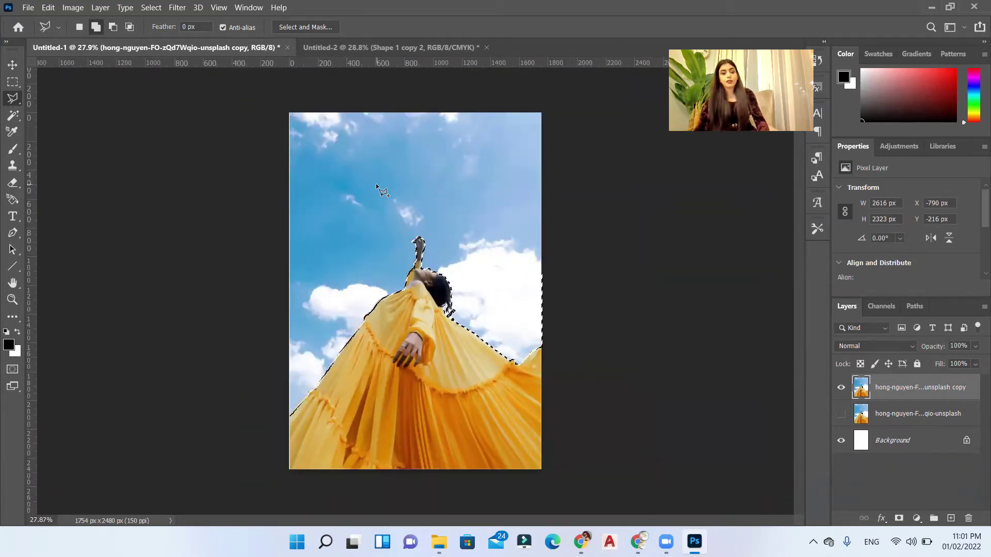
Invert the selection onto the woman and add a layer mask hiding the sky and clouds.
left_click(151, 8)
left_click(149, 56)
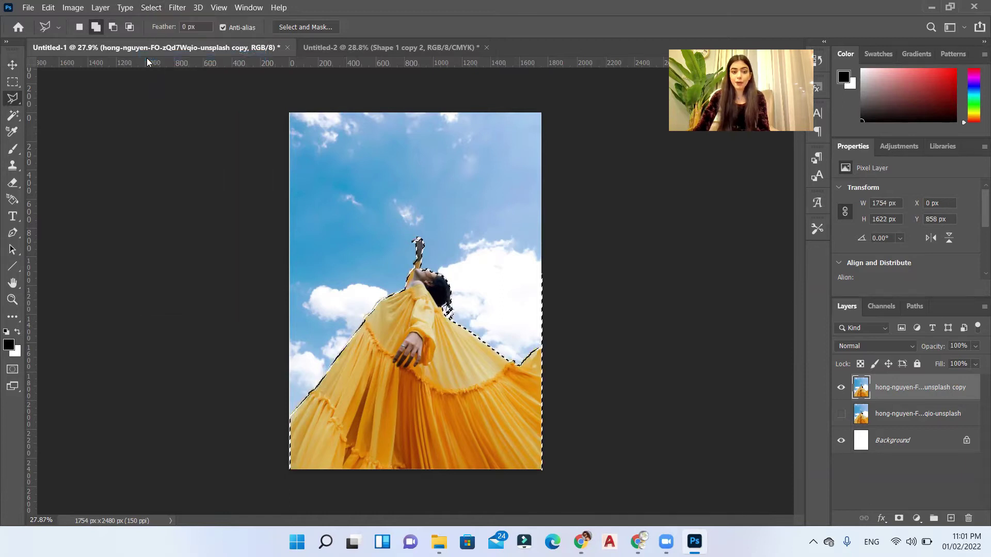
left_click(899, 519)
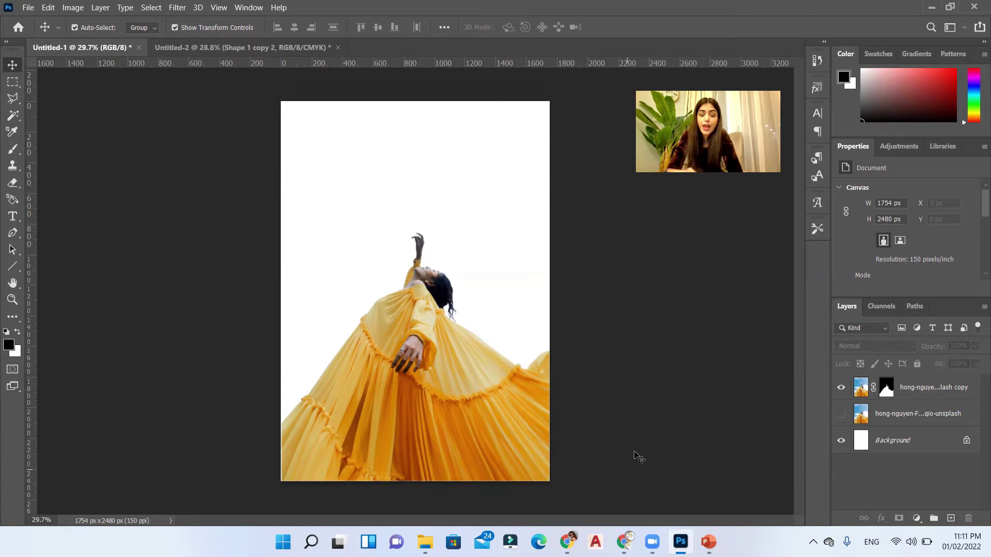
Drag the blue texture image from the tut 10 folder into the poster.
mouse_move(424, 542)
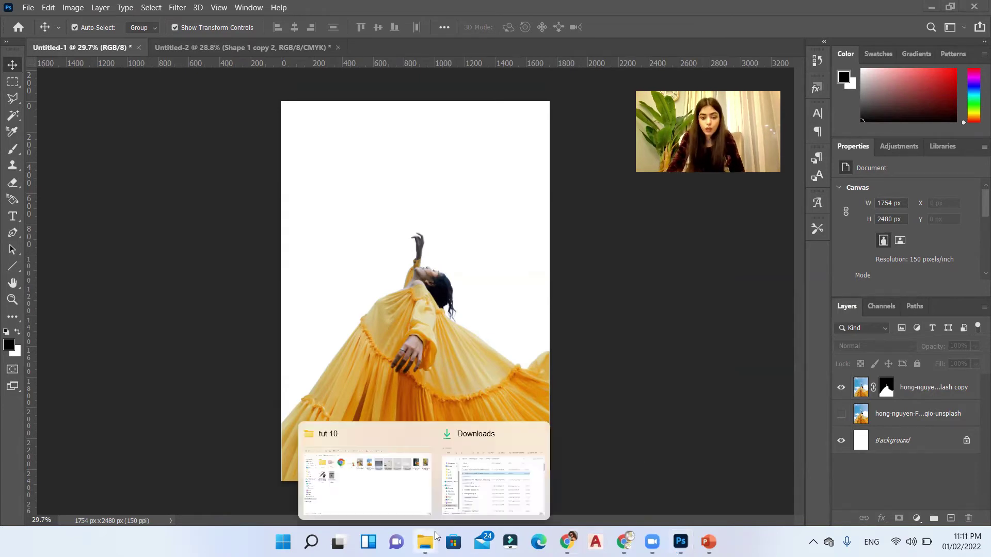
left_click(413, 498)
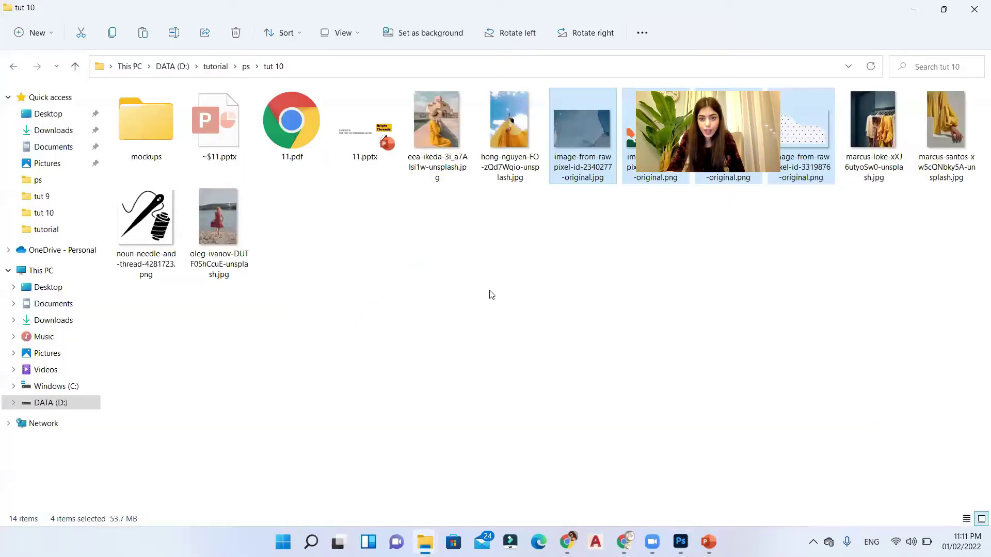
left_click(580, 228)
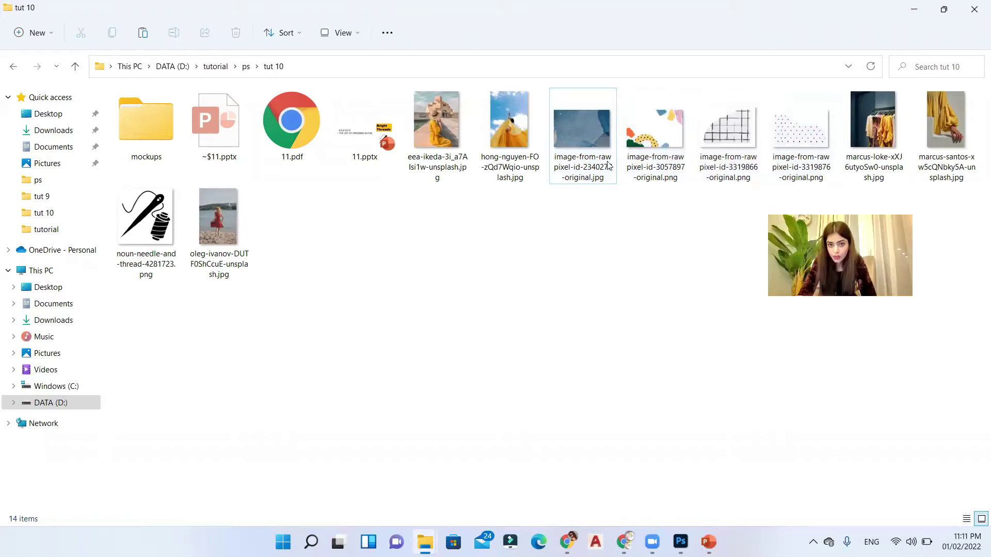
left_click_drag(608, 165, 652, 541)
left_click(680, 542)
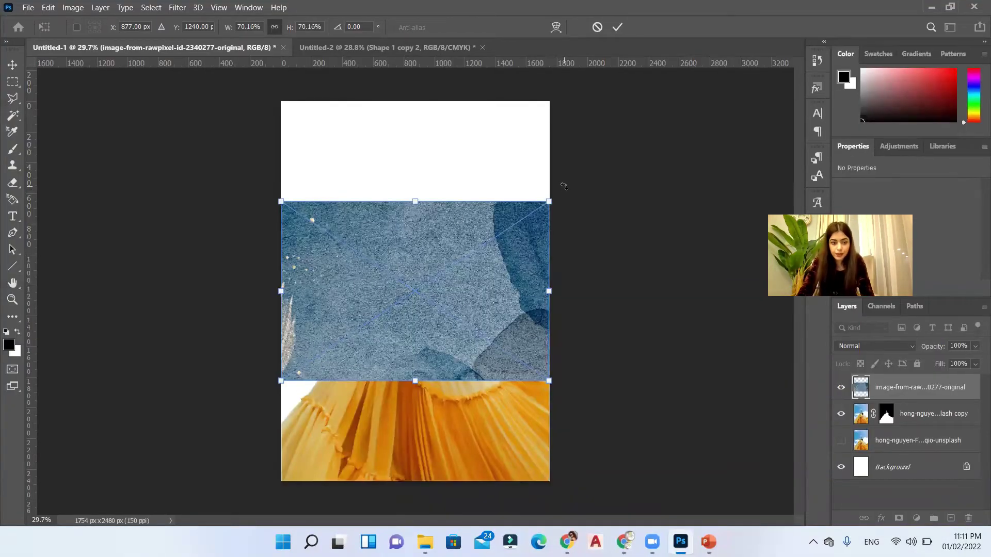
Rotate the blue texture 90° upright and stretch it to fill the canvas height.
left_click_drag(561, 186, 409, 163)
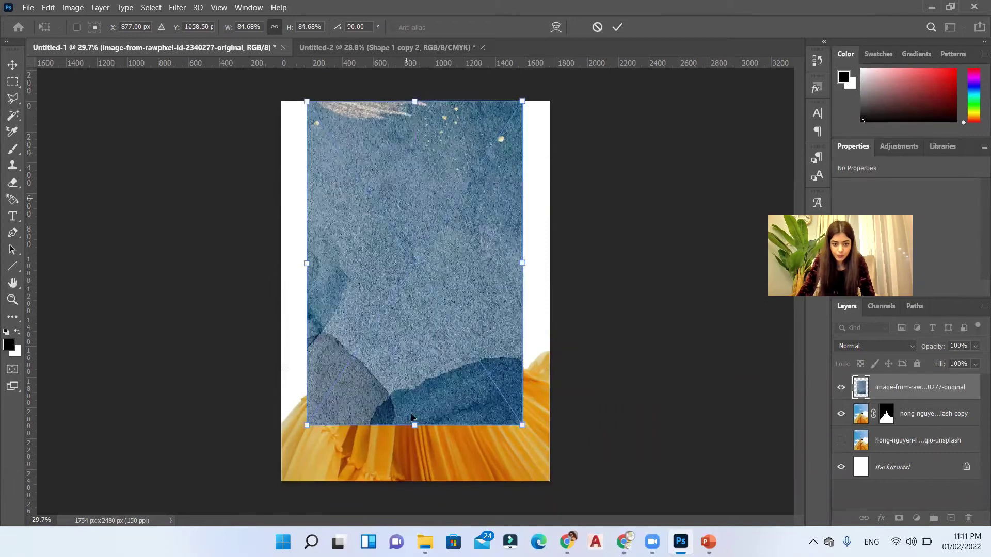
left_click_drag(414, 425, 415, 508)
key("Return")
Move the texture beneath the figure cutout and set its opacity to 72%.
key("ctrl+bracketleft")
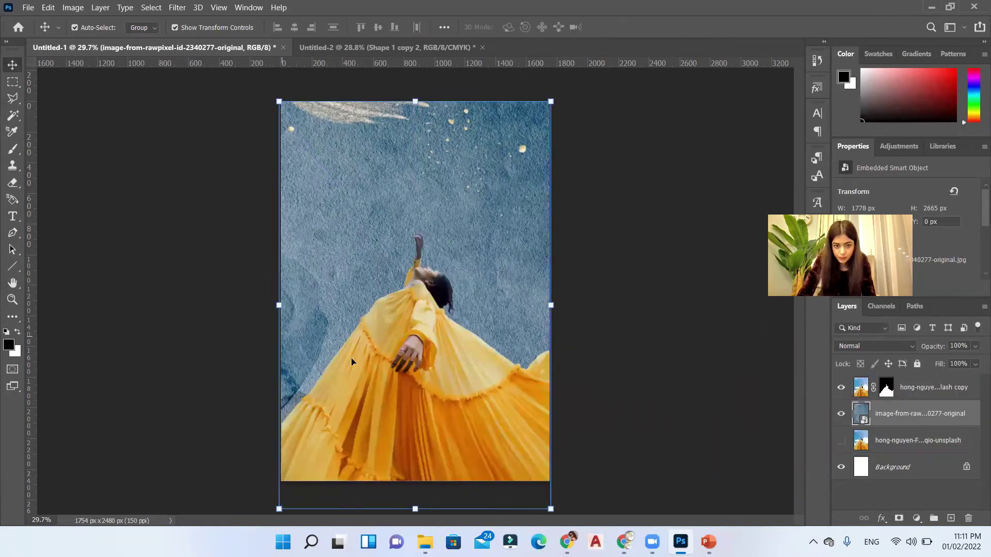
left_click(975, 346)
mouse_move(977, 361)
left_mouse_down()
mouse_move(953, 361)
mouse_move(965, 361)
left_mouse_up()
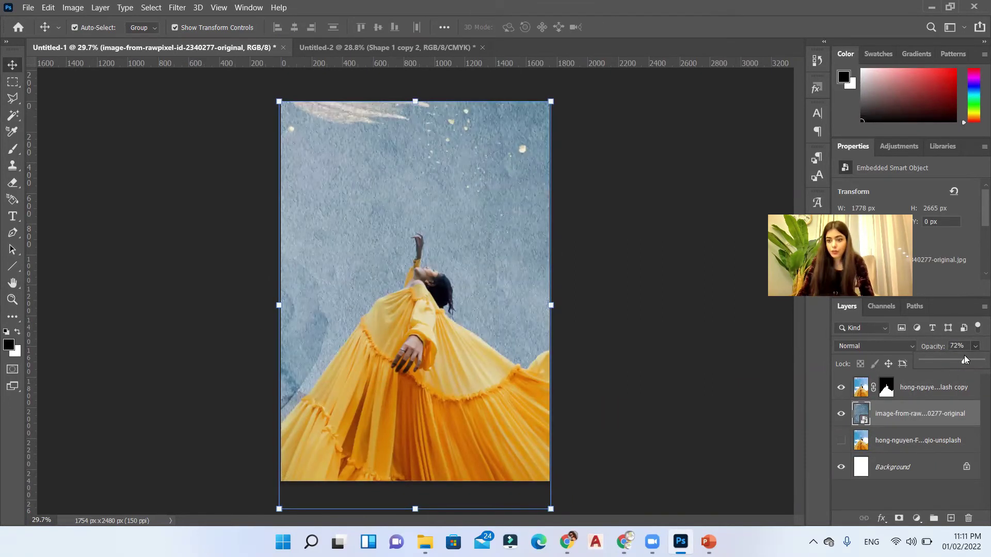
left_click(920, 388)
Give the figure cutout layer a 40 px white outside stroke in Layer Style.
double_click(854, 391)
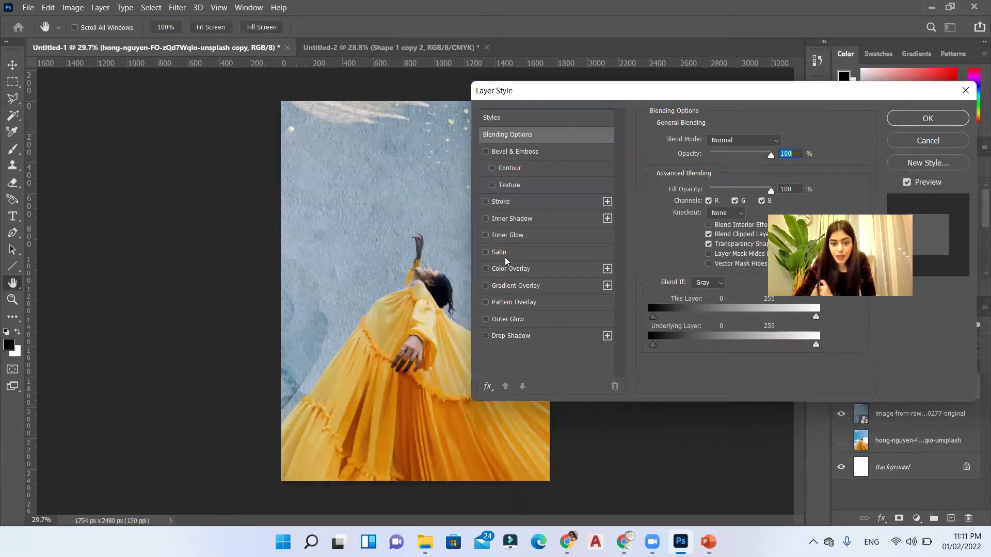
left_click(504, 202)
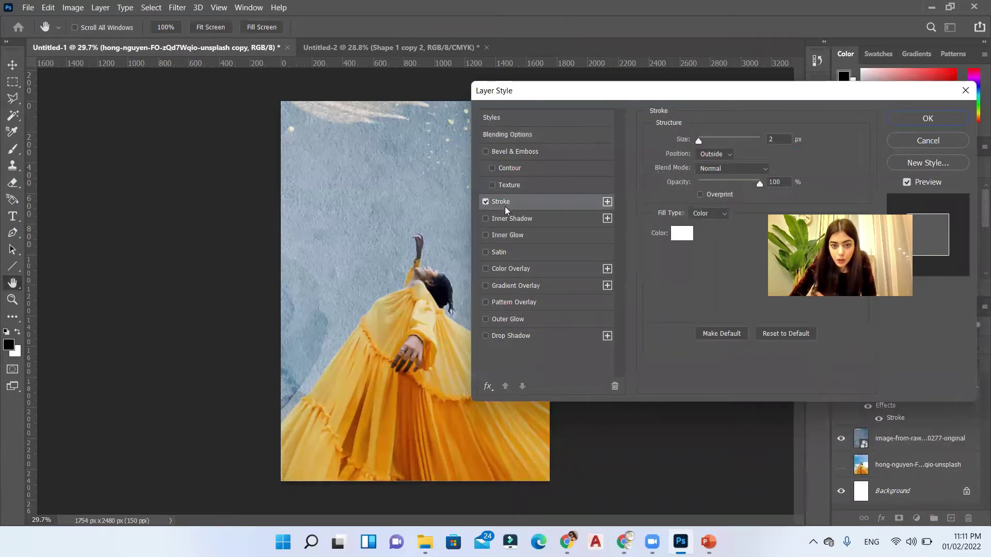
double_click(776, 140)
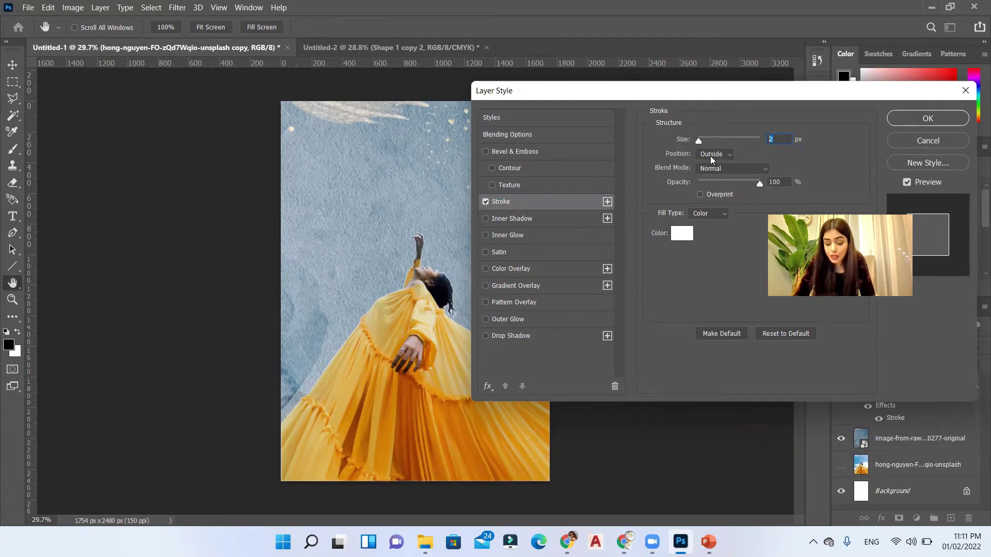
type("15")
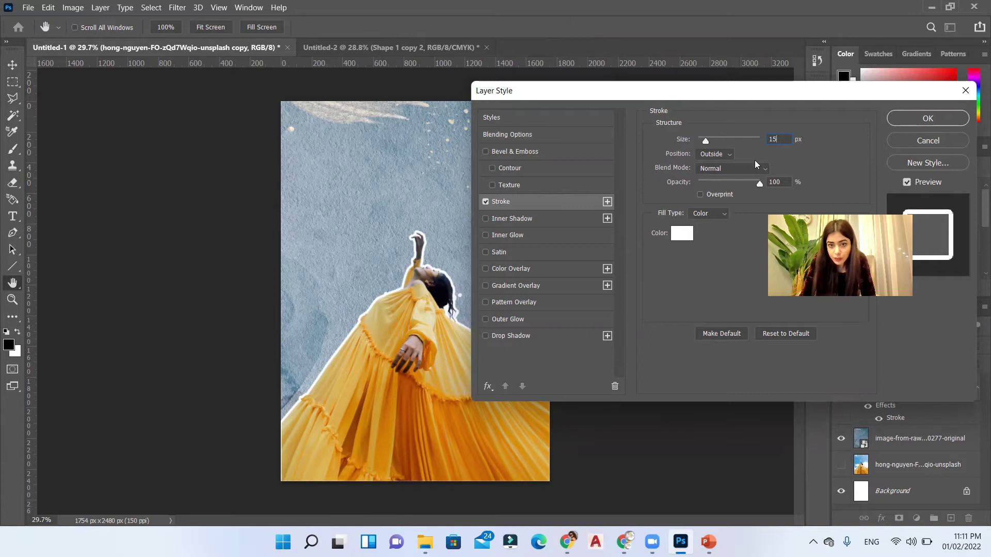
double_click(790, 140)
type("30")
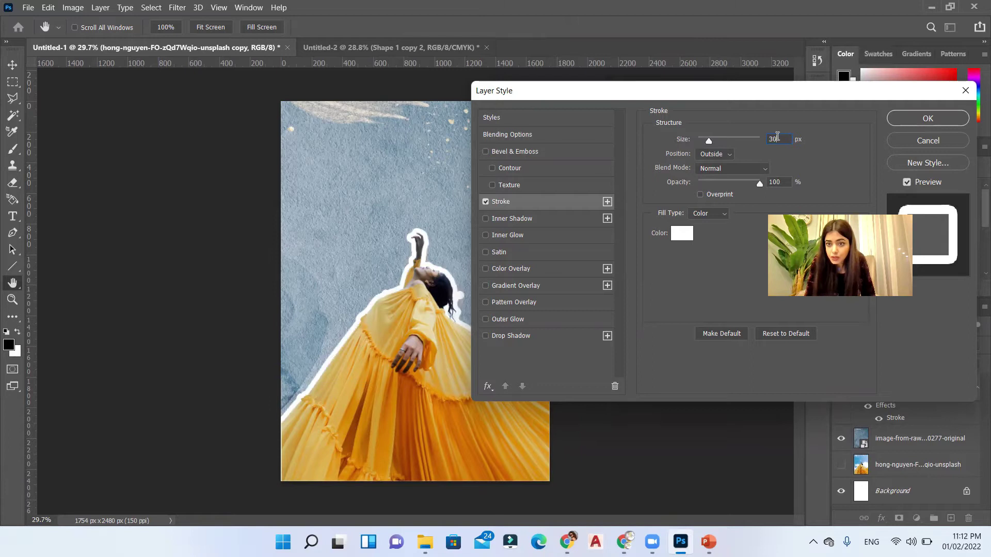
type("40")
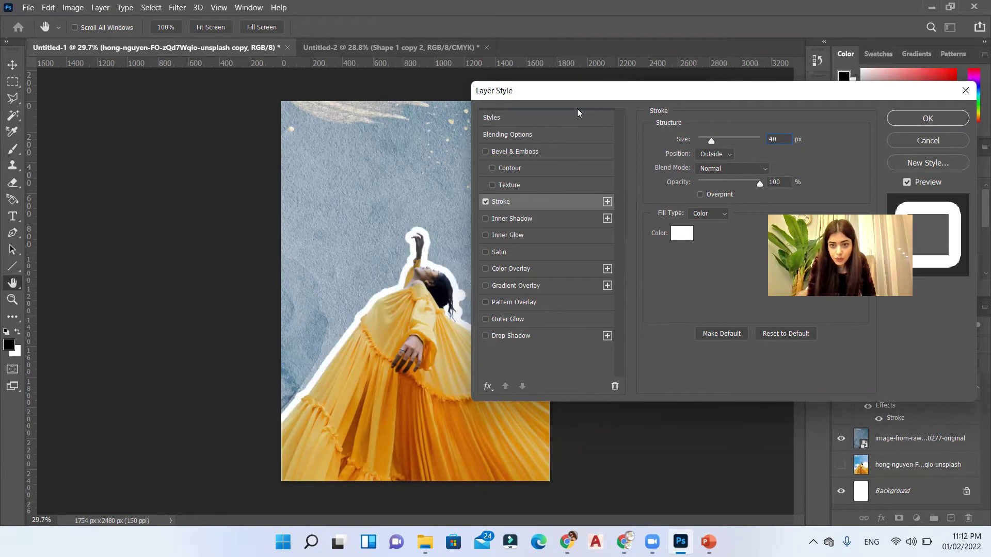
left_click_drag(655, 97, 655, 64)
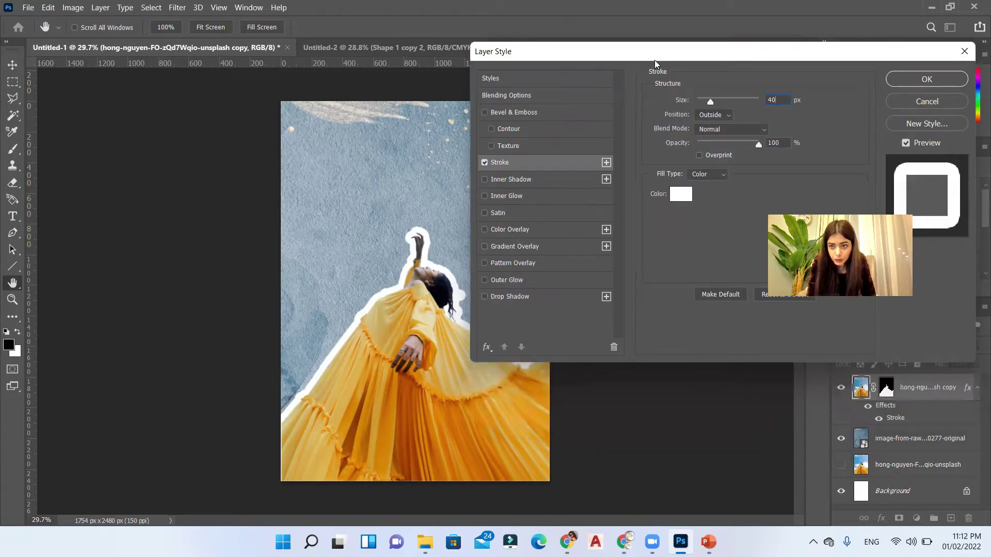
left_click(903, 76)
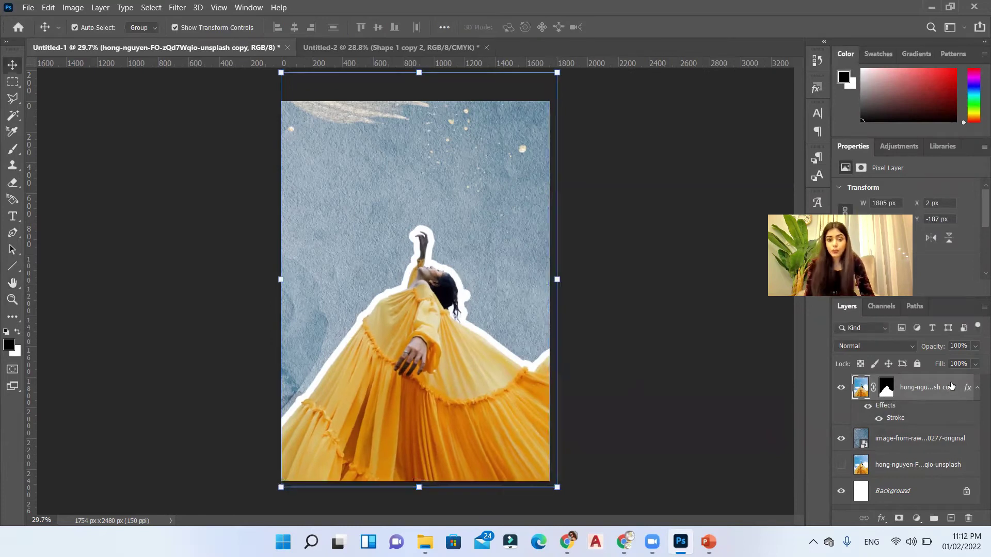
Duplicate the cutout and give the lower copy an 80 px gold stroke sampled from the dress.
key("ctrl+j")
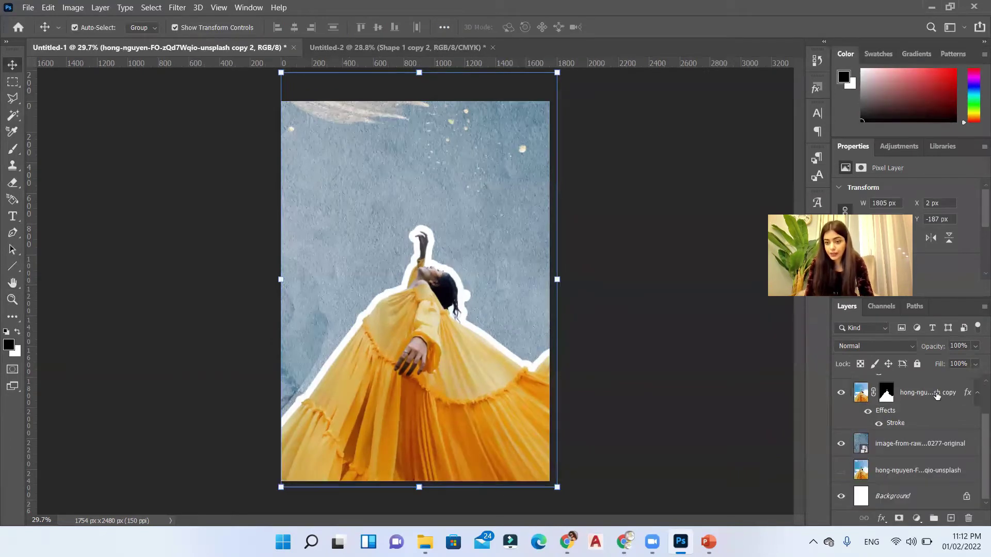
left_click(930, 439)
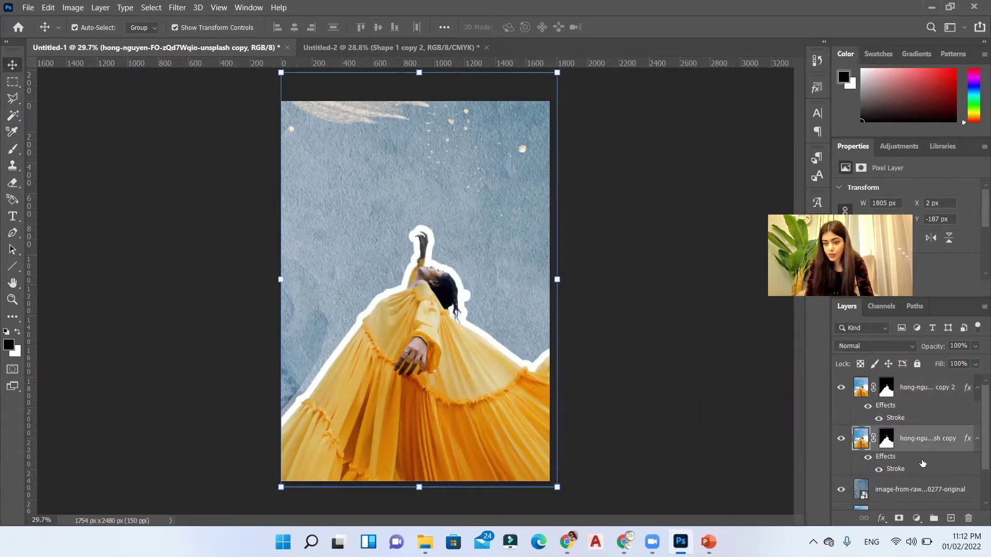
double_click(894, 469)
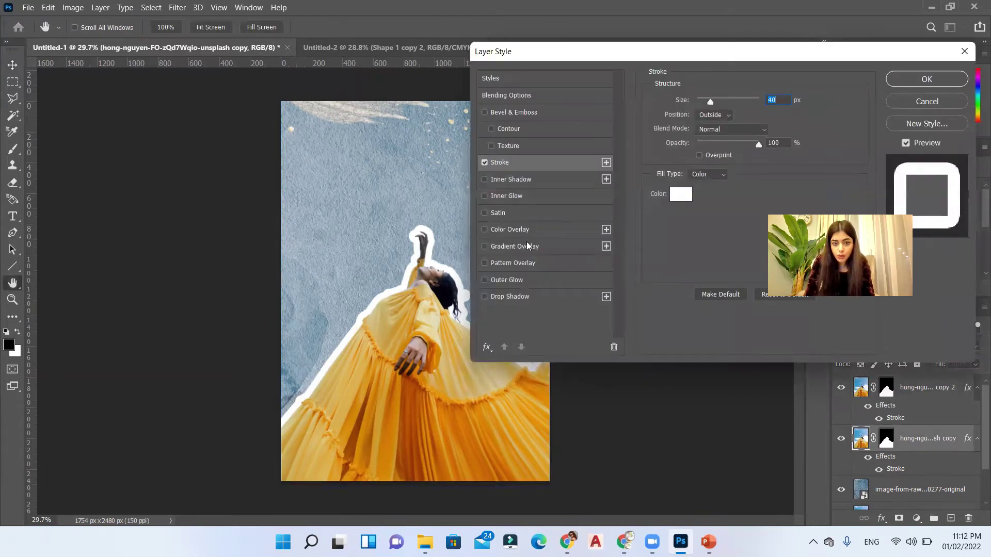
left_click(783, 124)
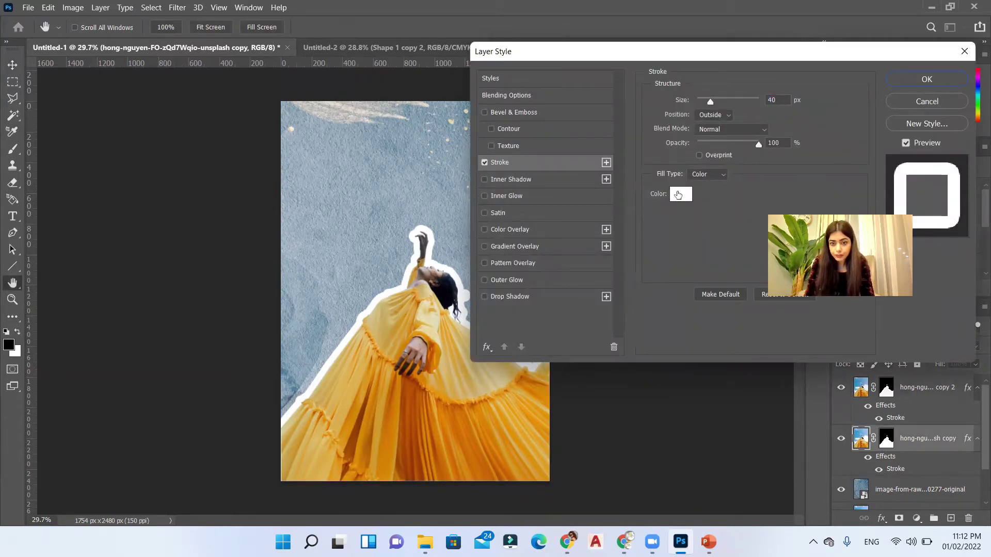
left_click(677, 195)
left_click(395, 308)
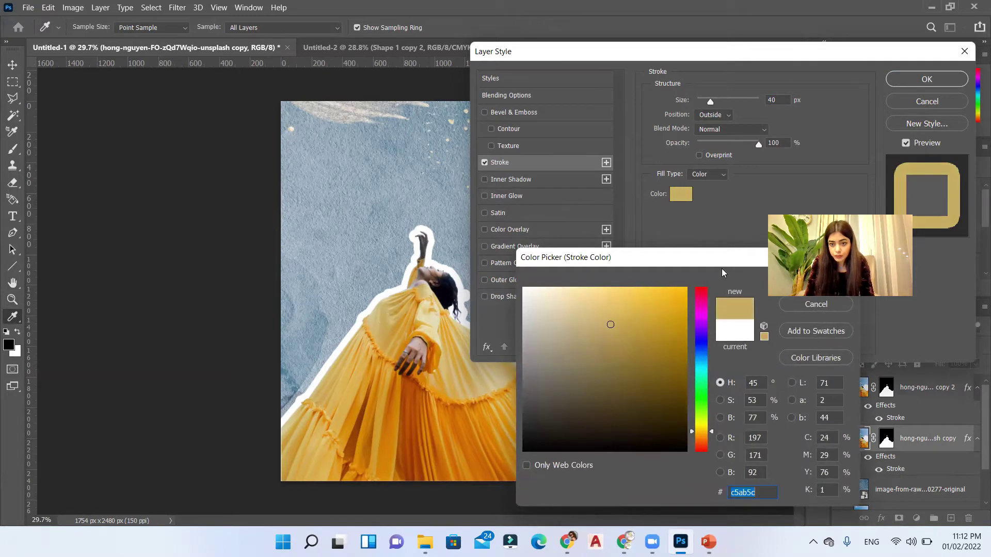
left_click_drag(722, 272, 690, 259)
left_click(619, 303)
left_click(758, 266)
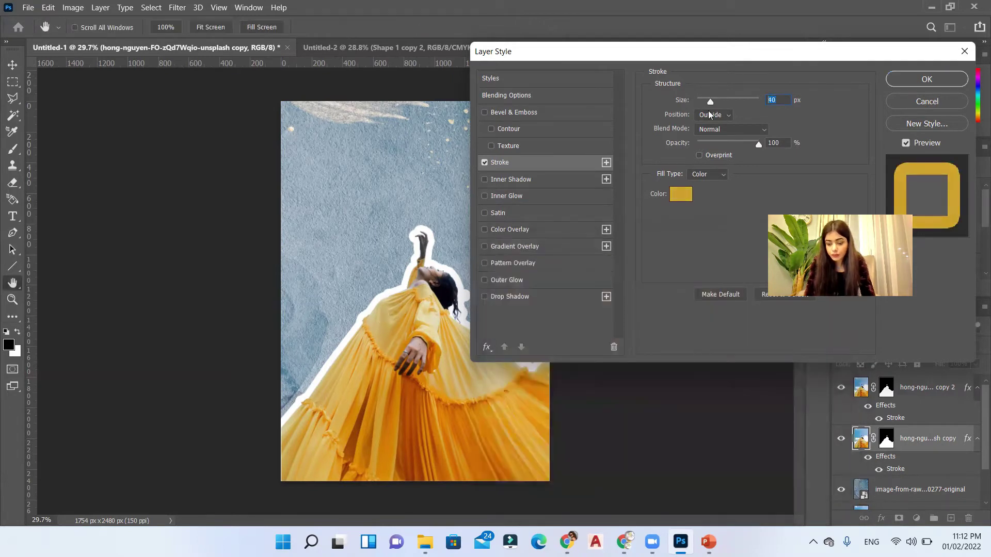
type("80")
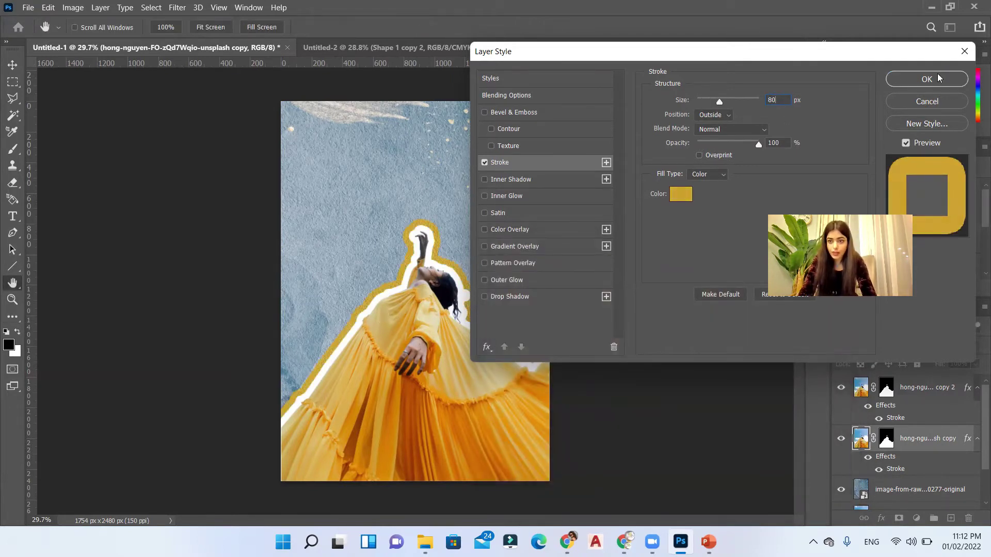
left_click(926, 79)
Fade the blue texture layer to 40% opacity.
left_click(526, 179)
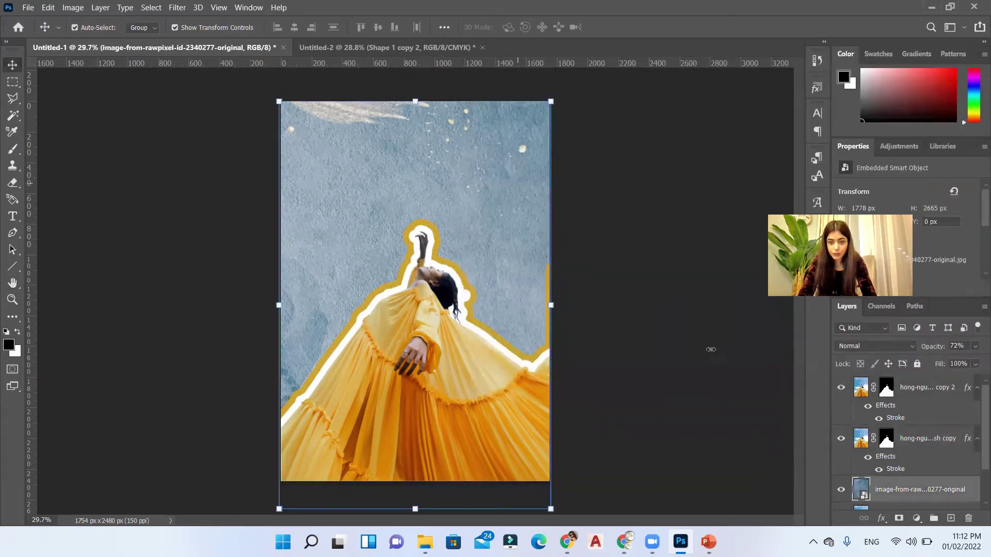
left_click(975, 346)
left_click_drag(966, 360, 946, 362)
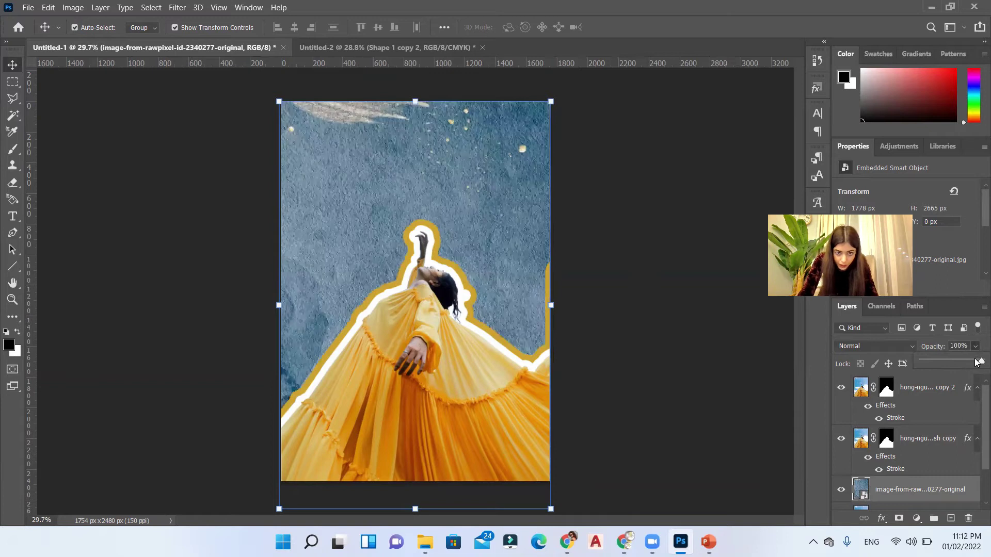
left_click(670, 360)
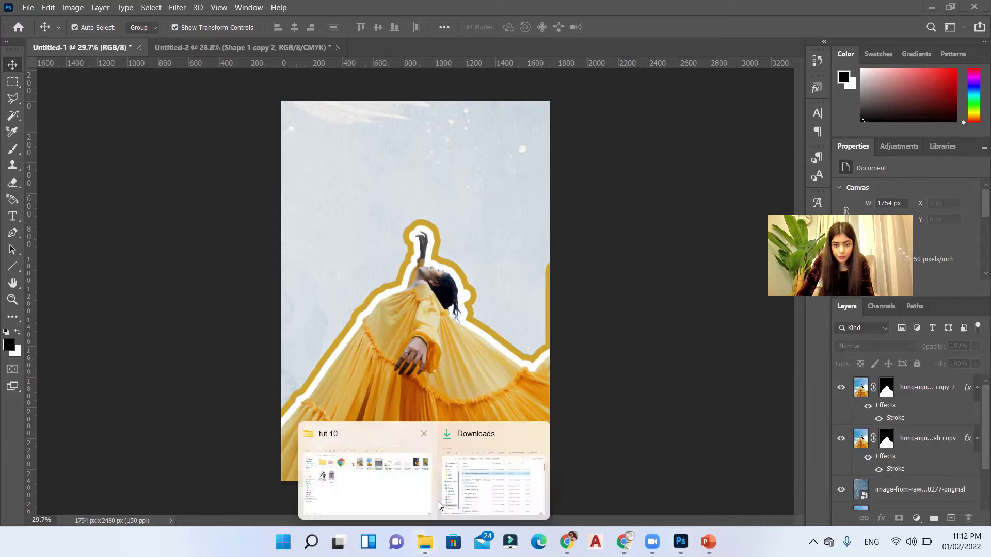
Select image-from-rawpixel-id-3057897-original.png in the tut 10 folder.
left_click(361, 479)
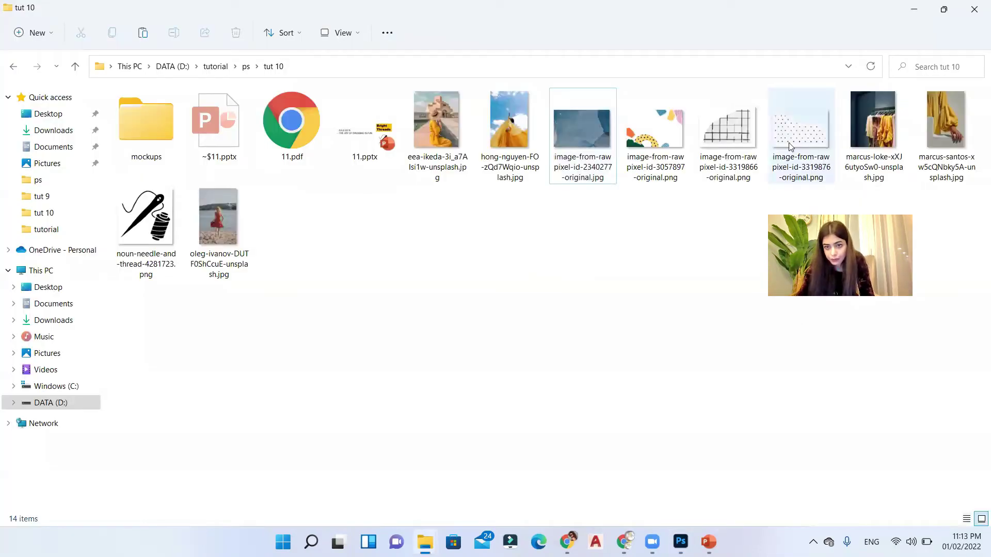
left_click(648, 143)
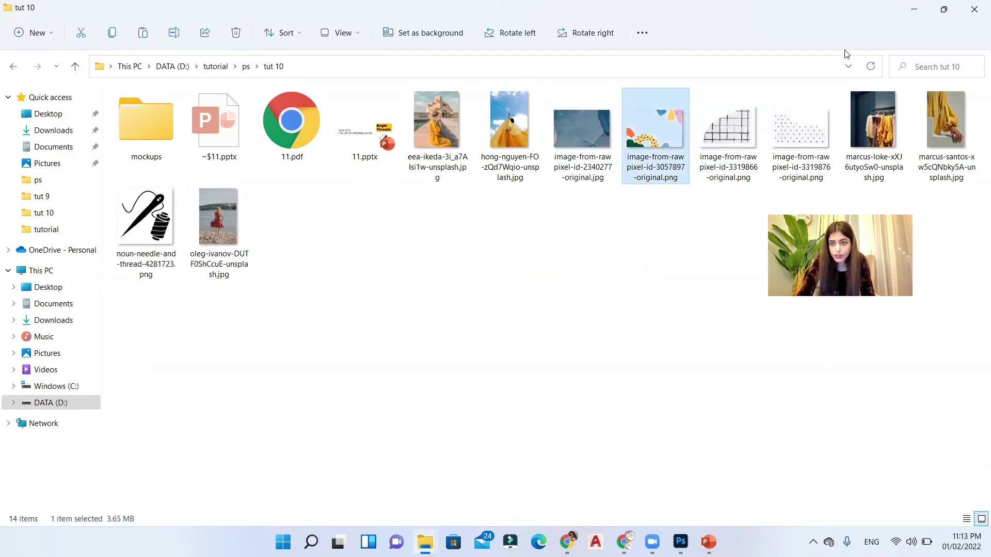
left_click(948, 9)
Place the colourful shapes image at the poster top, flipped vertically.
left_click_drag(449, 361, 387, 96)
left_click_drag(516, 217, 510, 124)
right_click(509, 124)
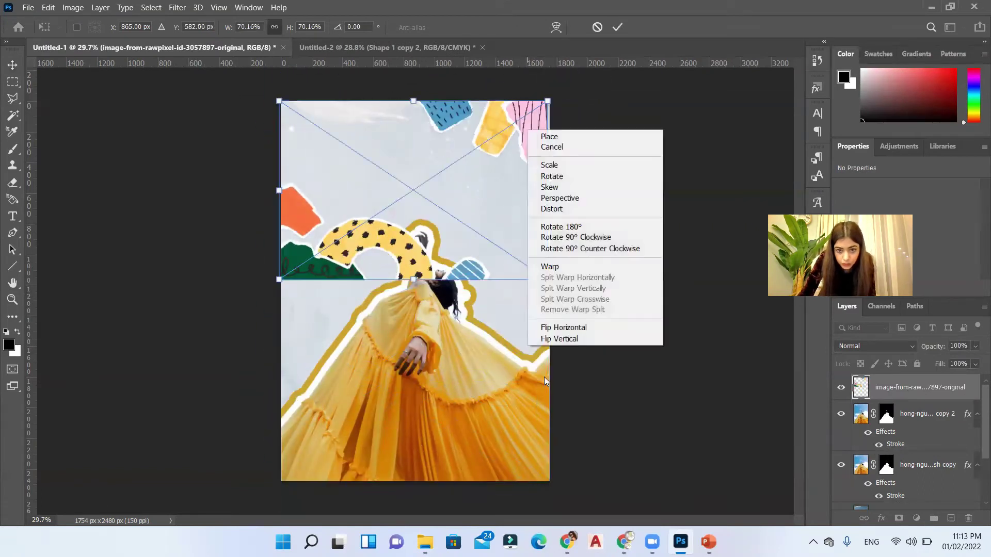
left_click(547, 340)
key("Return")
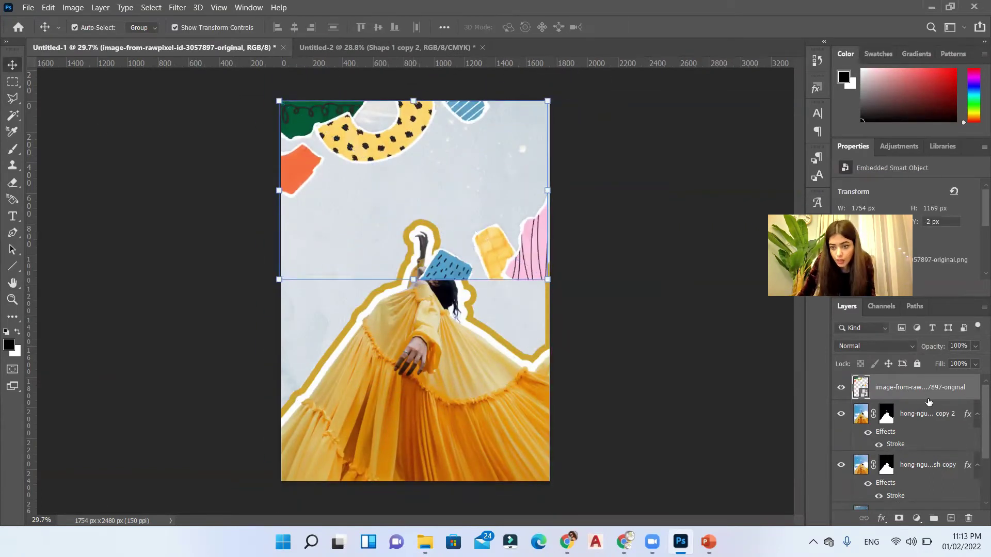
Rasterize the shapes layer and delete the part overlapping the figure's head.
right_click(926, 397)
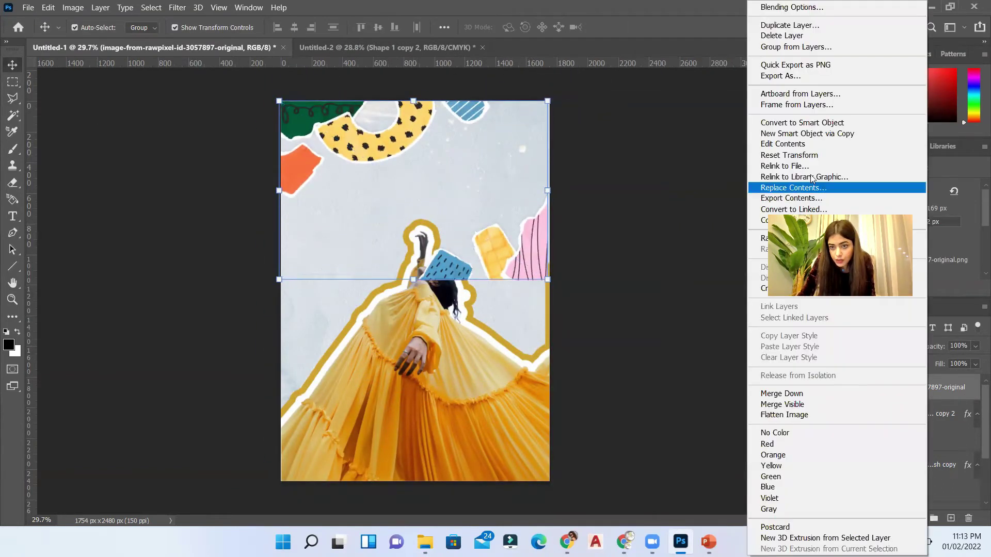
key("Return")
left_click(13, 80)
left_click_drag(551, 194, 390, 343)
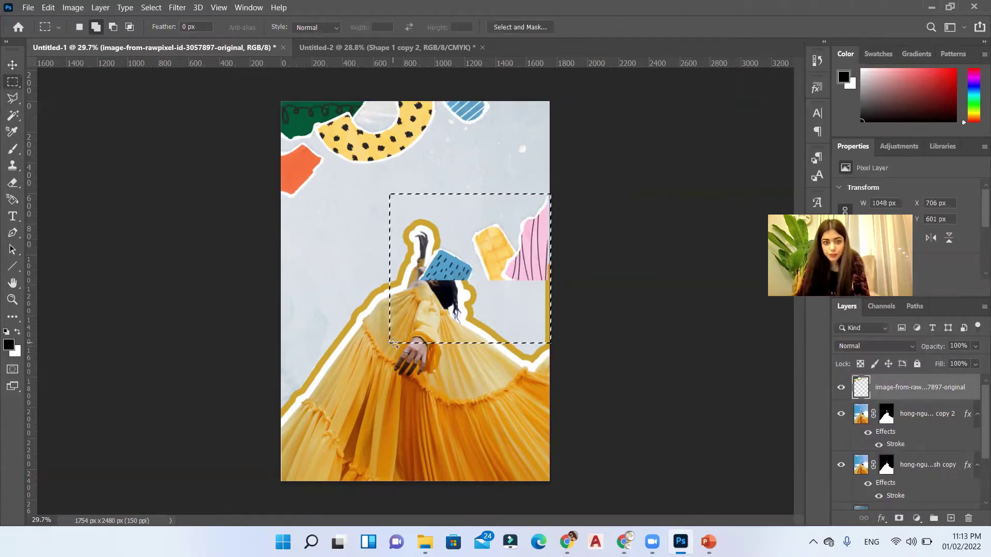
key("Delete")
key("ctrl+d")
Enlarge the shapes layer slightly with Free Transform.
key("ctrl+t")
left_click_drag(549, 197, 593, 231)
key("Return")
Bring the Bright Threads logo into the poster, scaled to about 65% at the top-left.
left_click(242, 47)
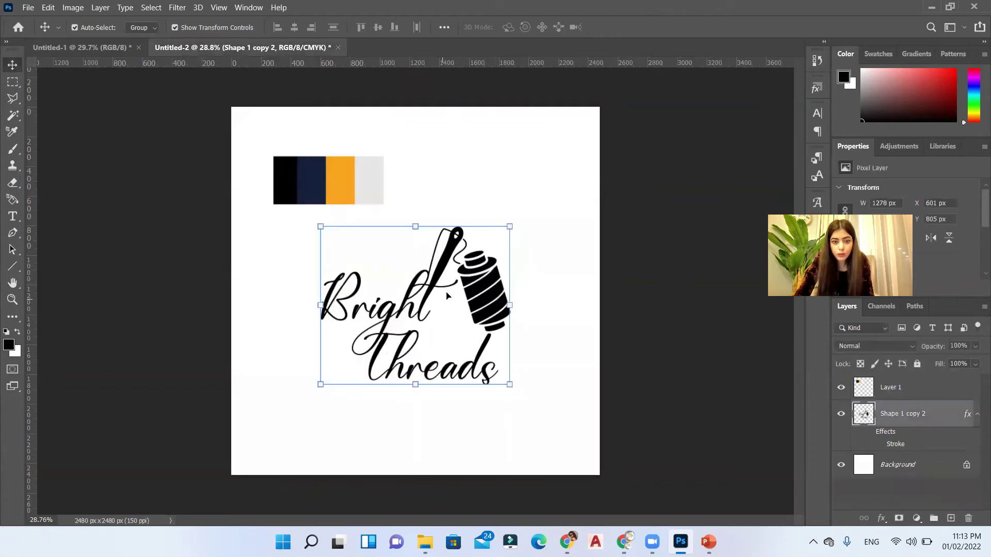
left_click_drag(482, 290, 394, 196)
key("ctrl+t")
left_click_drag(489, 278, 423, 220)
left_click_drag(418, 162, 411, 154)
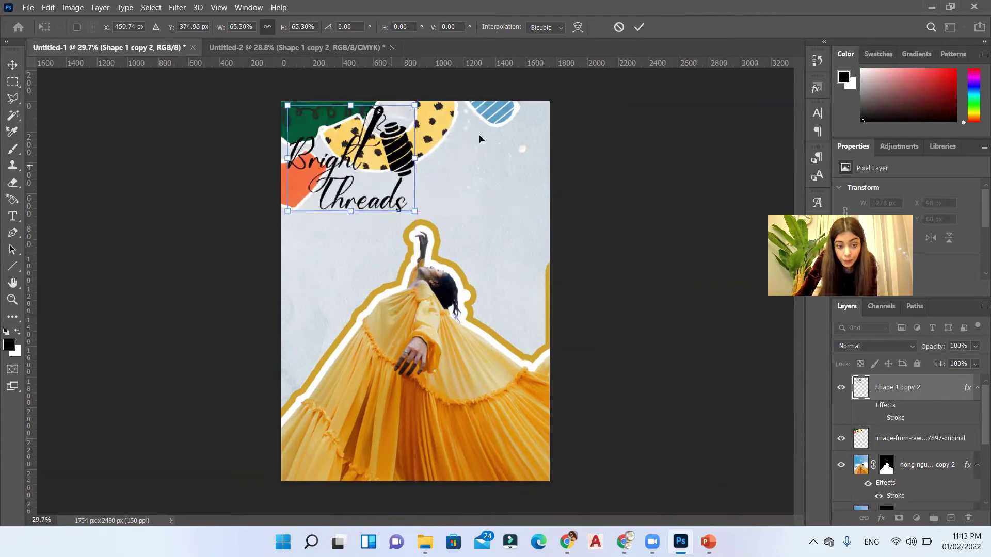
Drag the logo layer from Untitled-2 onto the Untitled-1 poster canvas.
left_click(638, 27)
left_click(297, 47)
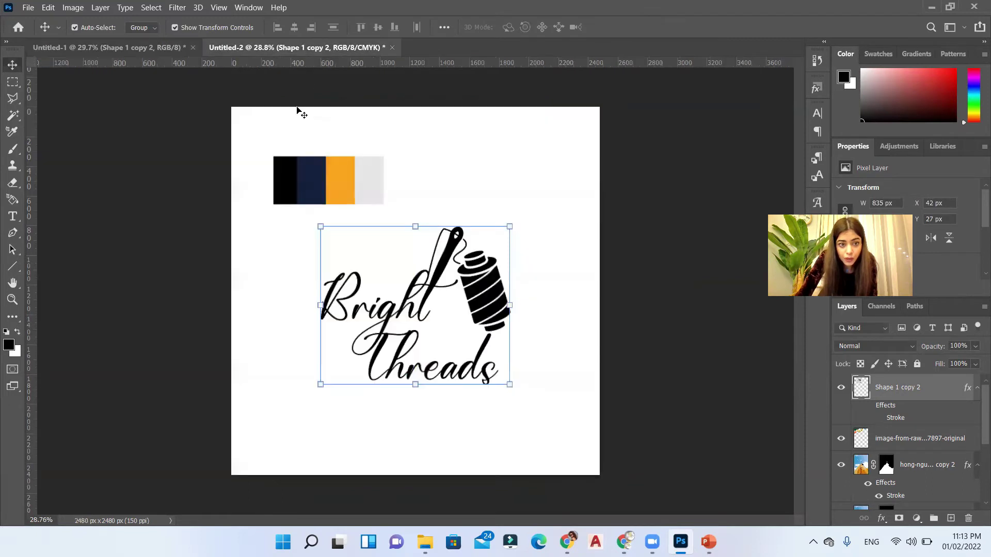
left_click(320, 178)
left_click_drag(320, 178, 503, 190)
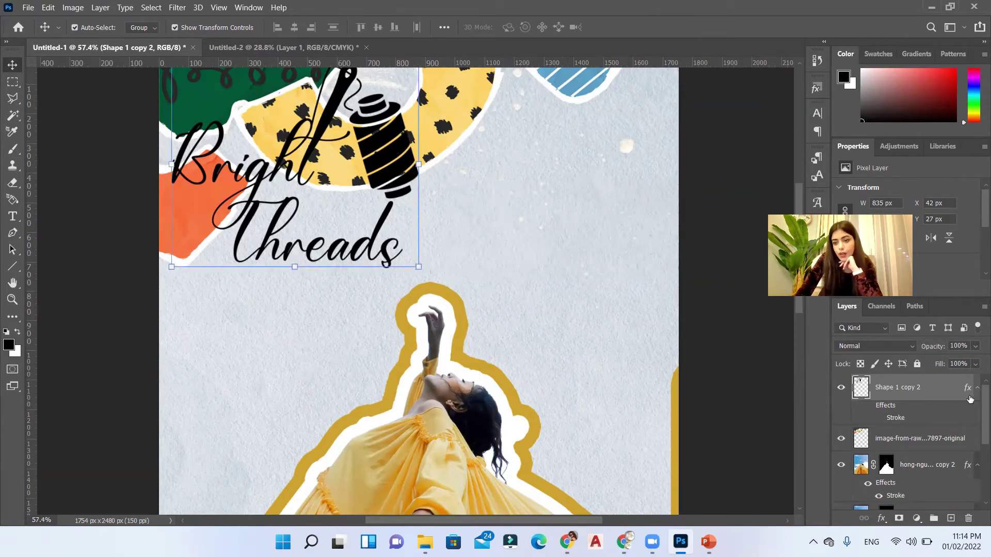
Make the logo's outline a 20 px white stroke and nudge it to about X 70, Y 46 px.
double_click(895, 418)
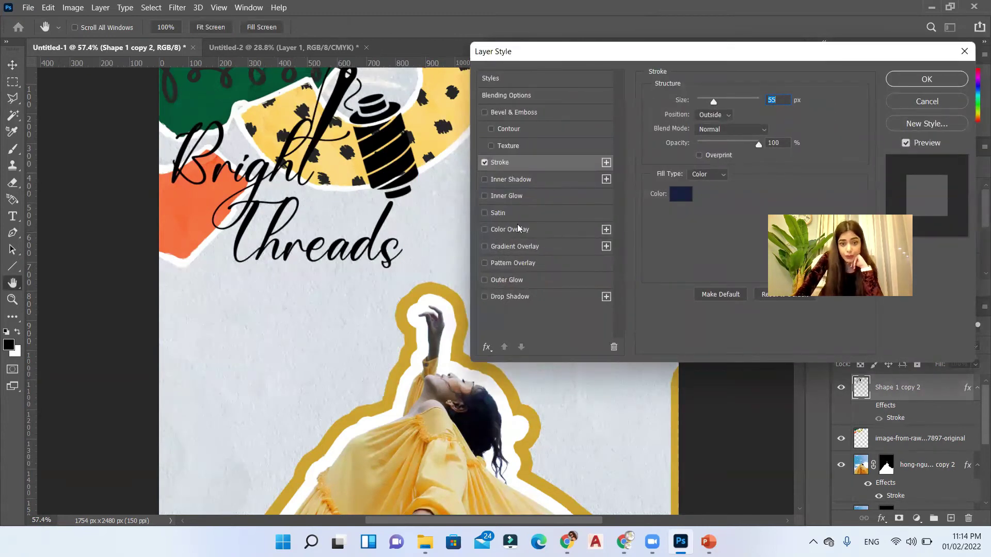
left_click(680, 194)
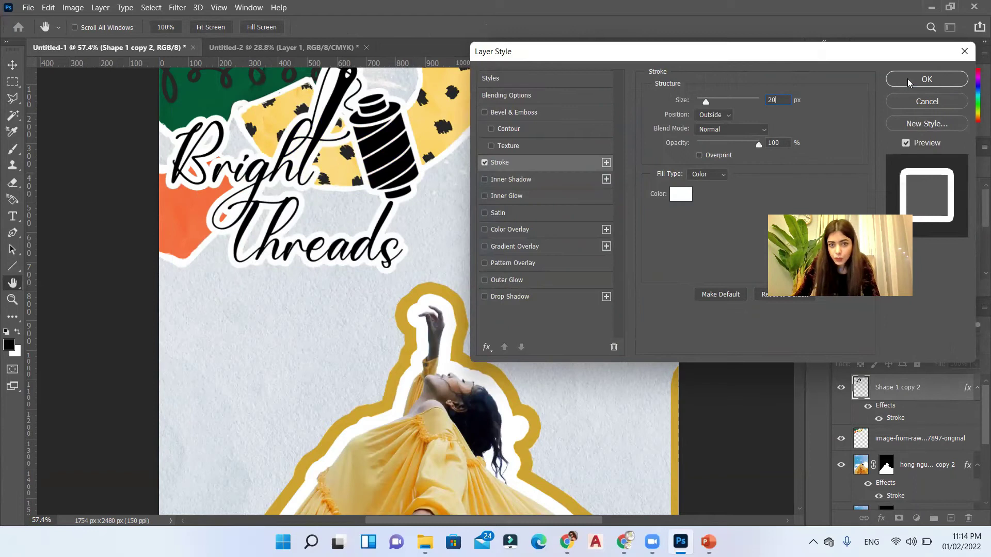
left_click(907, 78)
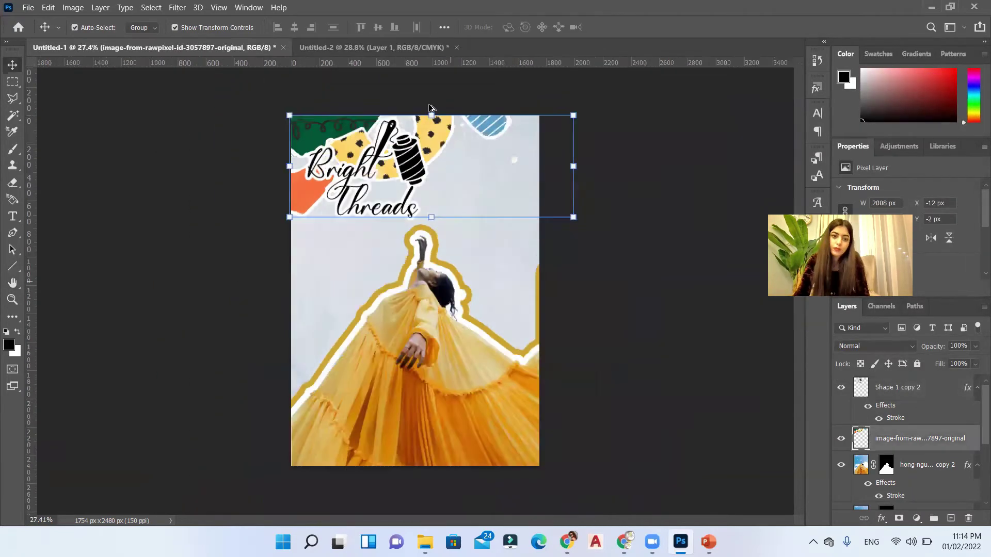
scroll(388, 187, "up", 3)
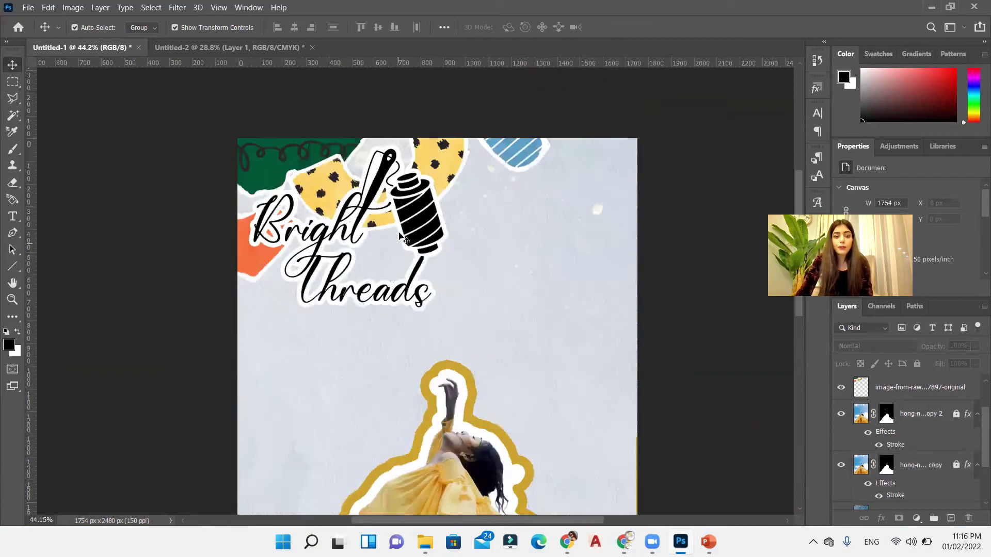
left_click_drag(416, 226, 433, 188)
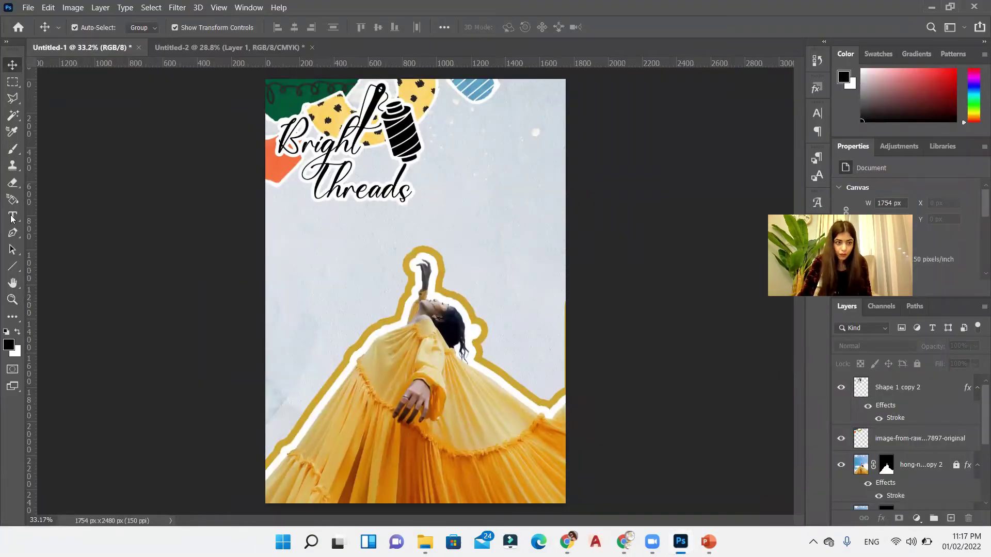
Draw a text box, paste in the headline and set it in Impact.
key("t")
left_click_drag(469, 157, 545, 335)
type("THE JOY OF DRESSING IS FUN")
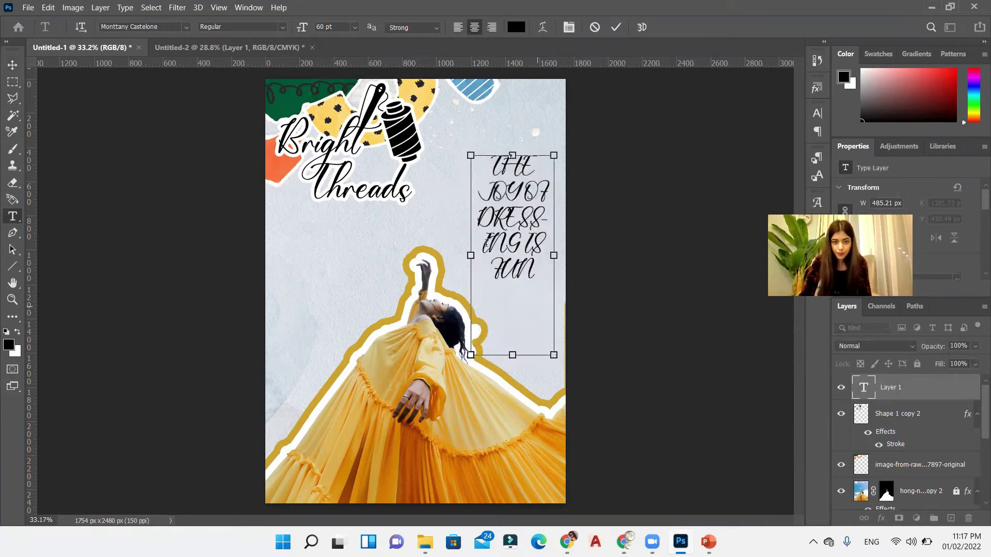
key("ctrl+a")
left_click(186, 27)
left_click(134, 129)
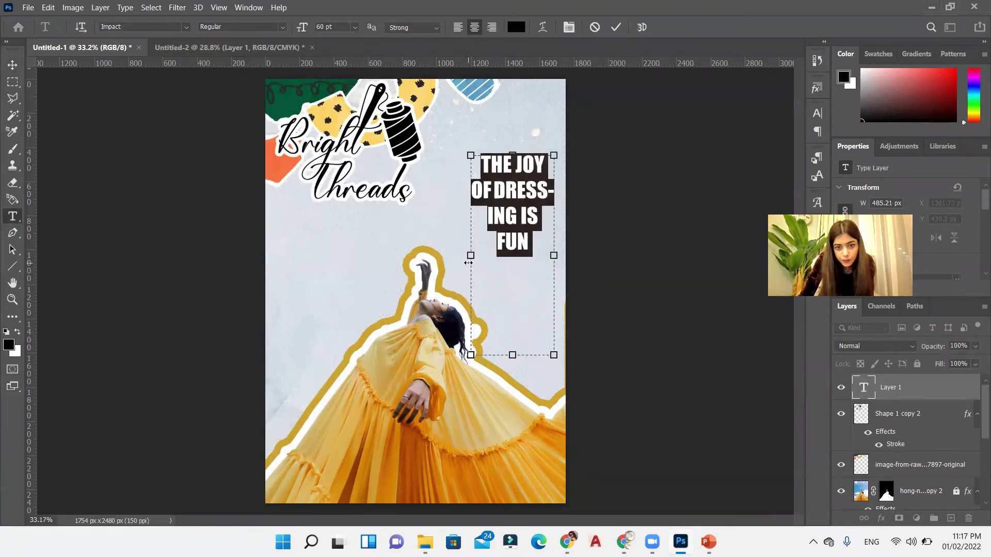
left_click_drag(471, 256, 435, 258)
Set the headline's font size to 85 pt.
left_click(355, 27)
left_click(340, 192)
key("ctrl+a")
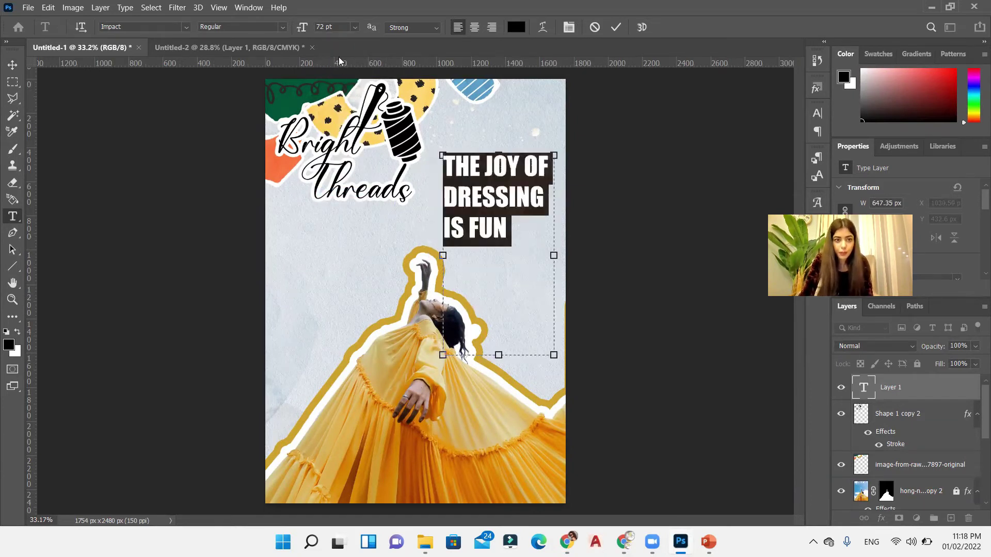
left_click(347, 31)
type("85")
key("Return")
Adjust the text box width, commit the headline and move it left below the logo.
left_click_drag(553, 256, 578, 255)
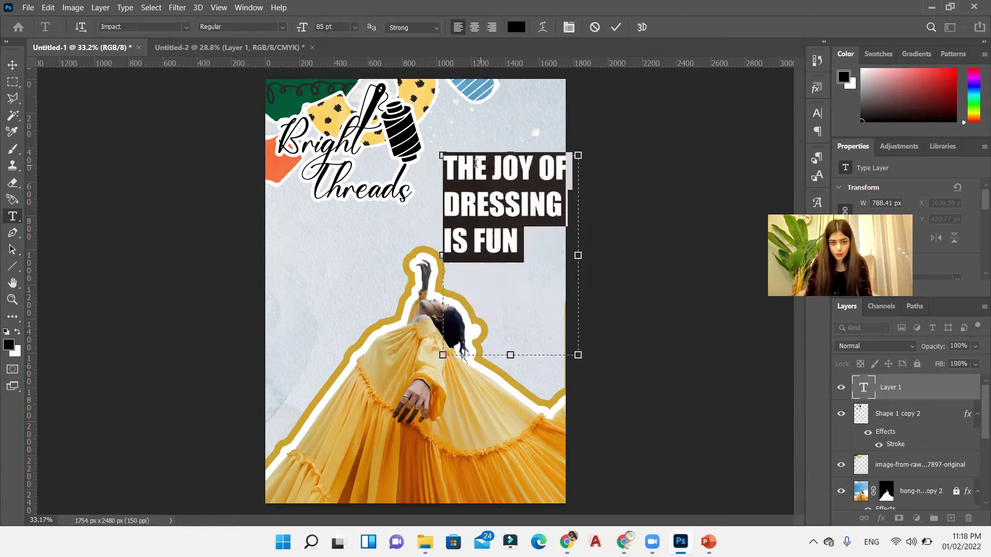
left_click(442, 200)
left_click_drag(442, 200, 427, 200)
left_click_drag(577, 255, 568, 255)
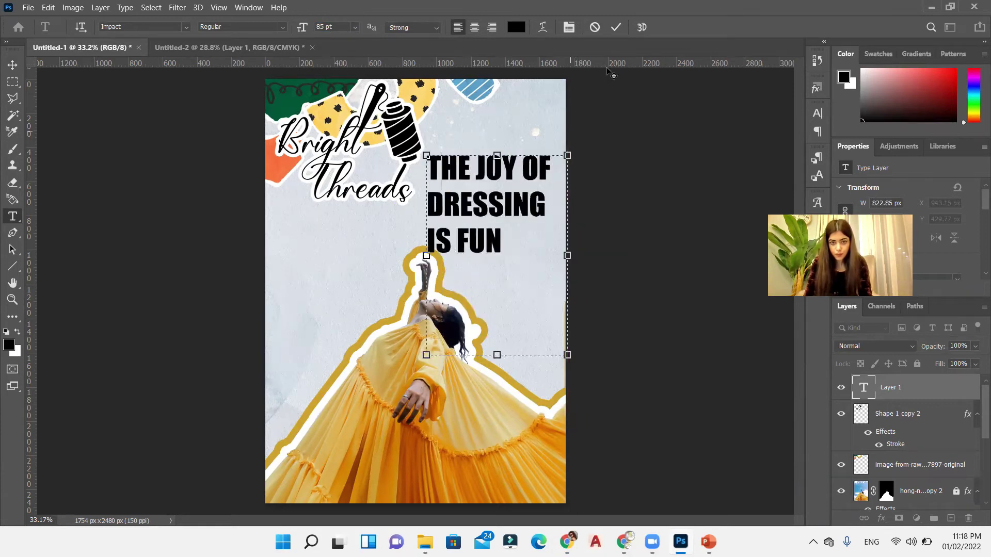
left_click(12, 68)
left_click_drag(444, 213, 289, 296)
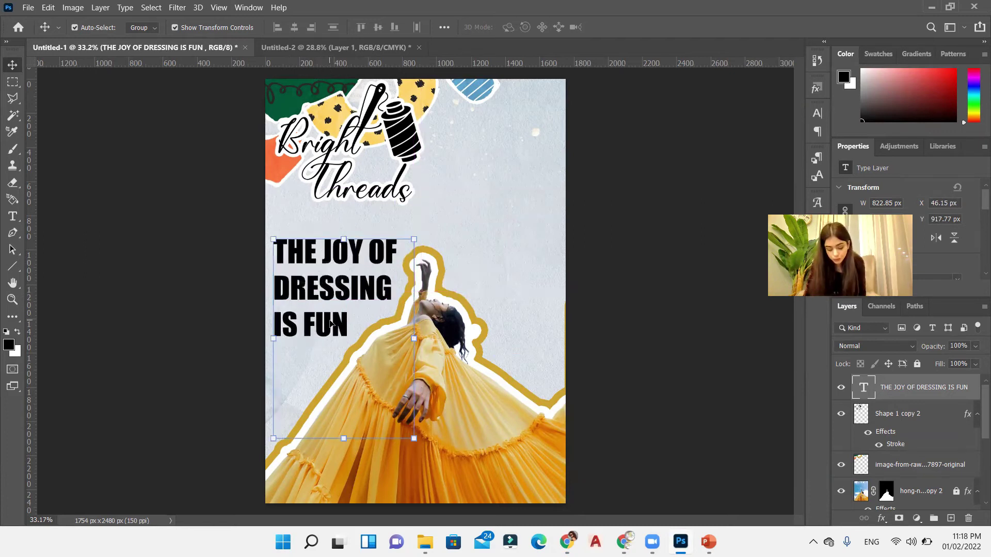
Duplicate the headline layer, offset the copy slightly and colour its text orange.
key("ctrl+j")
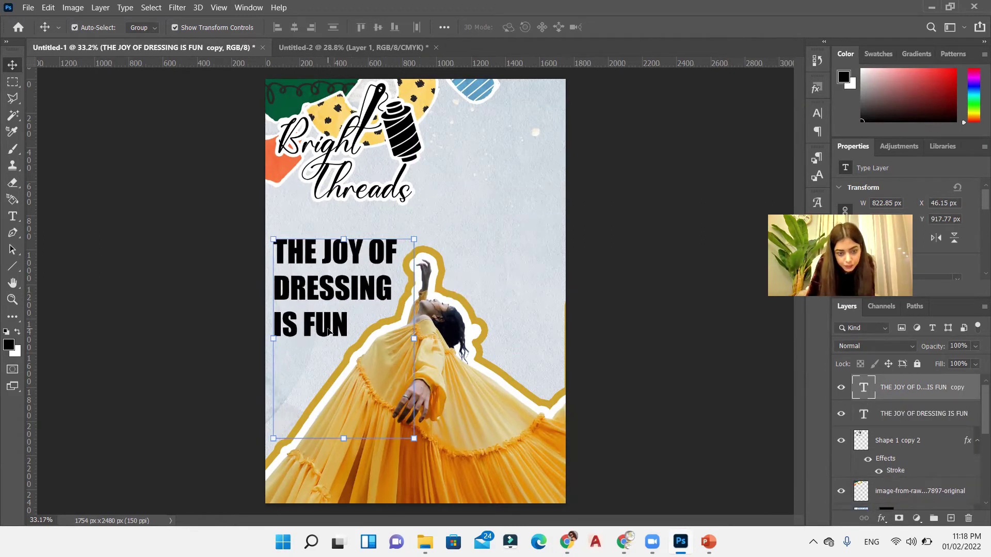
left_click_drag(327, 330, 331, 327)
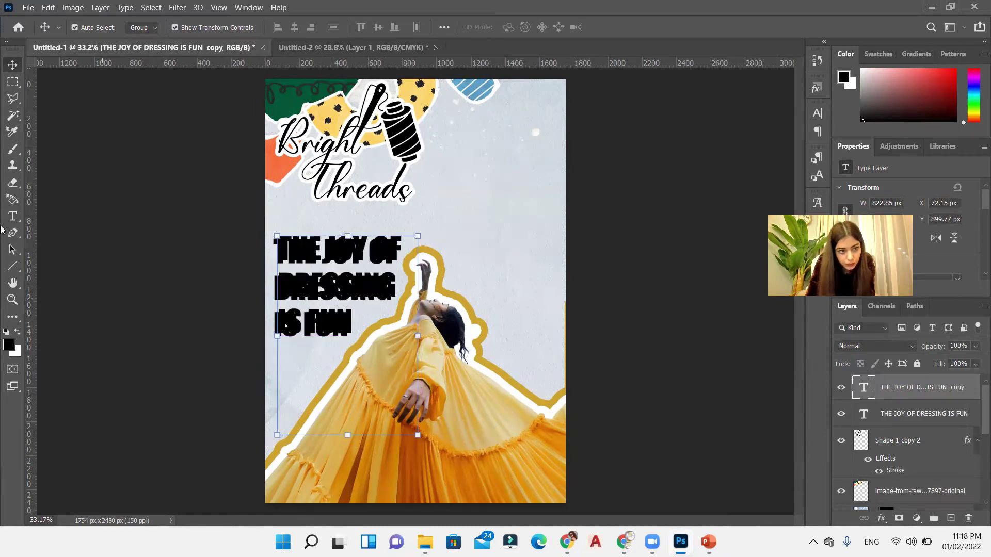
left_click(13, 217)
left_click(339, 289)
key("ctrl+a")
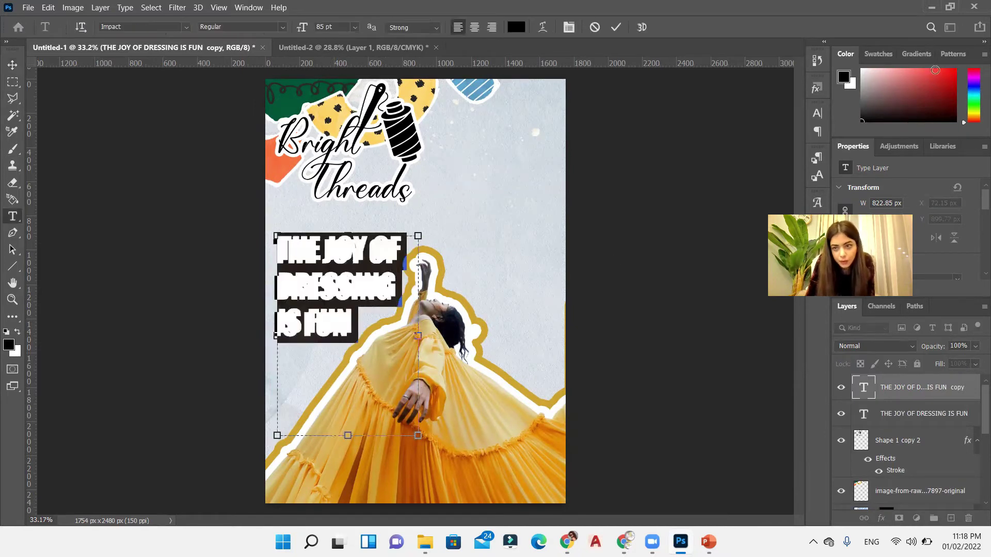
left_click(516, 27)
left_click(651, 281)
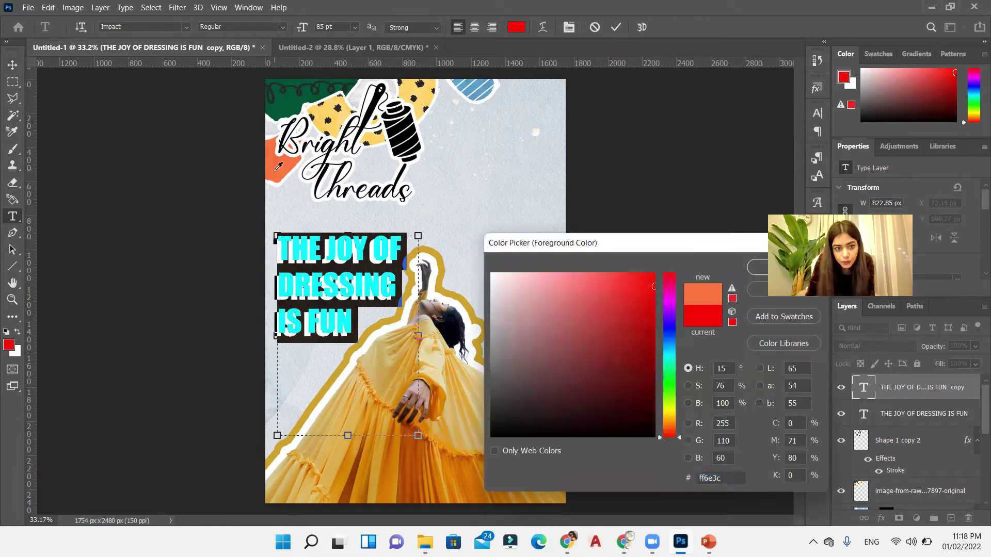
key("Return")
left_click(616, 27)
Nudge the orange headline left and down so the black copy reads as a shadow.
scroll(238, 253, "up", 3)
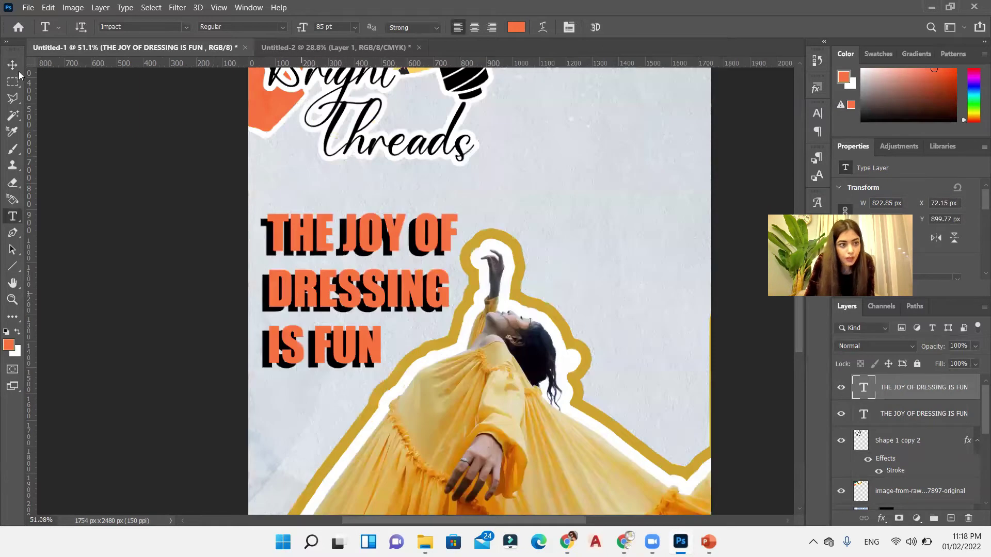
scroll(304, 306, "up", 2)
key("v")
scroll(537, 233, "up", 4)
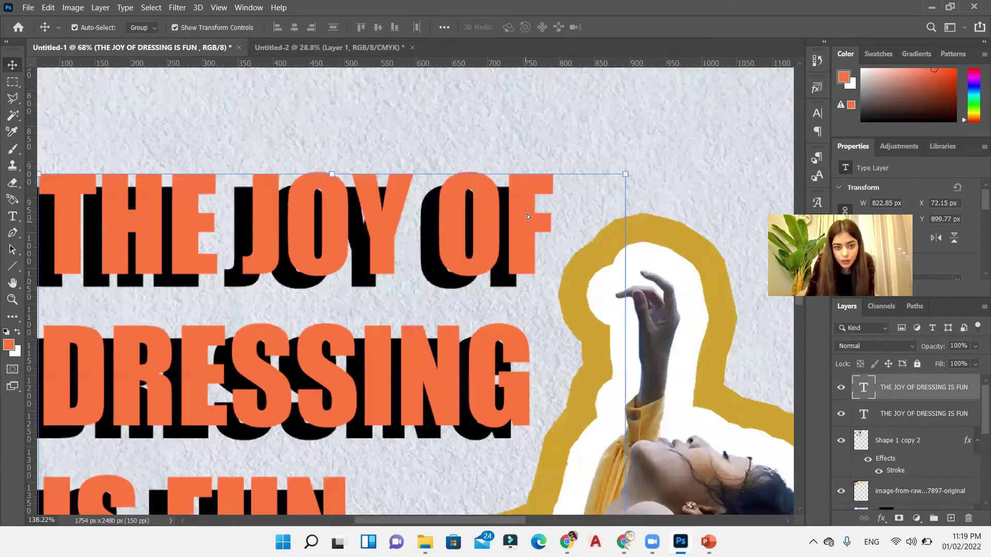
key("shift+Left")
key("Left")
key("Left")
key("Left")
key("Left")
key("Left")
key("Left")
key("Left")
key("shift+Down")
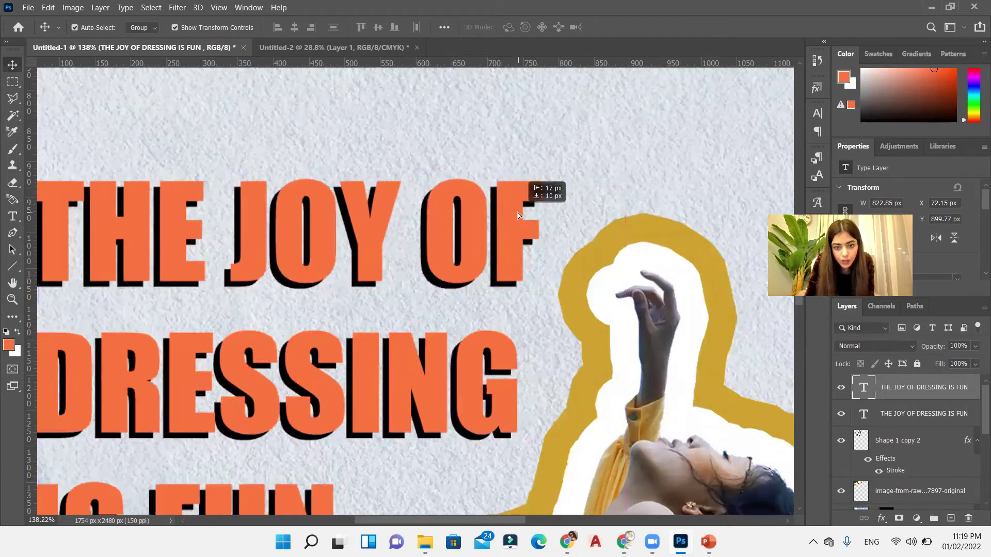
scroll(546, 207, "down", 3)
Give the orange headline a black (000000) stroke, entering 24 as the size.
double_click(971, 384)
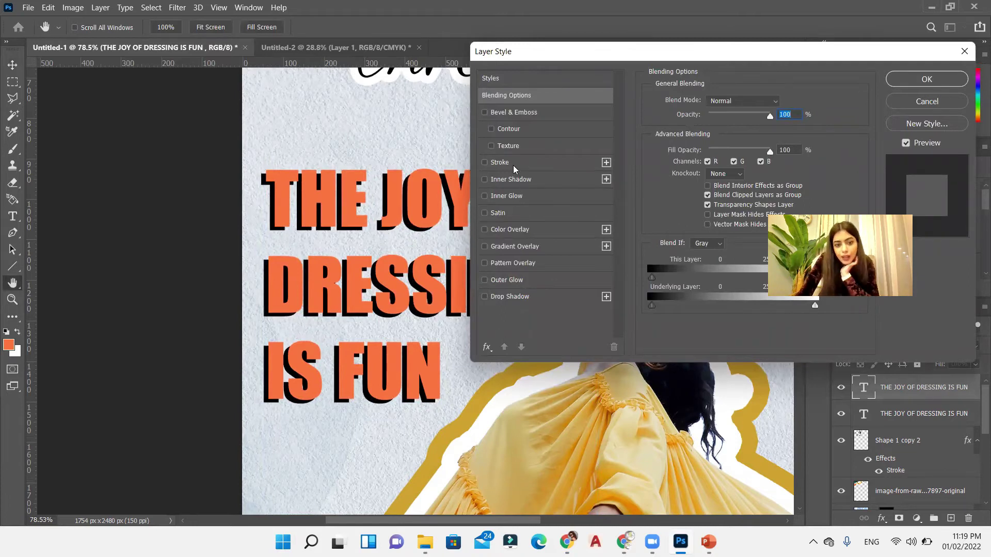
left_click(513, 164)
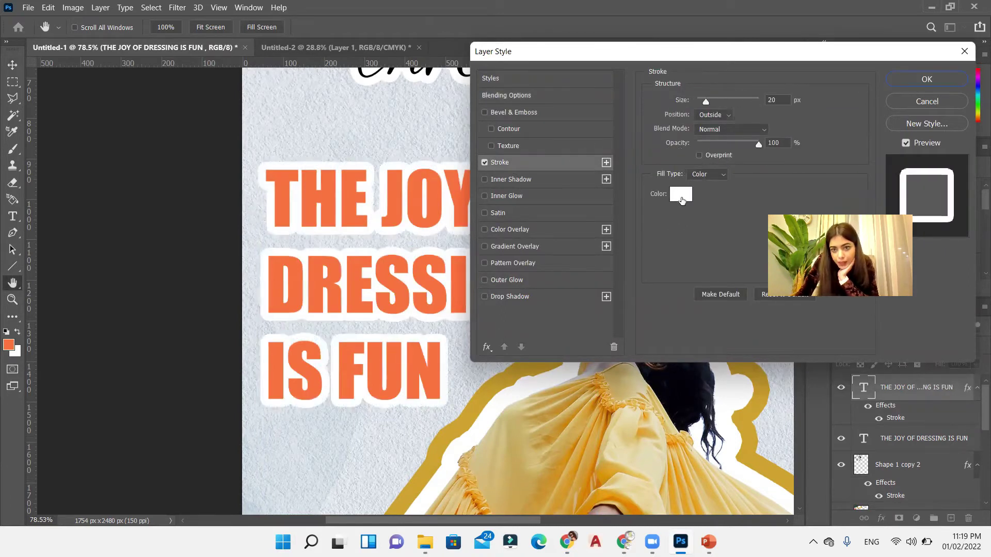
left_click(681, 195)
type("000000")
key("Return")
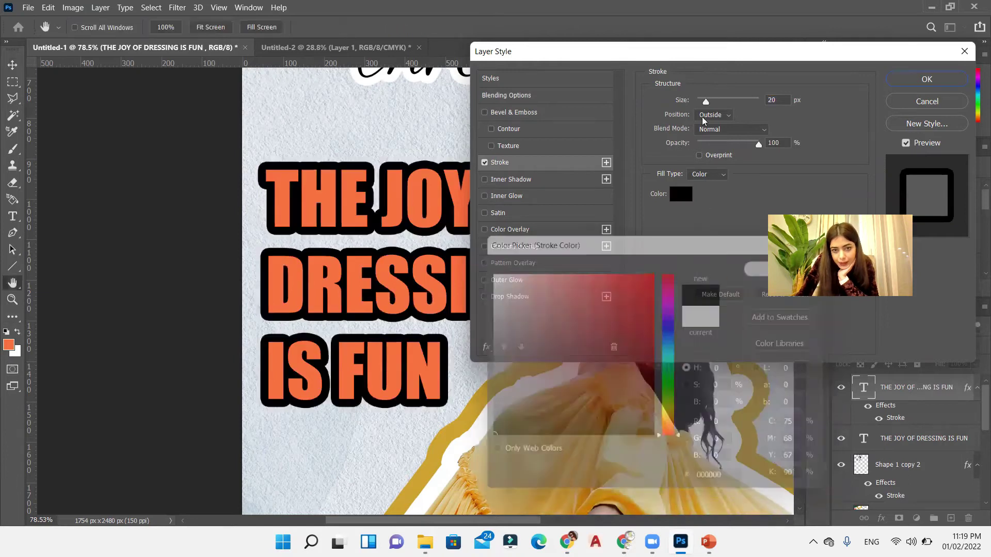
type("2")
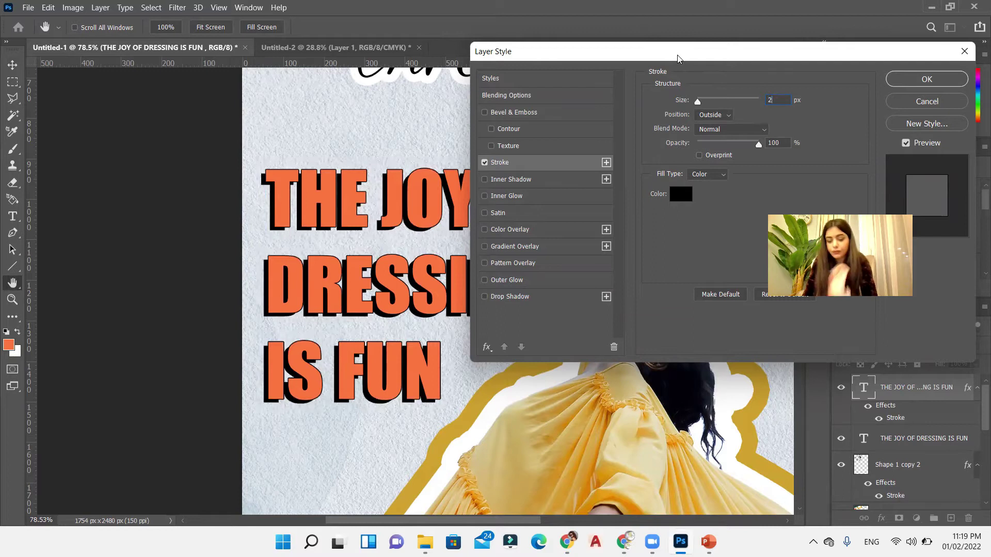
type("4")
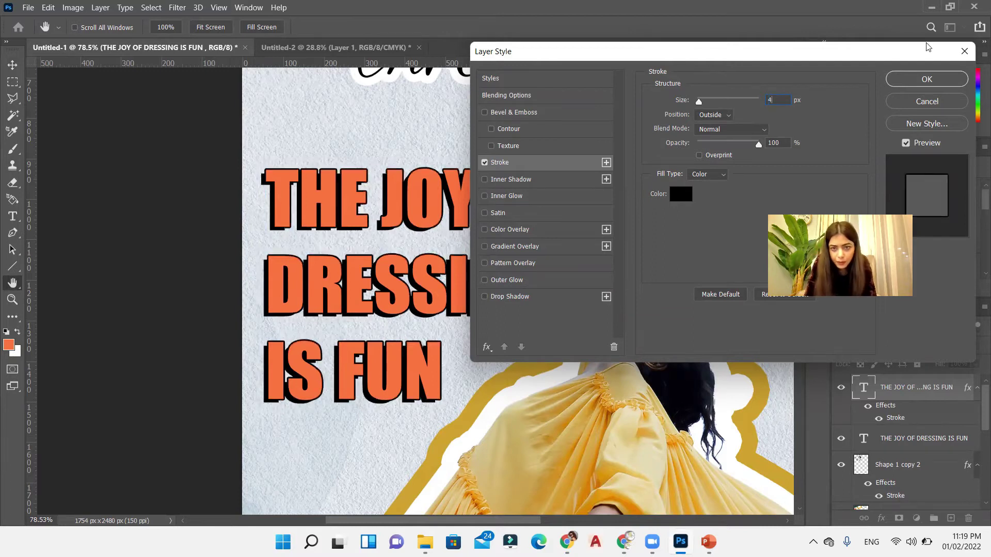
left_click(905, 80)
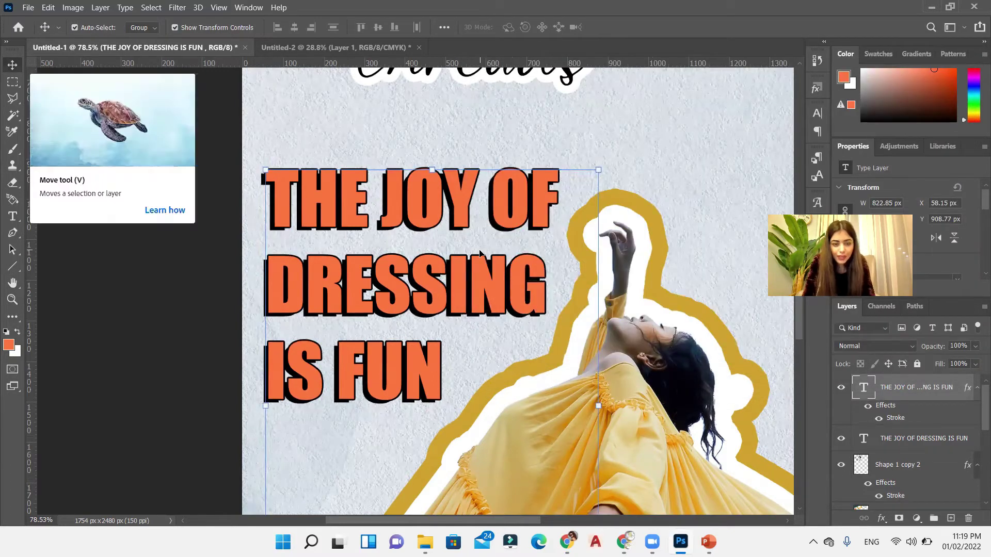
Fit the poster in view and drag the Facebook icon image from tut 10 onto it.
key("ctrl+0")
left_click(584, 361)
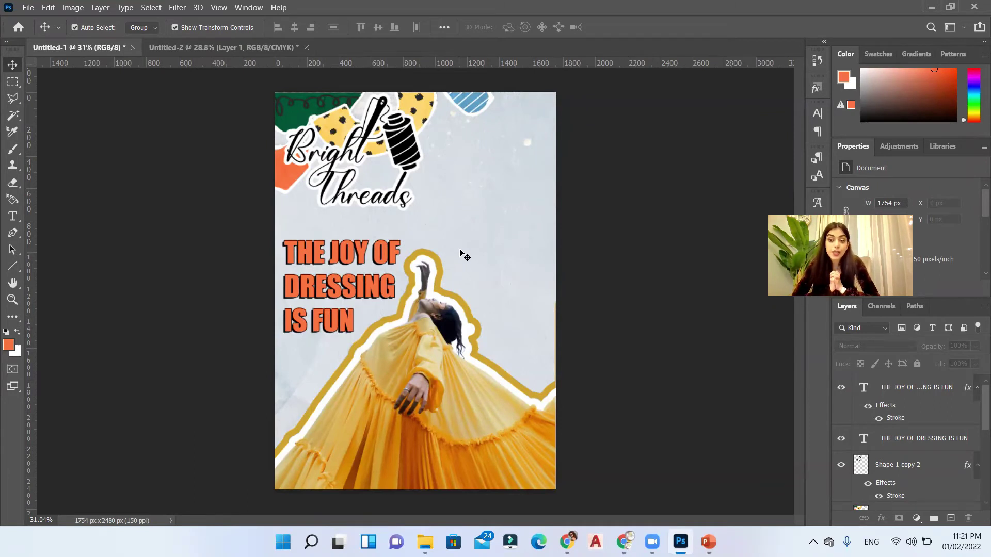
left_click(424, 541)
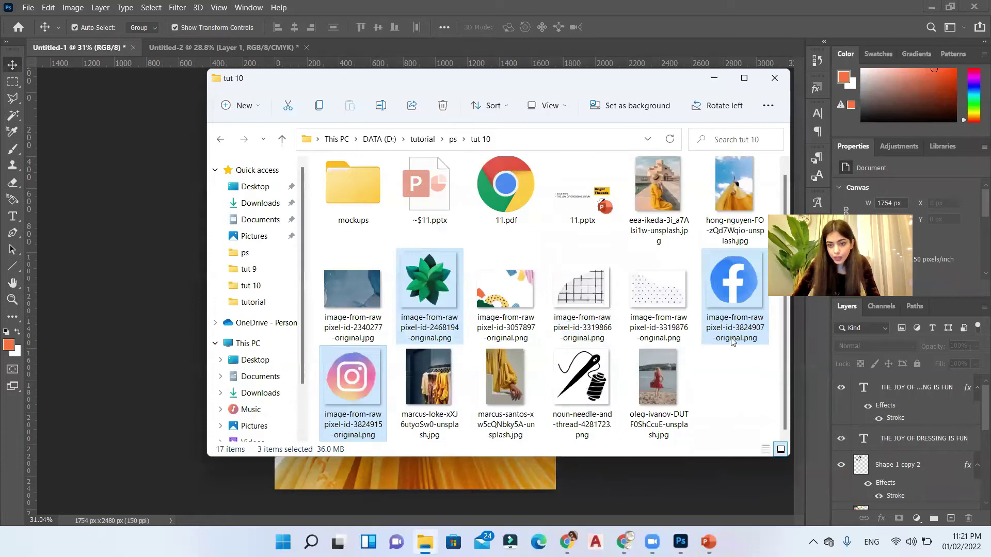
left_click(353, 387)
left_click_drag(354, 387, 622, 323)
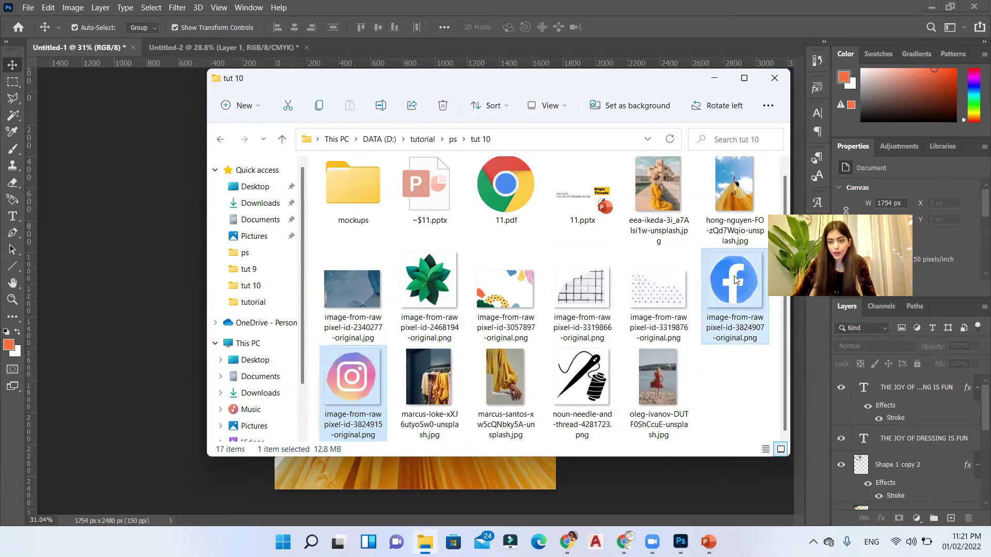
Commit the Facebook icon, then place the Instagram icon and shrink it to about a quarter size.
left_click(572, 459)
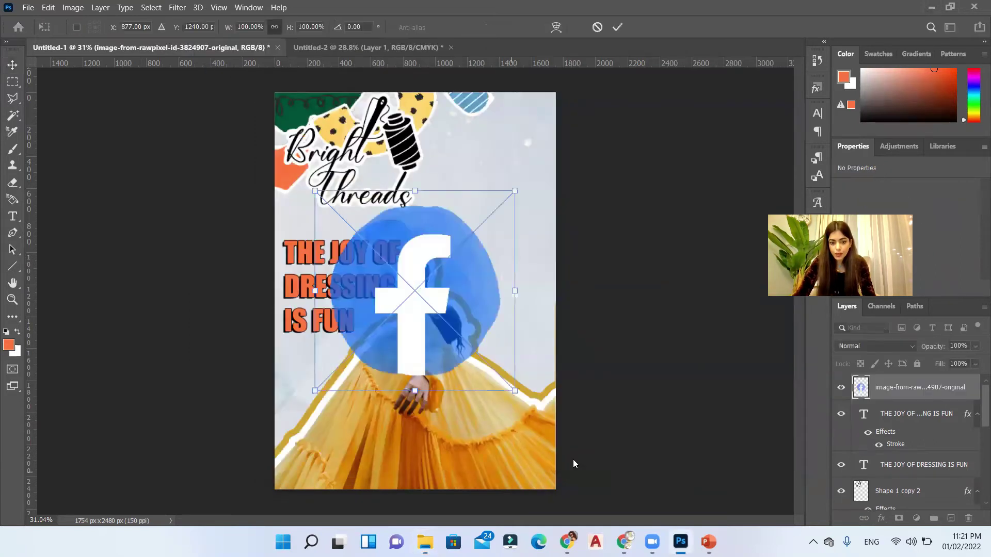
left_click(617, 27)
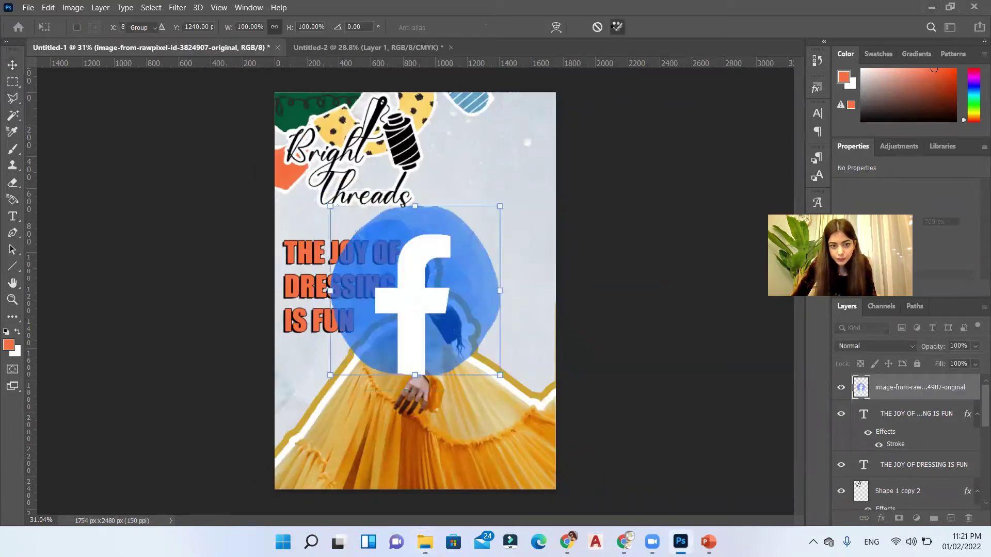
left_click(617, 26)
left_click_drag(440, 243, 495, 182)
left_click_drag(459, 323, 507, 231)
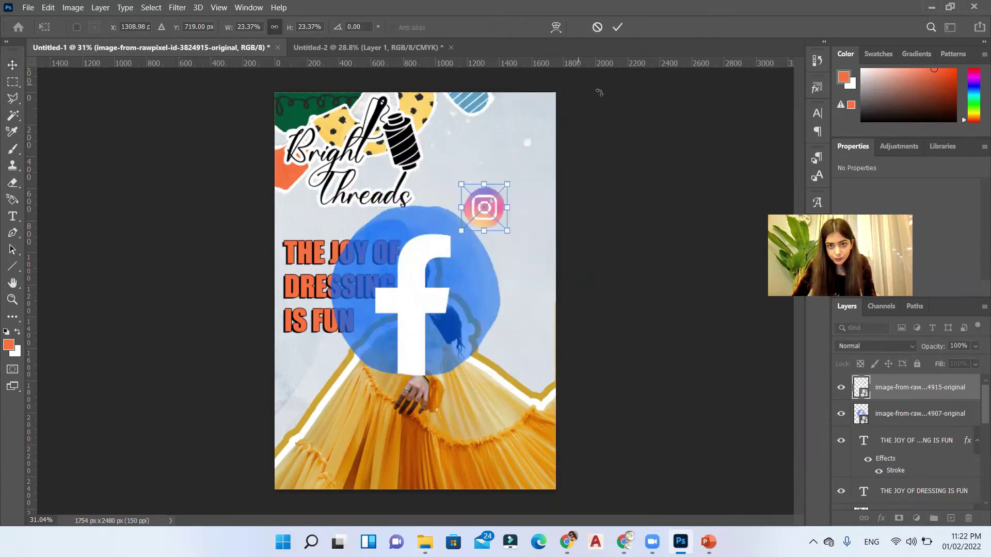
left_click(617, 27)
scroll(520, 219, "up", 3)
Shrink the Facebook icon and stack the Instagram icon directly below it.
left_click(487, 343)
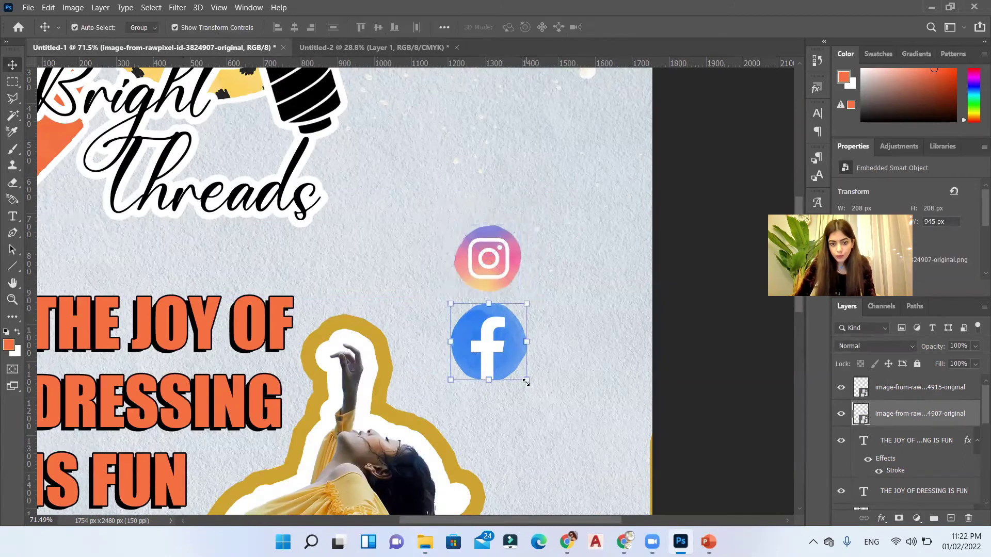
left_click_drag(487, 343, 486, 265)
left_click_drag(524, 303, 533, 314)
key("Return")
left_click_drag(487, 258, 480, 339)
Rasterize the Facebook icon layer and delete its white glyph.
right_click(860, 413)
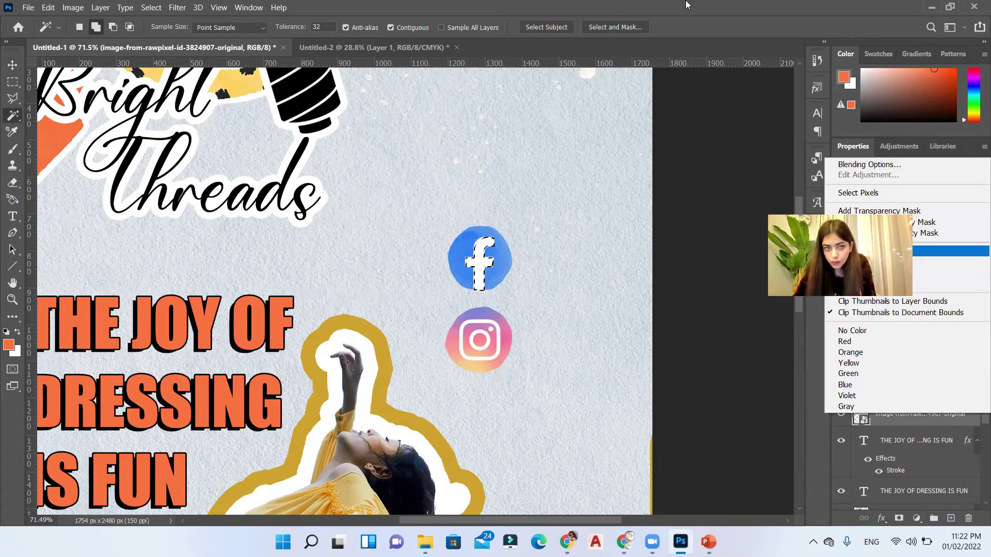
left_click(856, 194)
key("b")
key("w")
scroll(478, 289, "up", 5)
key("Delete")
key("ctrl+d")
key("alt+]")
Rasterize the Instagram icon layer and delete its white glyph.
left_click(467, 316)
right_click(908, 387)
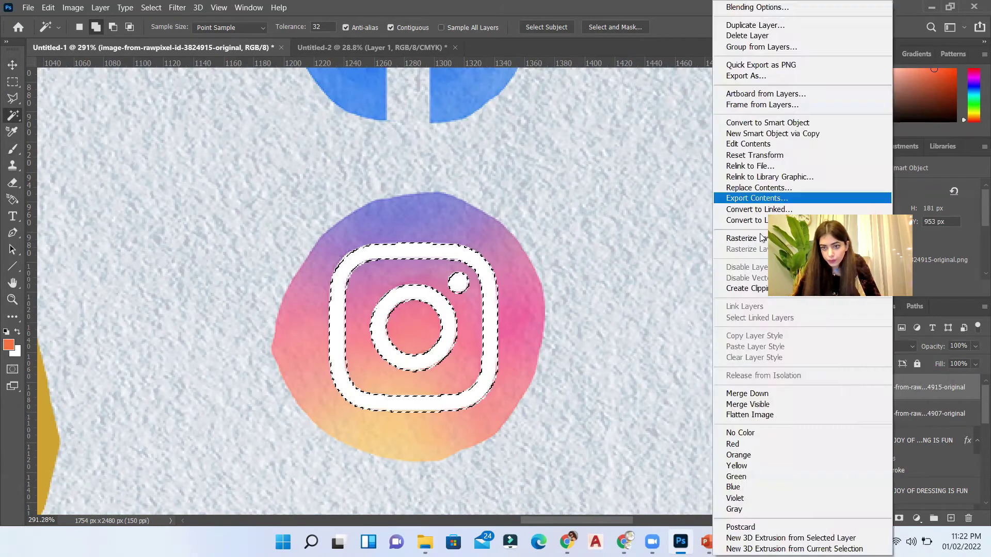
left_click(856, 195)
key("Delete")
key("ctrl+d")
scroll(467, 316, "down", 5)
Give the Instagram icon a dark green Color Overlay.
double_click(918, 386)
left_click(513, 226)
left_click(781, 100)
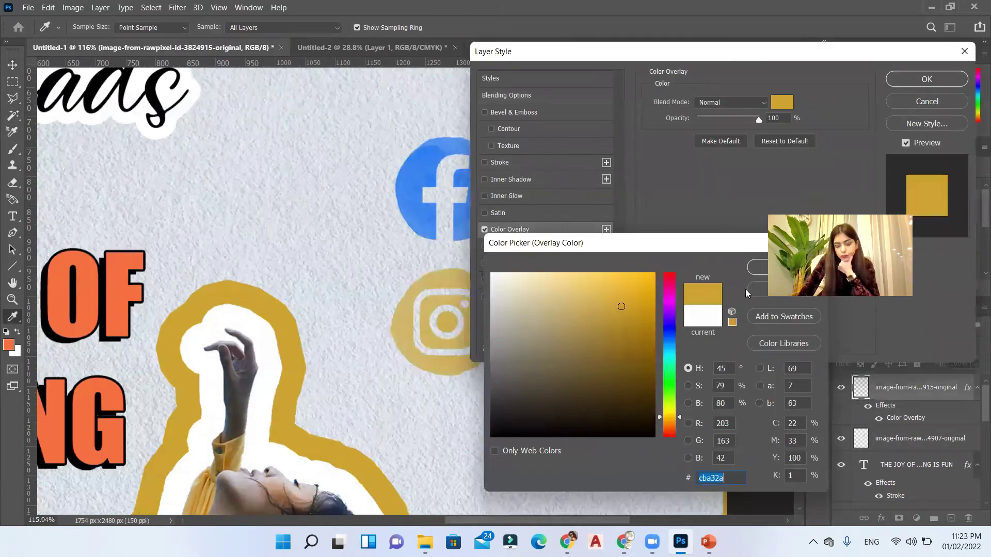
left_click(782, 243)
left_click(929, 77)
scroll(418, 252, "up", 1)
double_click(905, 417)
left_click(781, 99)
left_click(654, 376)
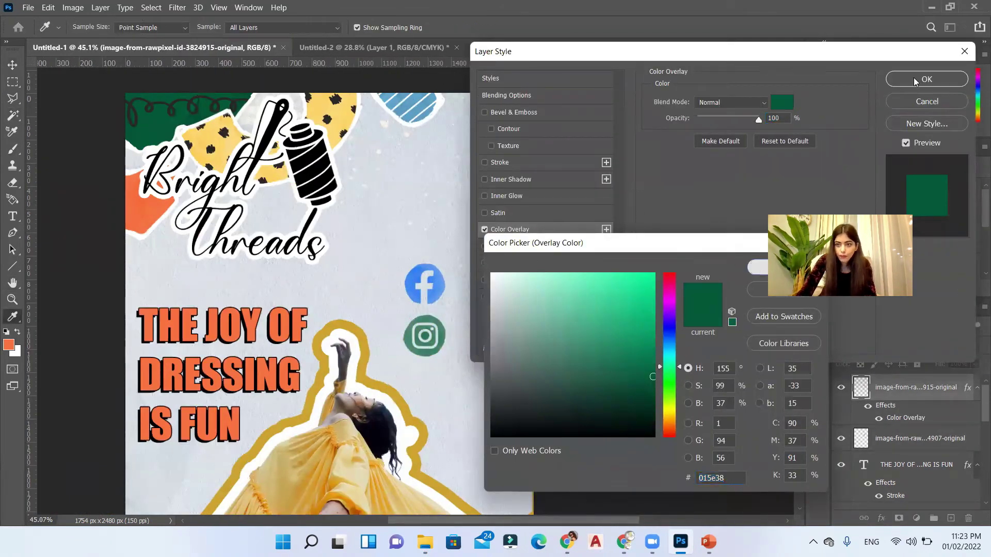
left_click(784, 265)
Apply the same green Color Overlay to the Facebook icon.
left_click(928, 78)
double_click(918, 438)
left_click(509, 229)
left_click(929, 77)
Move both icons to the left edge and shrink them to about half size.
key("v")
scroll(423, 213, "down", 1)
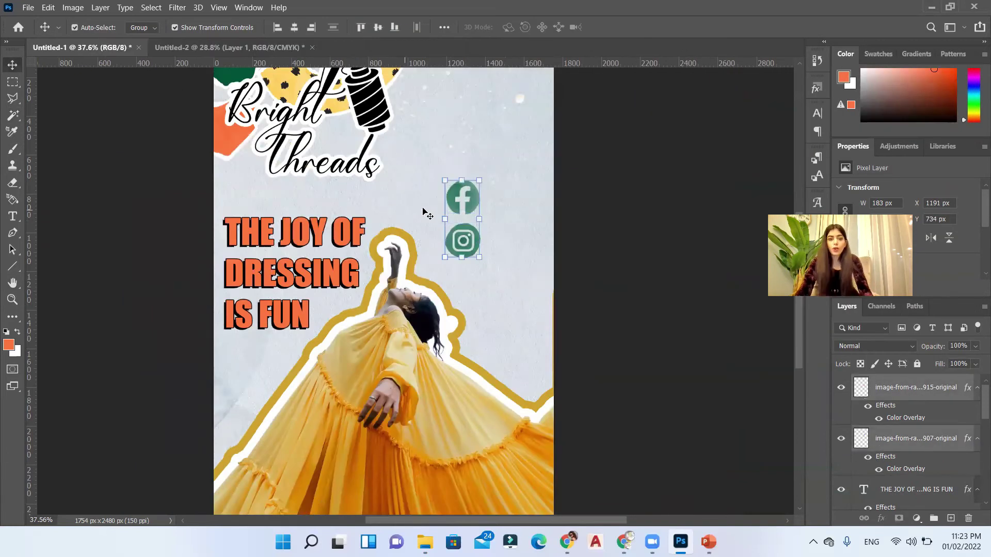
left_click_drag(473, 208, 231, 378)
left_click_drag(231, 420, 230, 386)
scroll(284, 299, "up", 3)
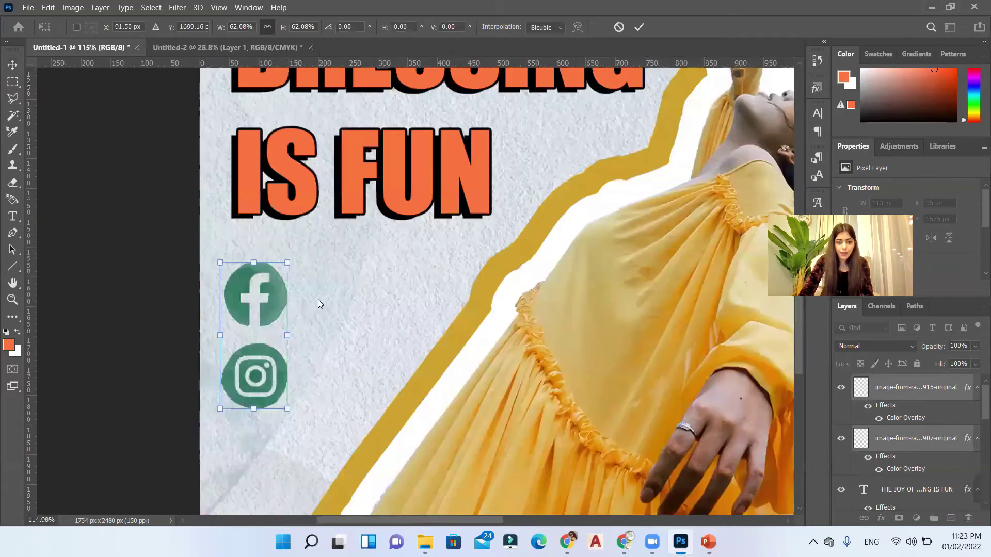
left_click(639, 27)
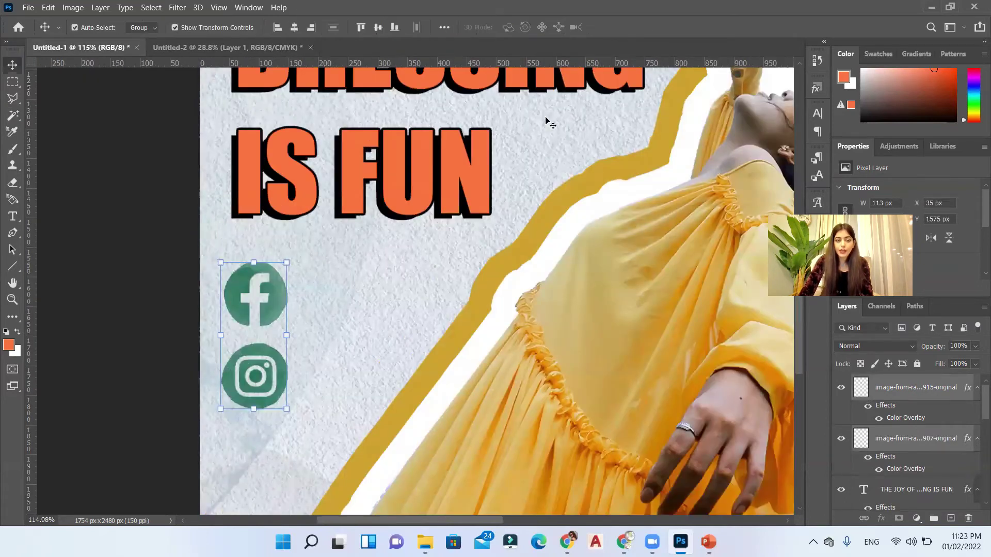
left_click(155, 276)
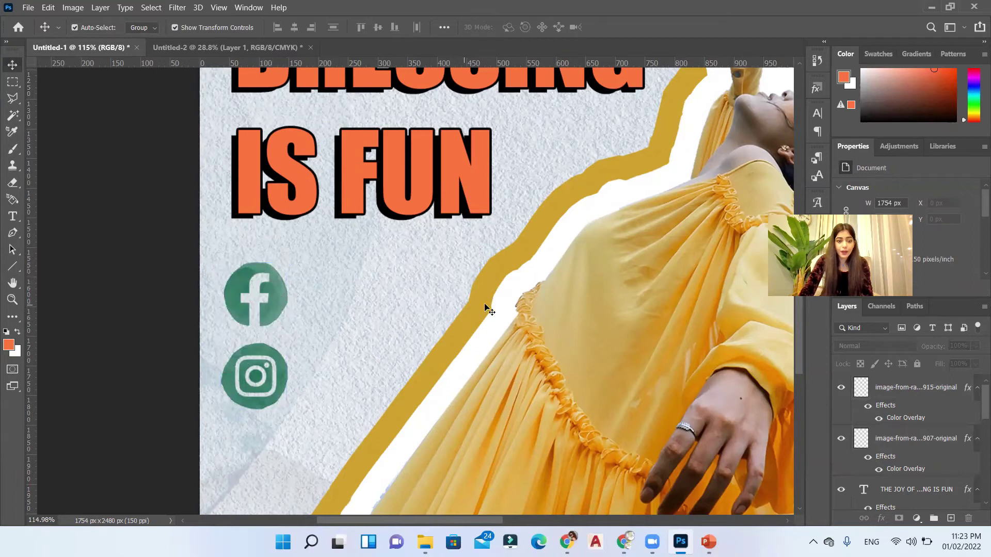
key("t")
left_click_drag(304, 272, 646, 316)
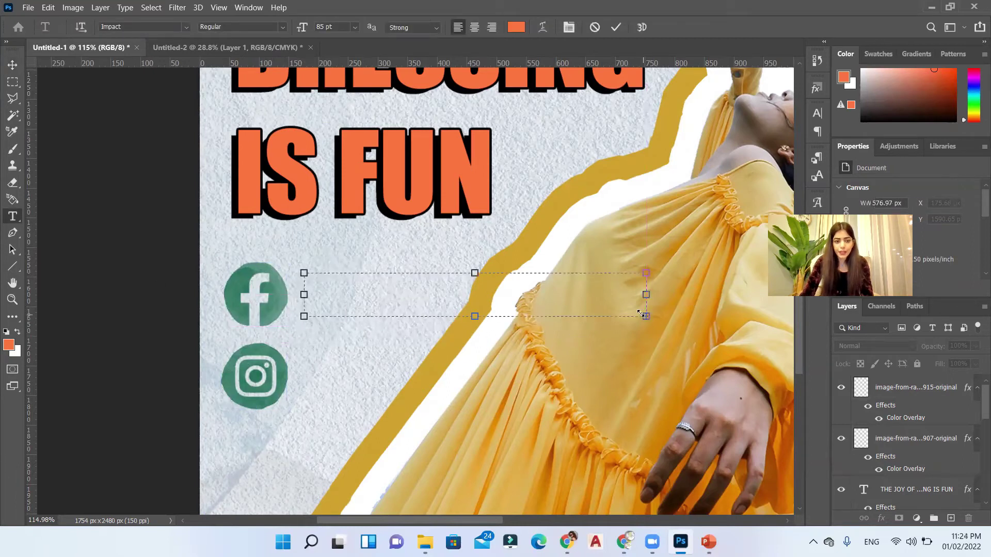
type("@")
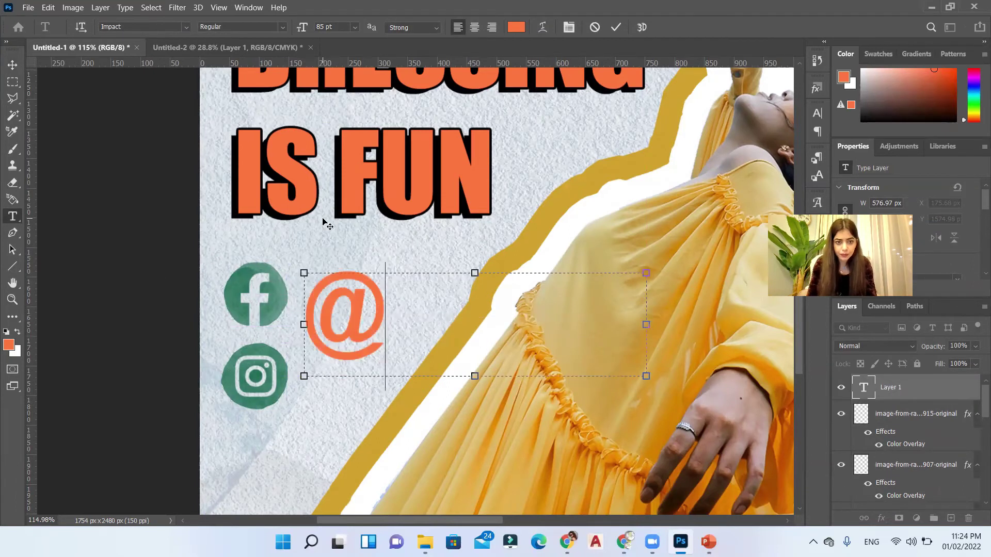
type("bright-threads")
Make the handle 14 pt green and place it beside the Instagram icon.
key("ctrl+a")
left_click(326, 27)
type("14")
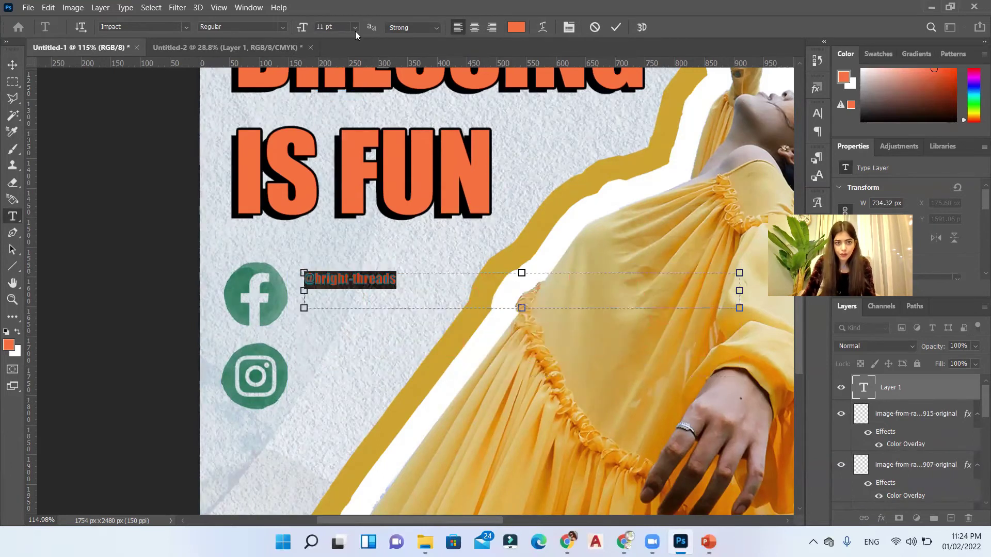
key("Return")
left_click(516, 27)
key("Return")
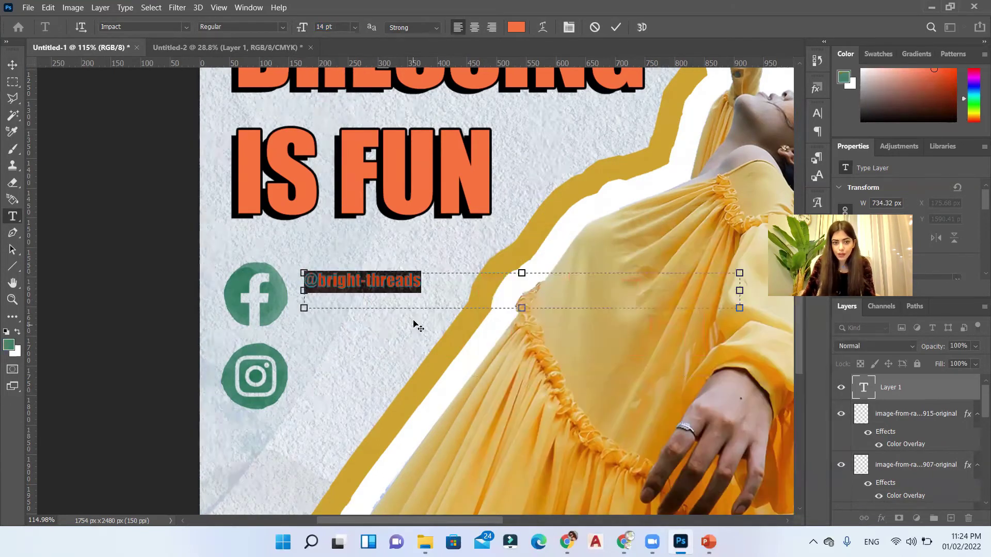
left_click_drag(411, 323, 399, 419)
key("ctrl+Return")
Place a copy beside the Facebook icon and change its text to 'bright threads'.
key("v")
left_click_drag(351, 377, 351, 305)
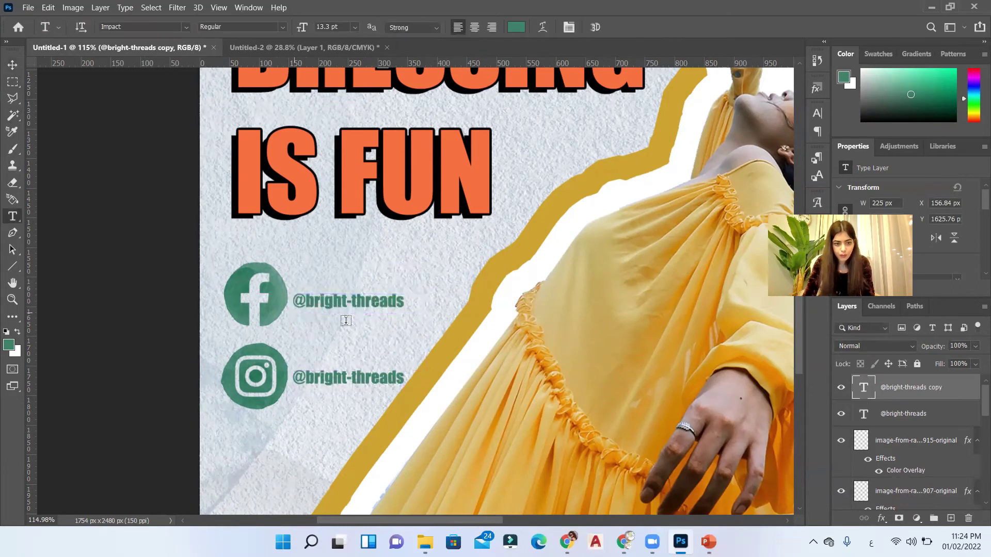
double_click(351, 305)
type("bright threads")
key("ctrl+Return")
scroll(108, 368, "down", 3)
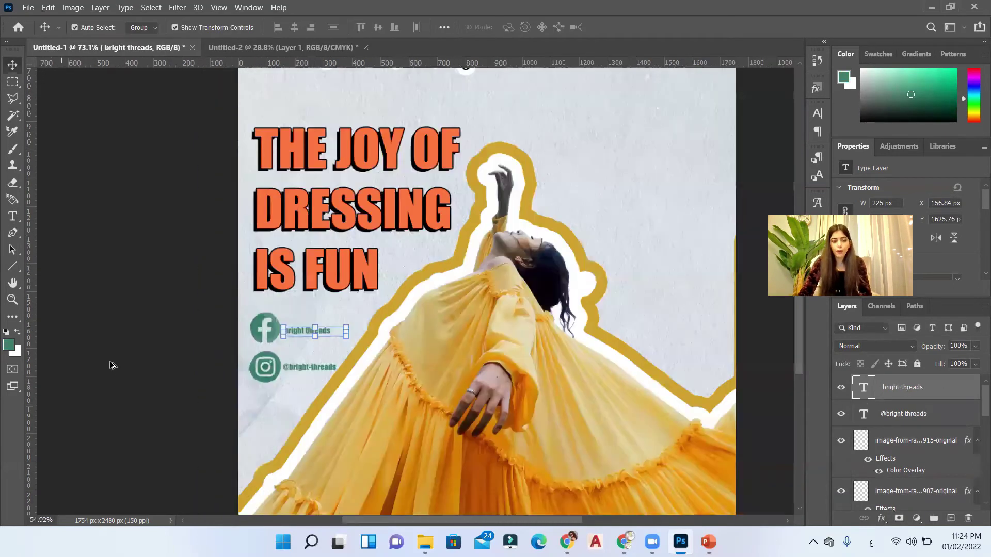
left_click(178, 335)
scroll(177, 335, "down", 4)
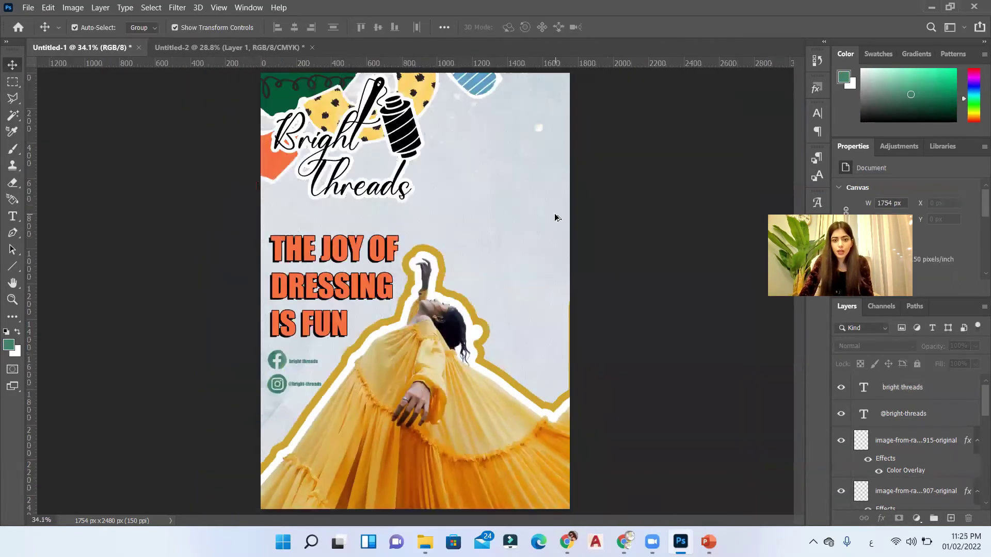
Type a vertical 'S A L E' at 72 pt in a narrow text box on the right.
key("t")
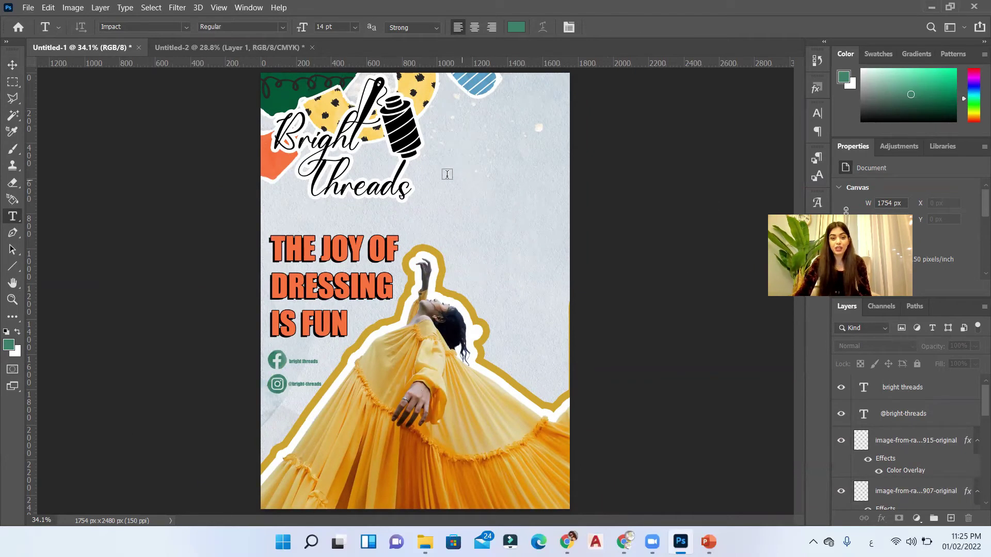
left_click_drag(442, 155, 625, 393)
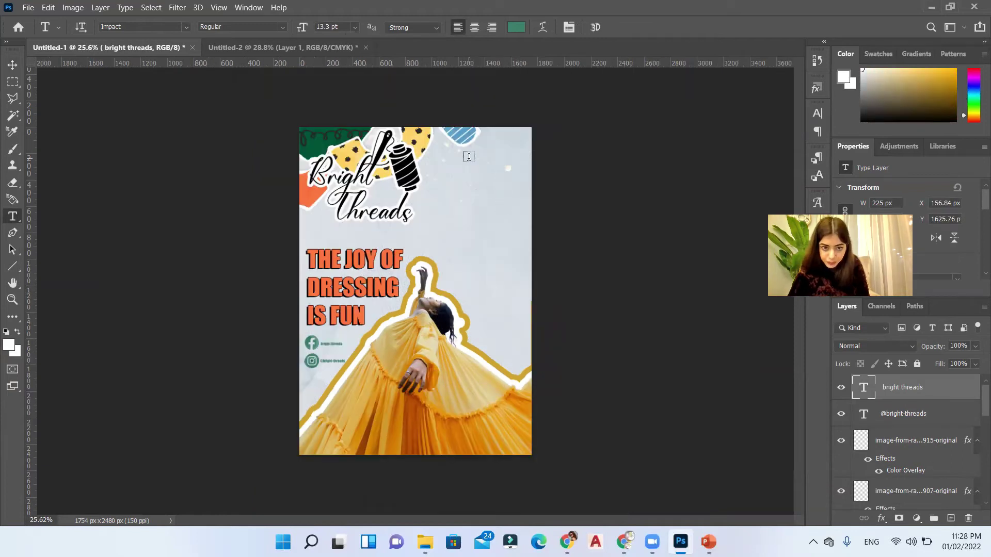
left_click_drag(468, 158, 516, 368)
key("BackSpace")
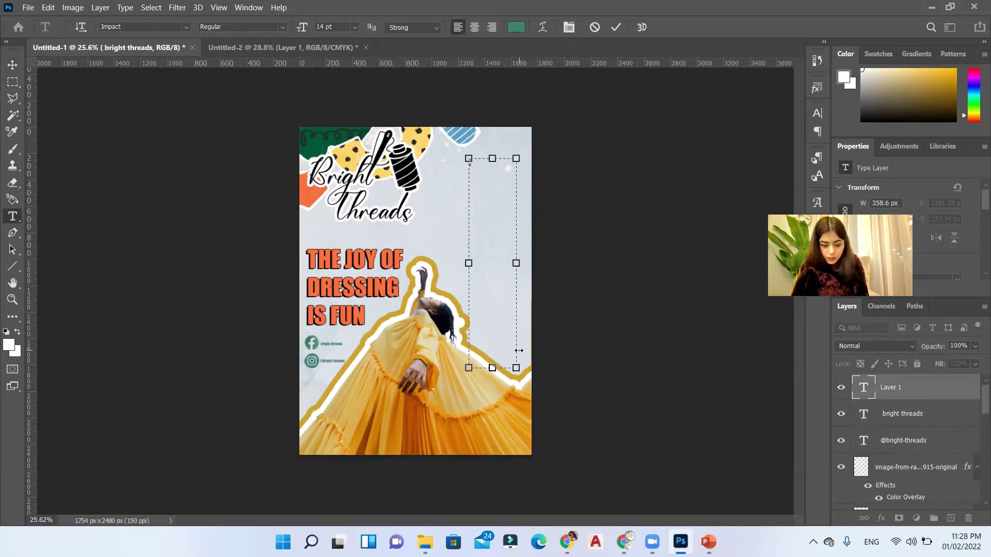
type("S A L E")
left_click(355, 27)
left_click(330, 194)
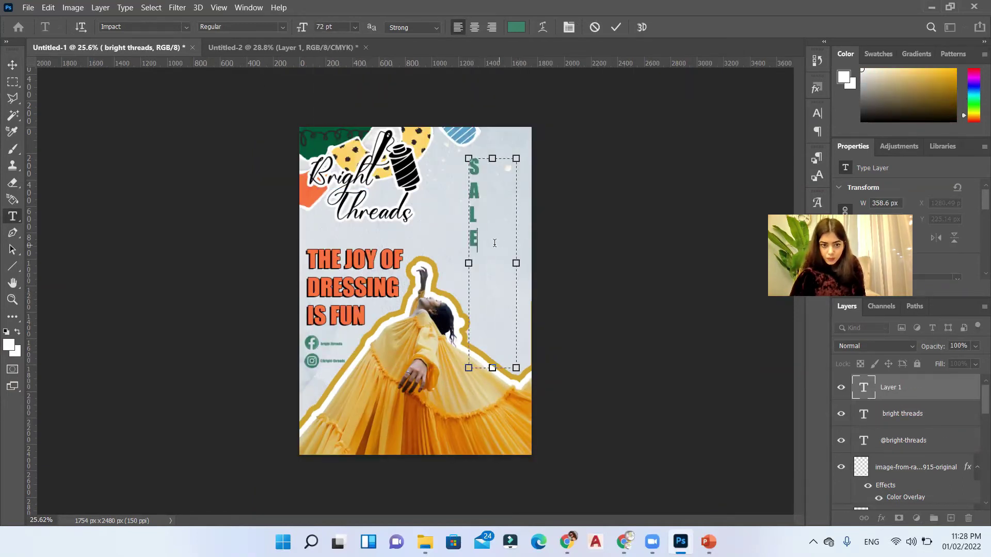
Remove the stray 50% line and make the SALE letters black.
key("Return")
type("50%")
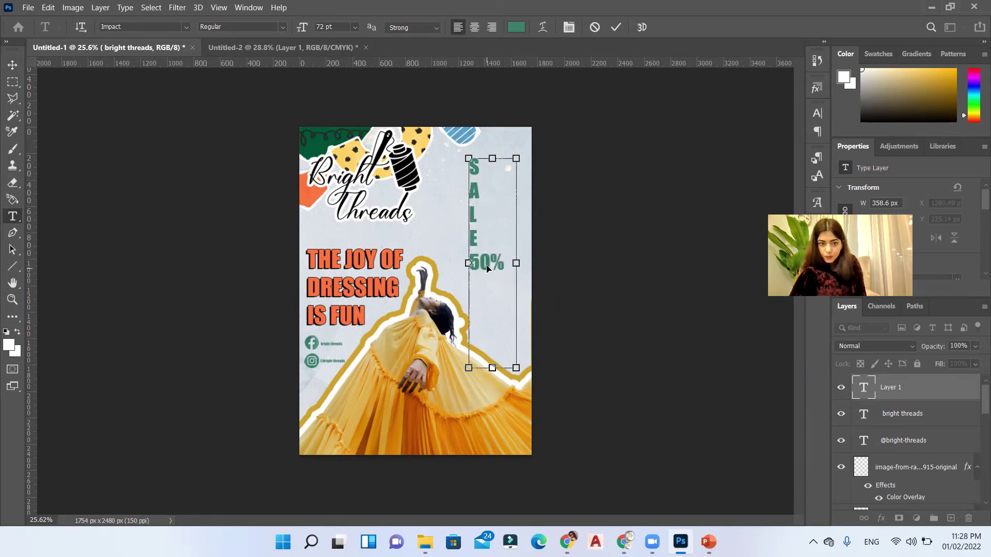
key("BackSpace")
key("BackSpace")
key("BackSpace")
key("BackSpace")
key("ctrl+a")
left_click(877, 118)
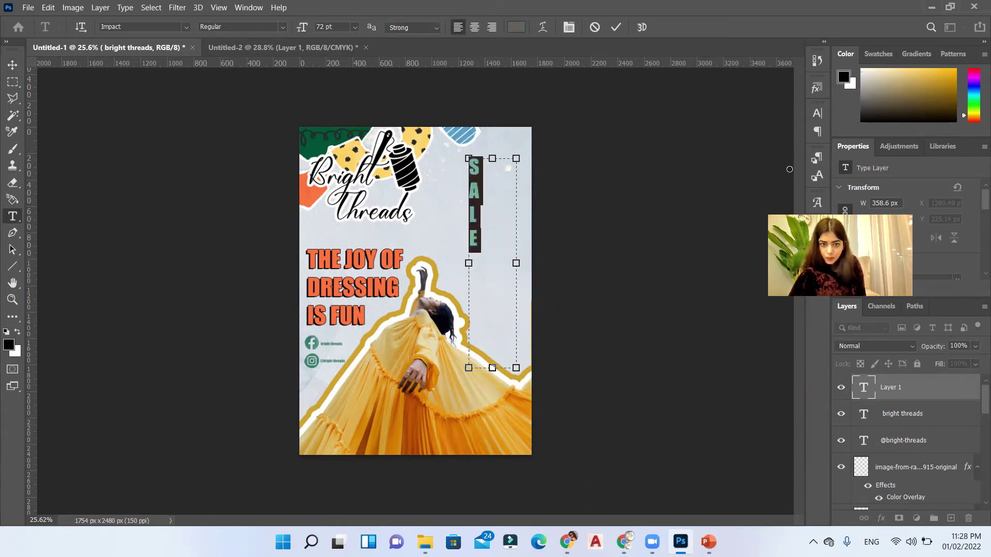
Add a white stroke outline to the SALE text.
double_click(929, 387)
left_click(537, 224)
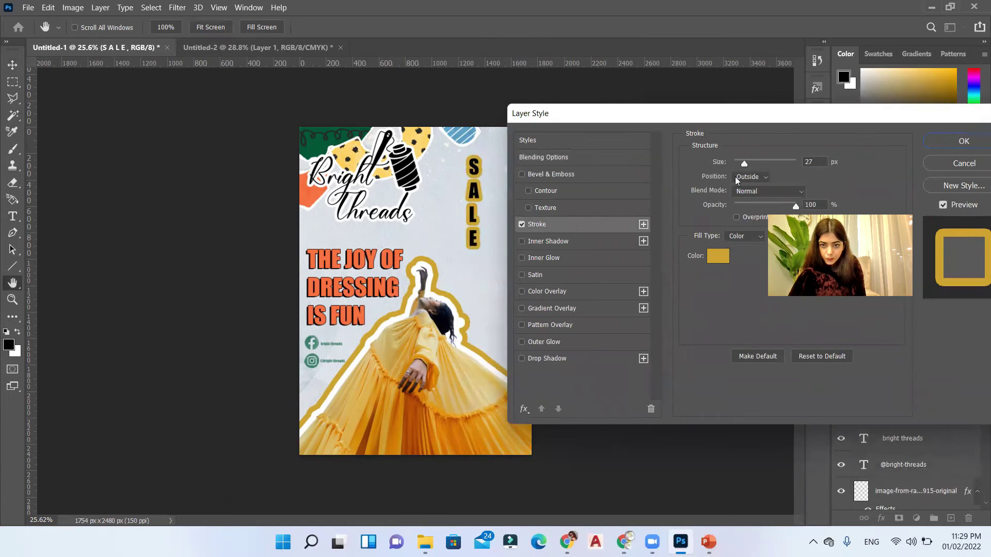
left_click(717, 256)
left_click(724, 266)
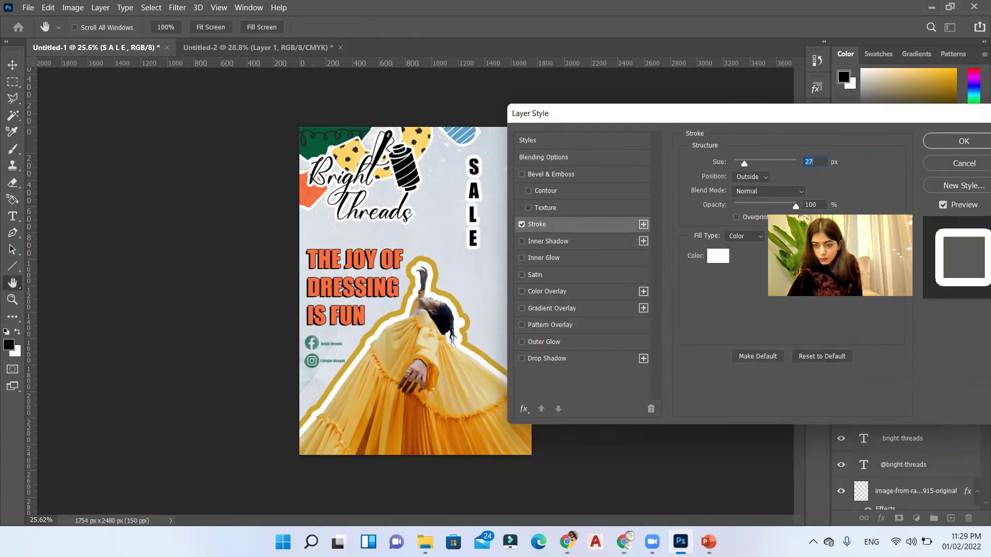
left_click(963, 141)
Enlarge SALE to about twice its size and move it down the right side.
key("ctrl+t")
left_click_drag(513, 270, 575, 489)
left_click_drag(516, 310, 480, 320)
key("Return")
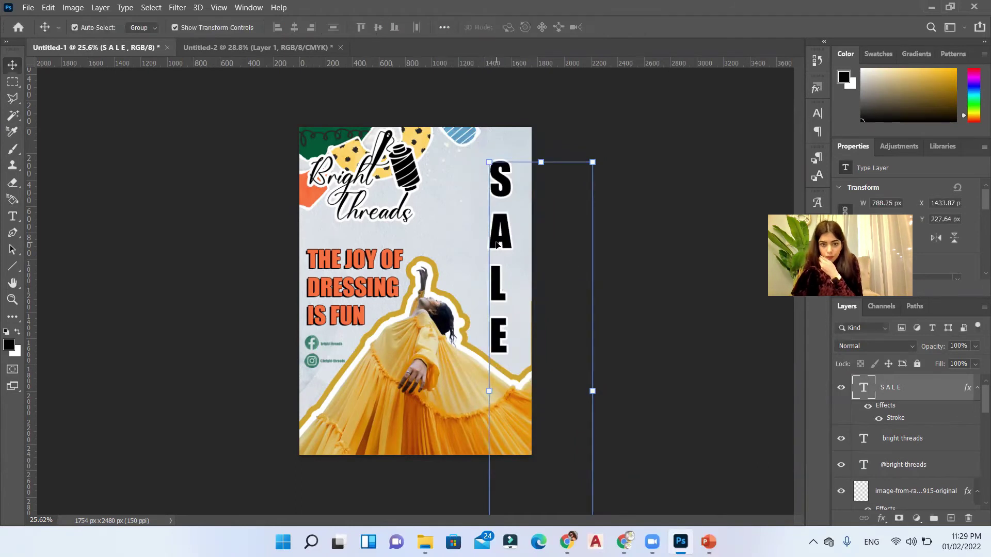
Type '50%' into the copied SALE text layer and commit the edit.
key("ctrl+minus")
double_click(527, 242)
left_click_drag(476, 374, 475, 336)
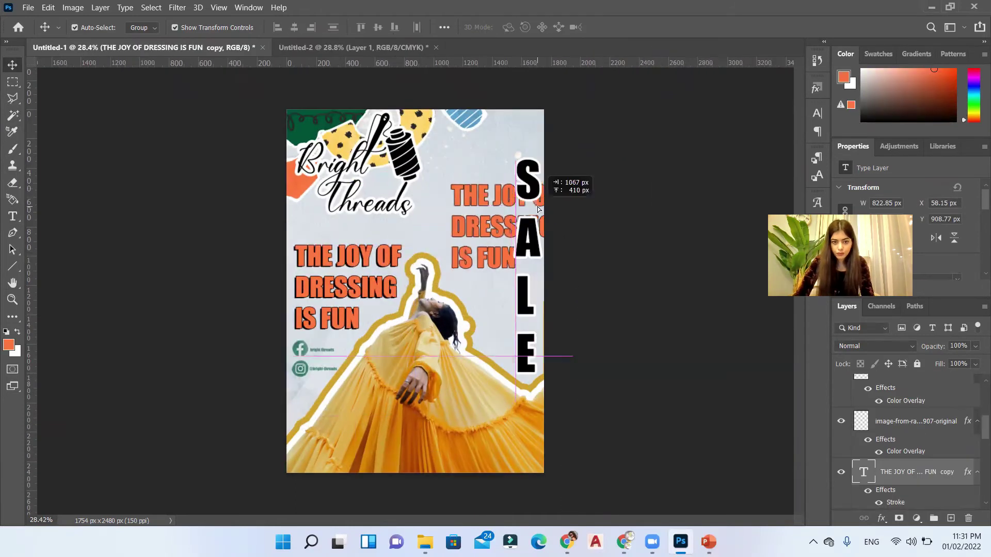
type("50%")
key("ctrl+Return")
key("v")
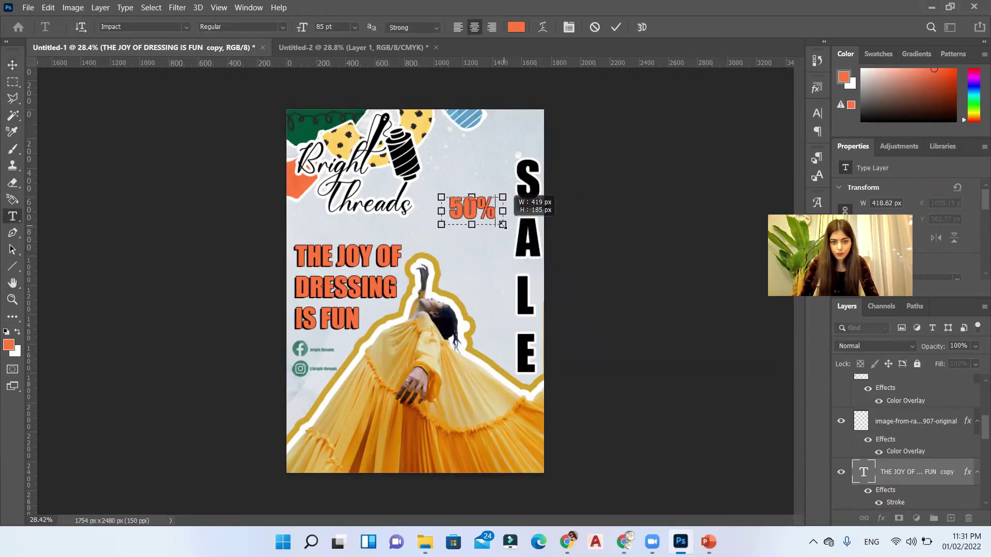
Resize the orange 50% label and position it beside the top of the vertical SALE.
left_click_drag(500, 229, 544, 242)
scroll(509, 232, "up", 3)
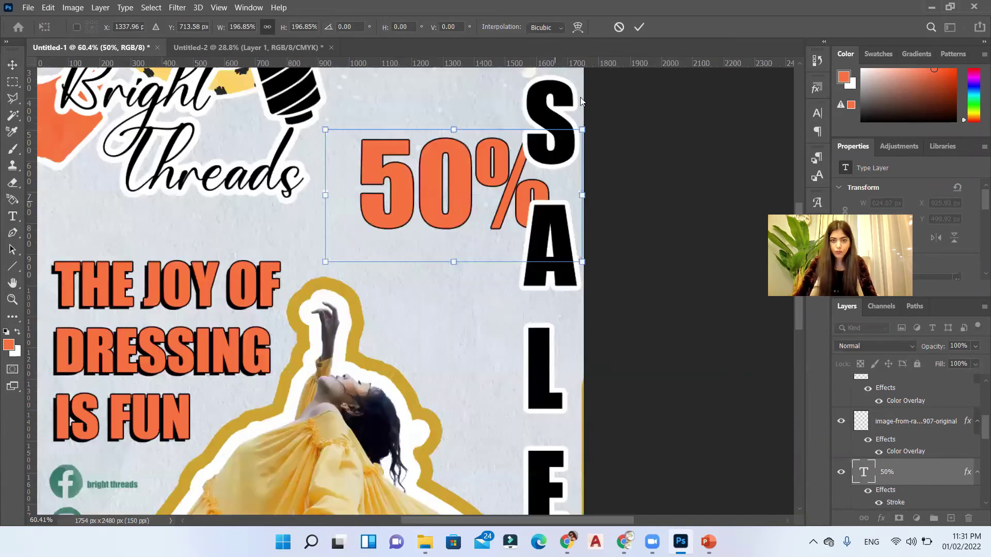
key("Return")
left_click(568, 180)
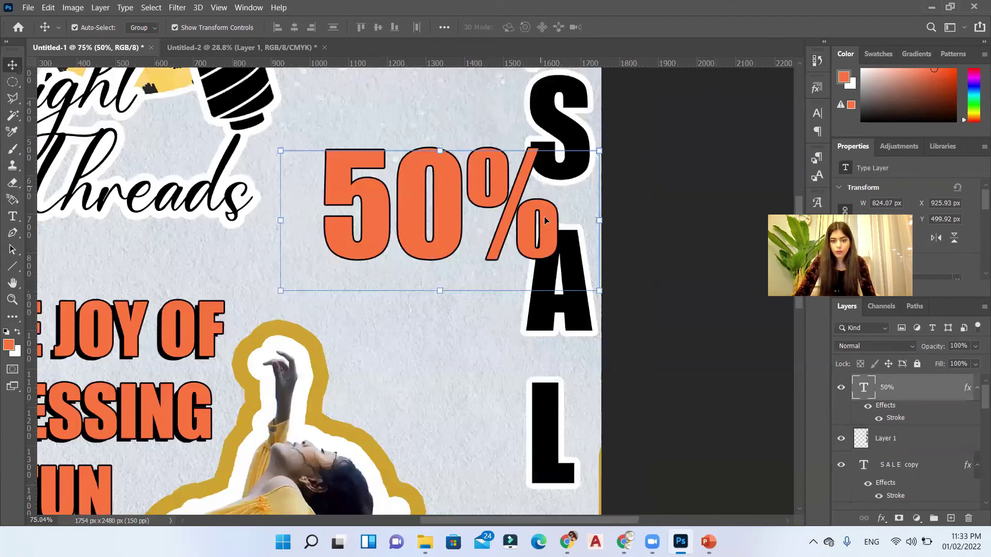
left_click_drag(544, 215, 546, 221)
scroll(520, 181, "down", 5)
left_click_drag(541, 172, 537, 181)
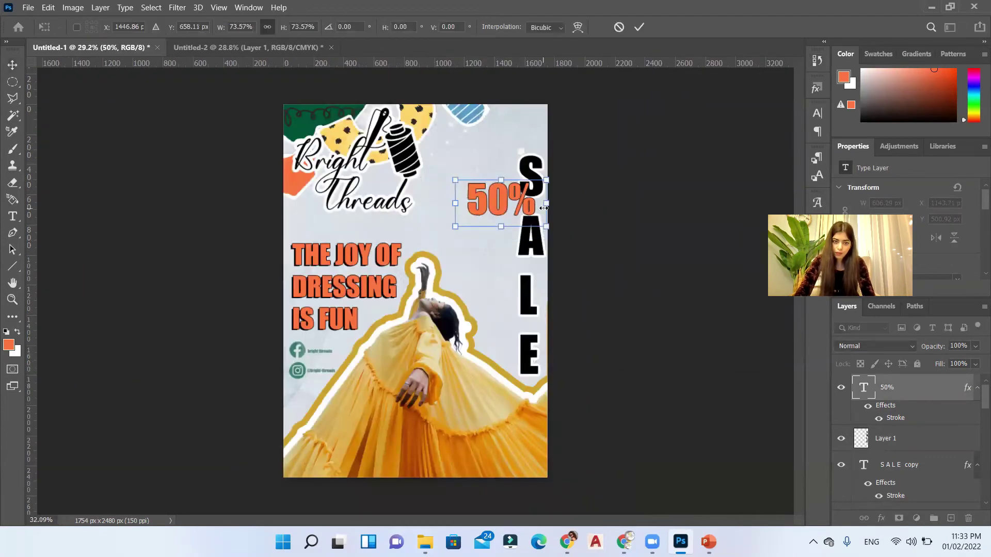
scroll(574, 141, "up", 5)
left_click_drag(574, 141, 540, 158)
left_click_drag(516, 192, 543, 203)
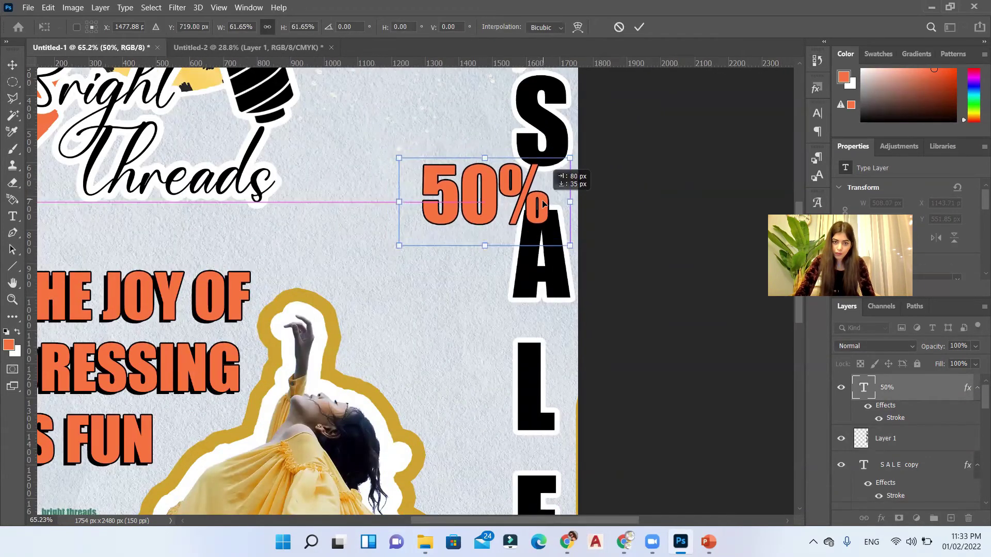
left_click_drag(543, 205, 543, 205)
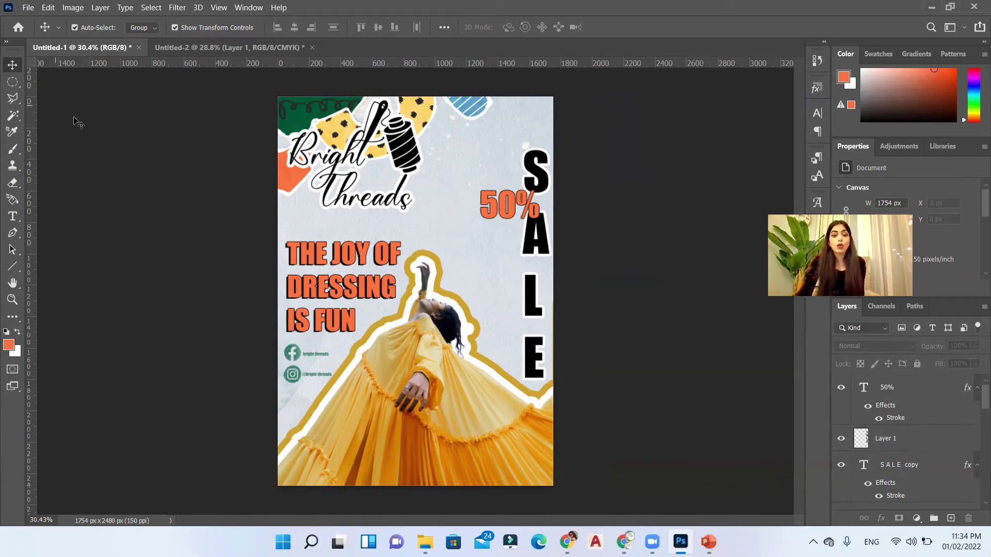
Create a new document of 1080 × 1920 pixels.
left_click(28, 8)
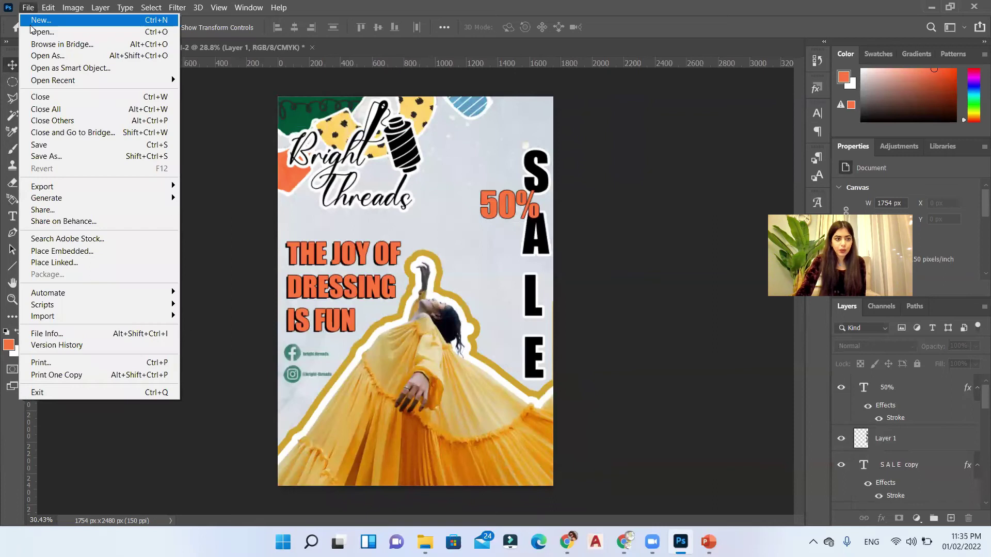
left_click(30, 25)
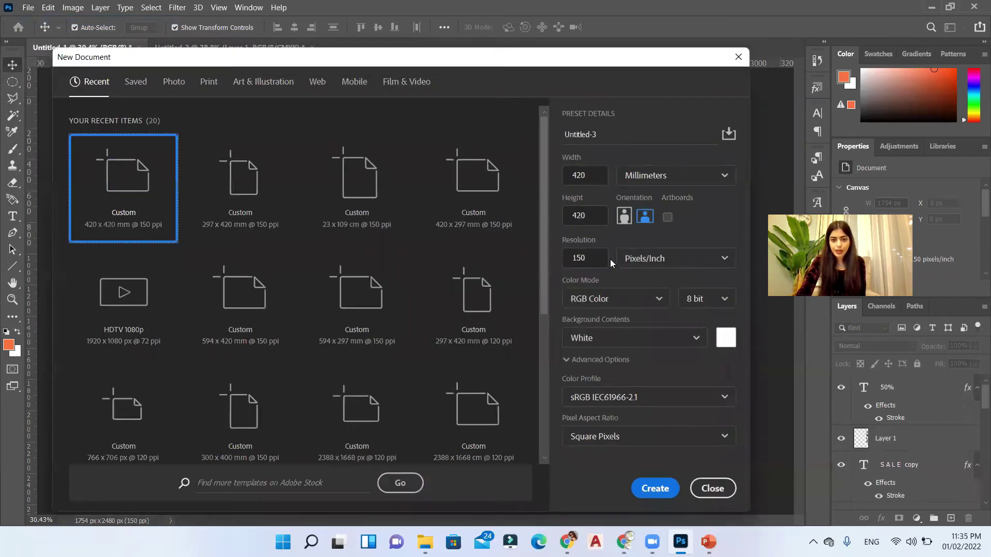
left_click(649, 176)
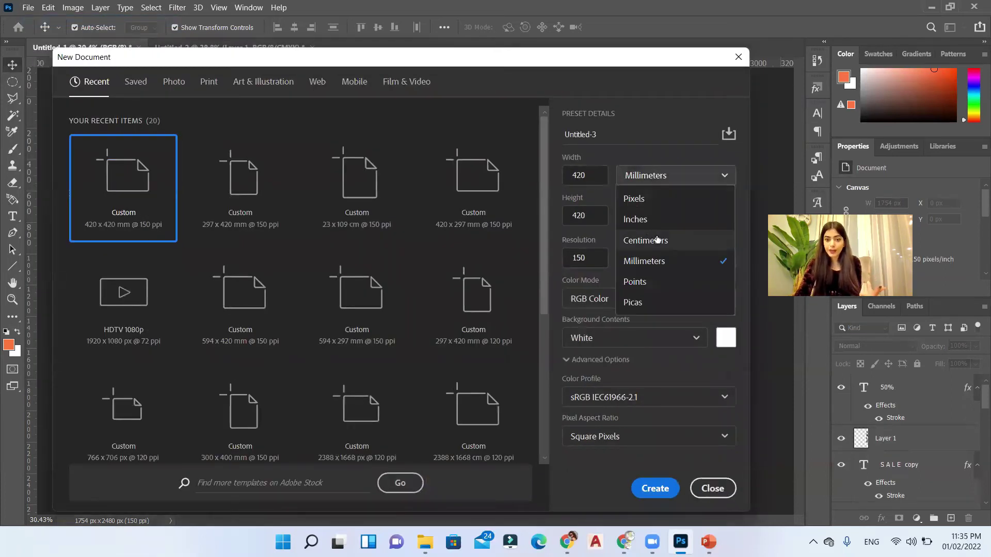
left_click(652, 207)
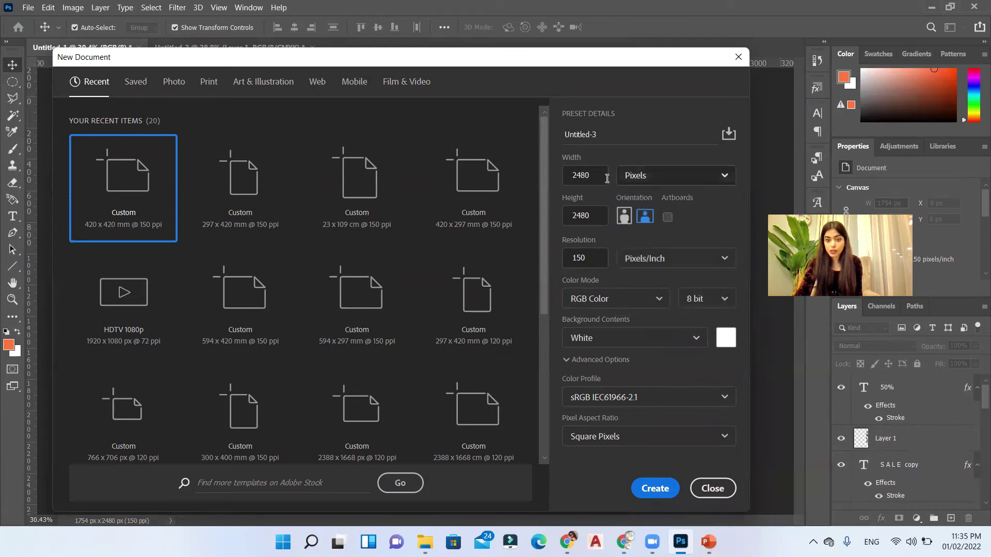
double_click(584, 175)
type("1080")
double_click(594, 216)
key("BackSpace")
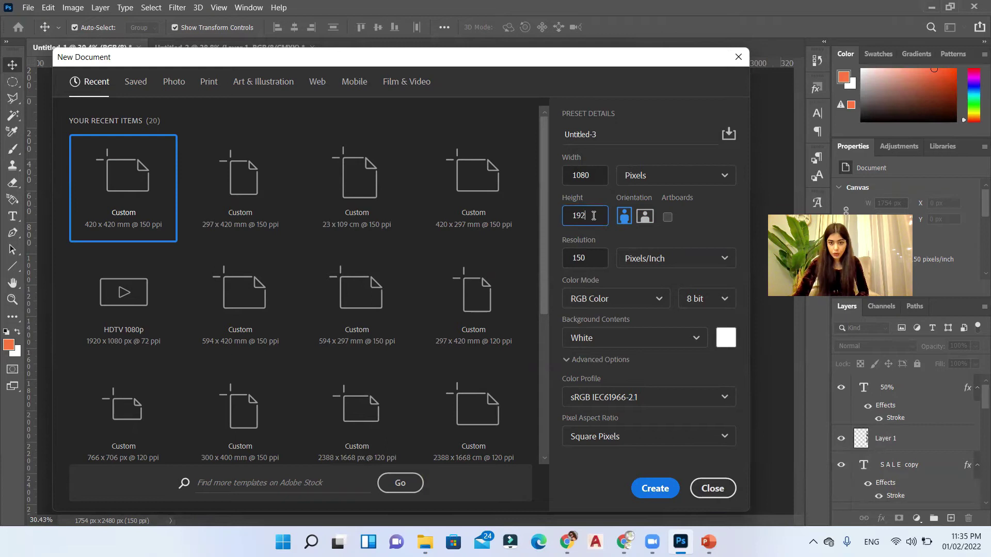
type("1920")
left_click(655, 488)
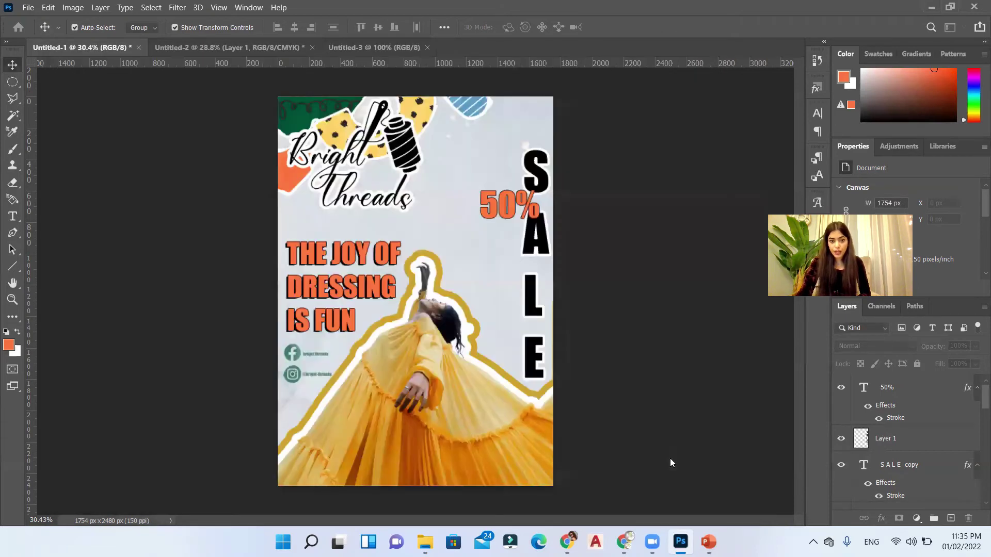
Switch through the document tabs back to the sale poster.
left_click(266, 47)
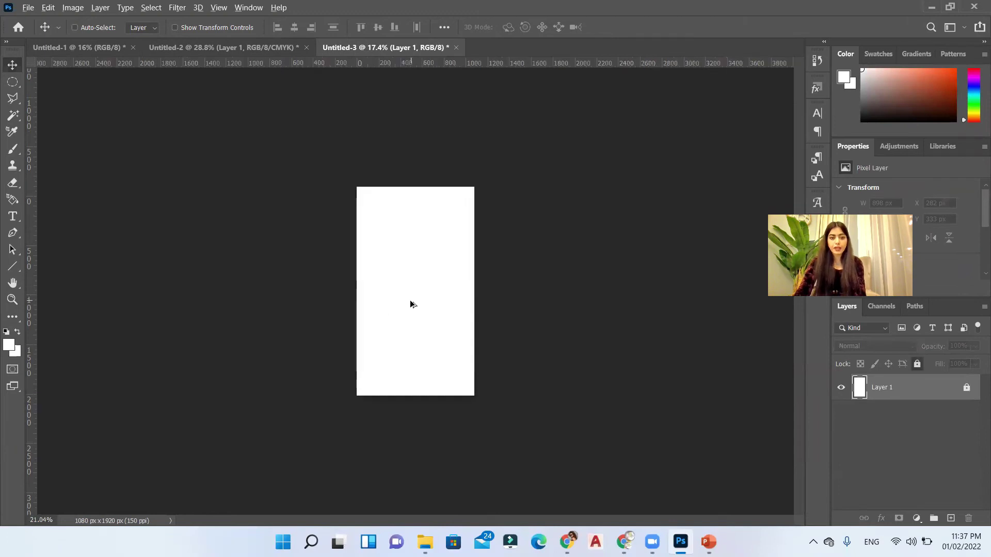
scroll(411, 305, "up", 3)
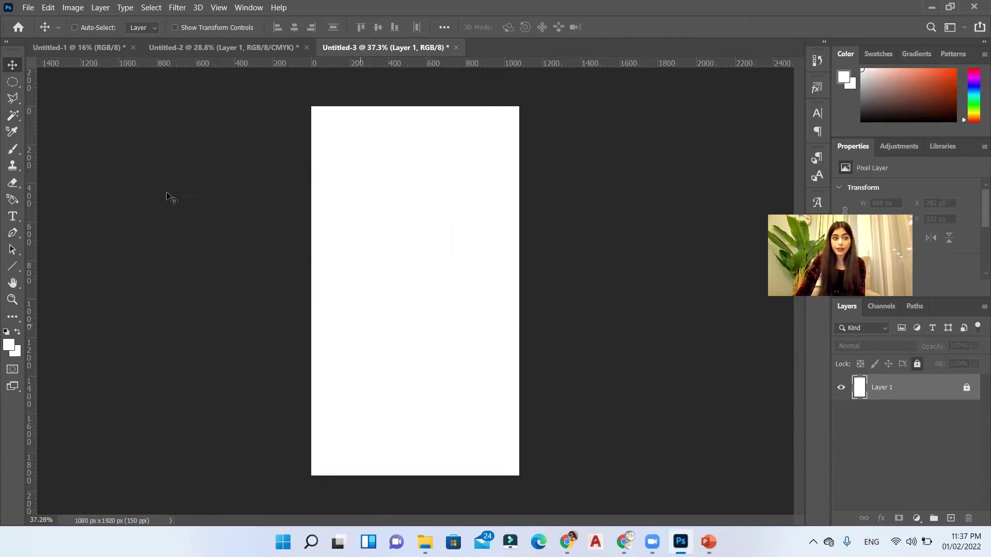
left_click(77, 47)
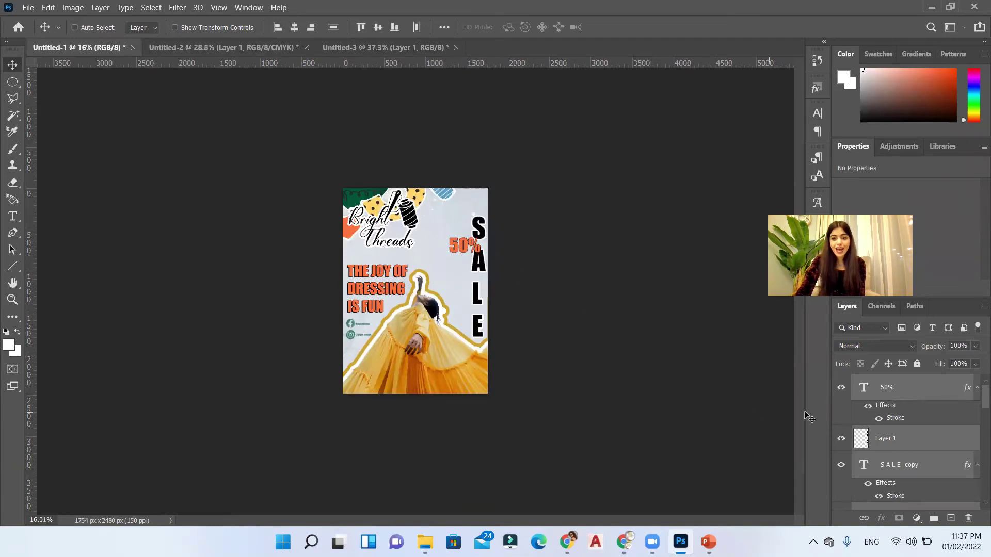
Select all the poster layers and drag them into the 1080 × 1920 story document.
left_click(896, 398)
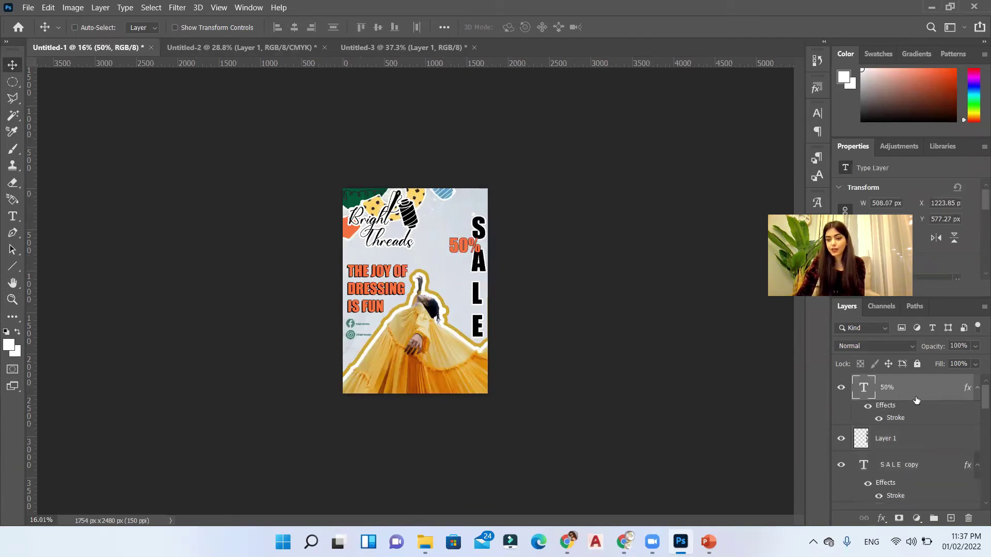
scroll(916, 401, "down", 5)
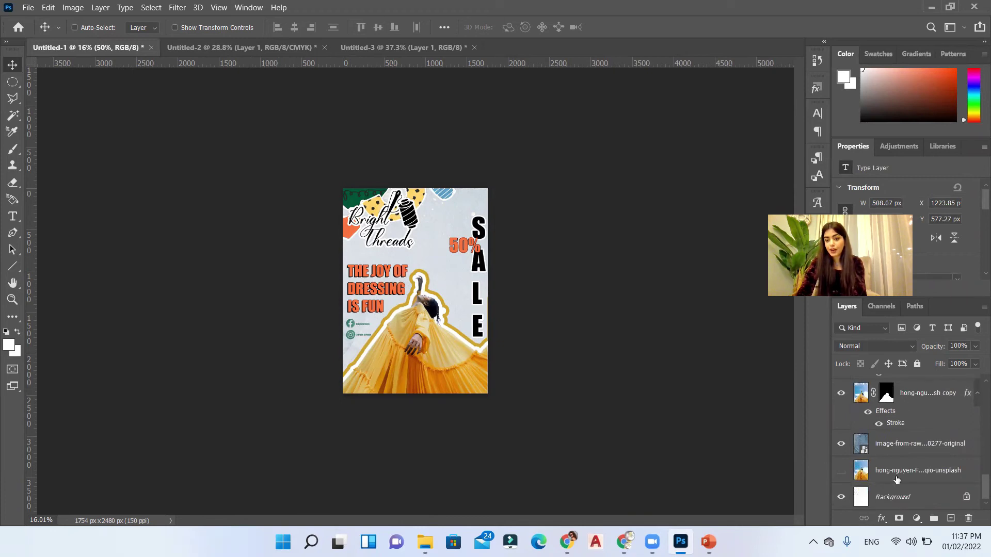
left_click(915, 470, "shift")
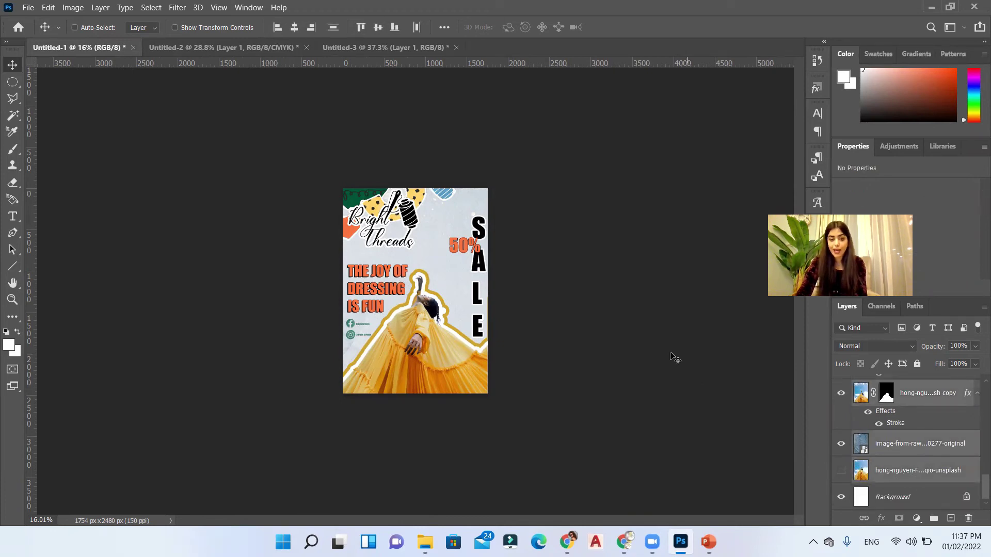
left_click_drag(456, 225, 421, 260)
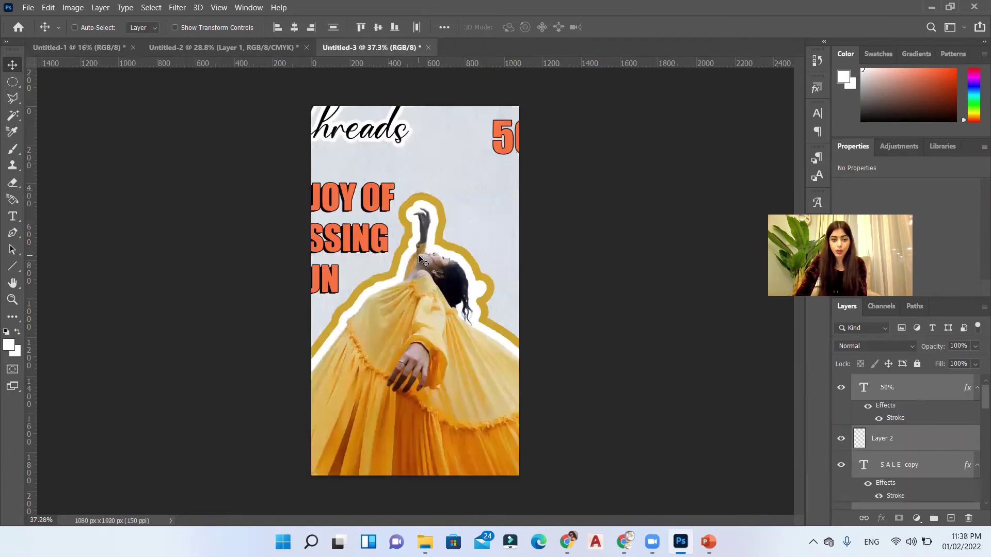
Scale the pasted artwork to about 60% to fit the story width and move it down.
key("ctrl+t")
key("ctrl+minus")
key("ctrl+minus")
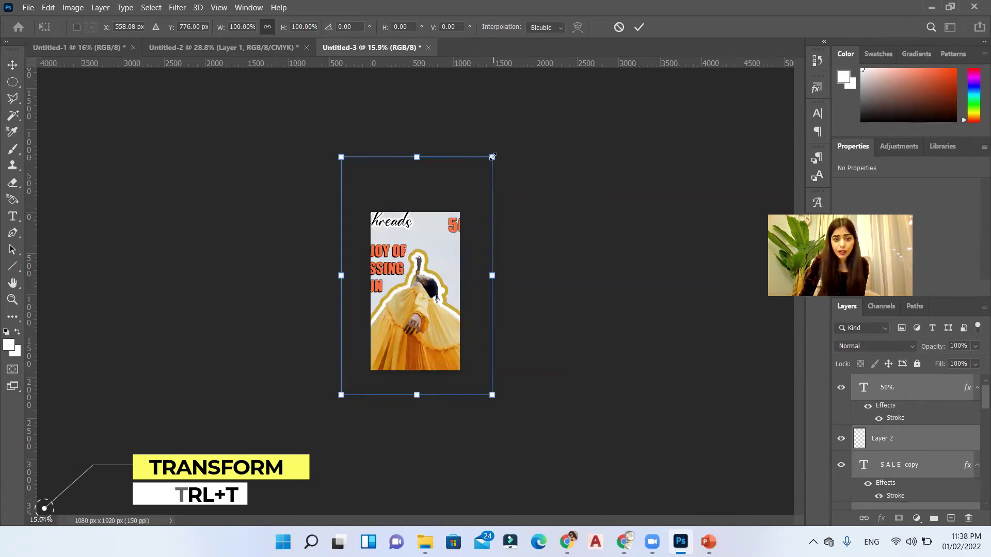
left_click_drag(494, 159, 464, 202)
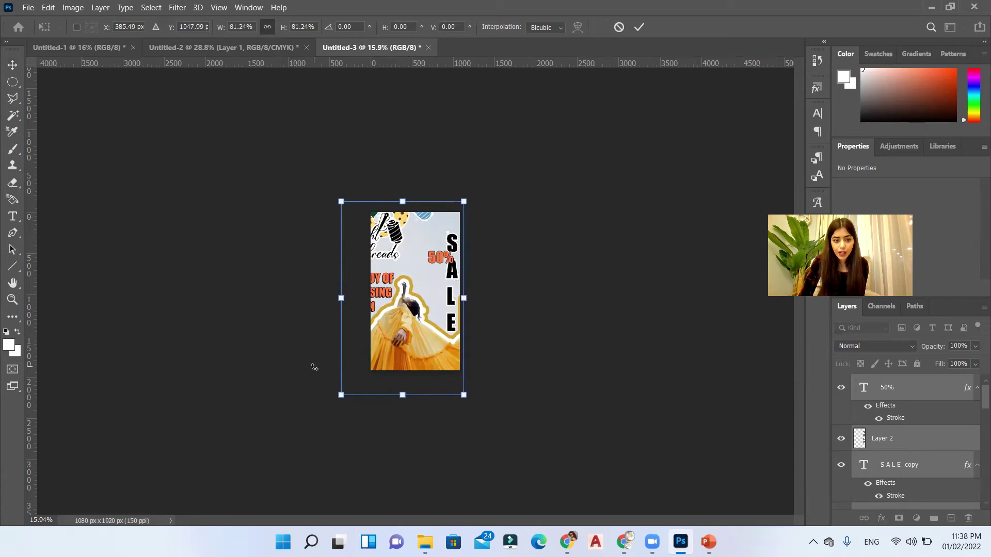
left_click_drag(341, 396, 364, 369)
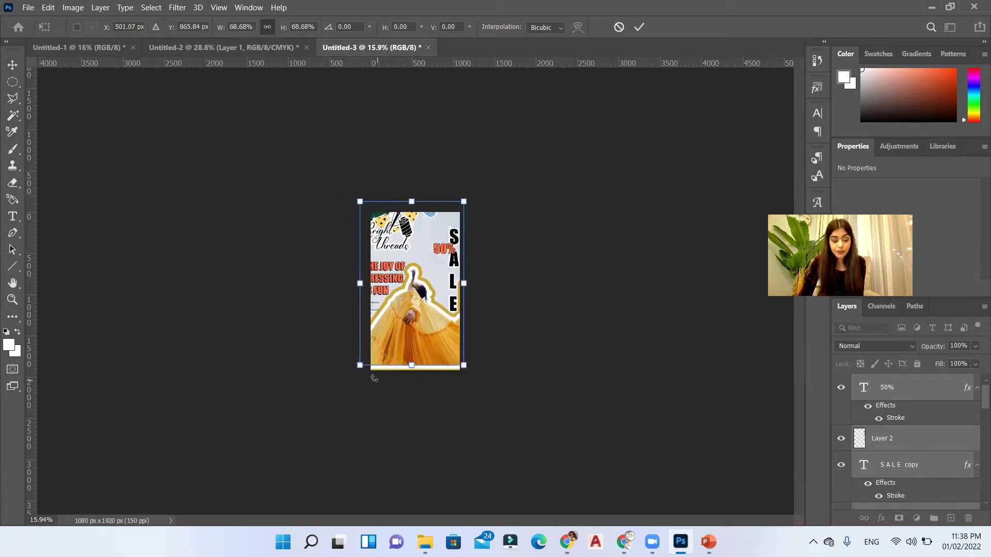
key("ctrl+plus")
key("ctrl+plus")
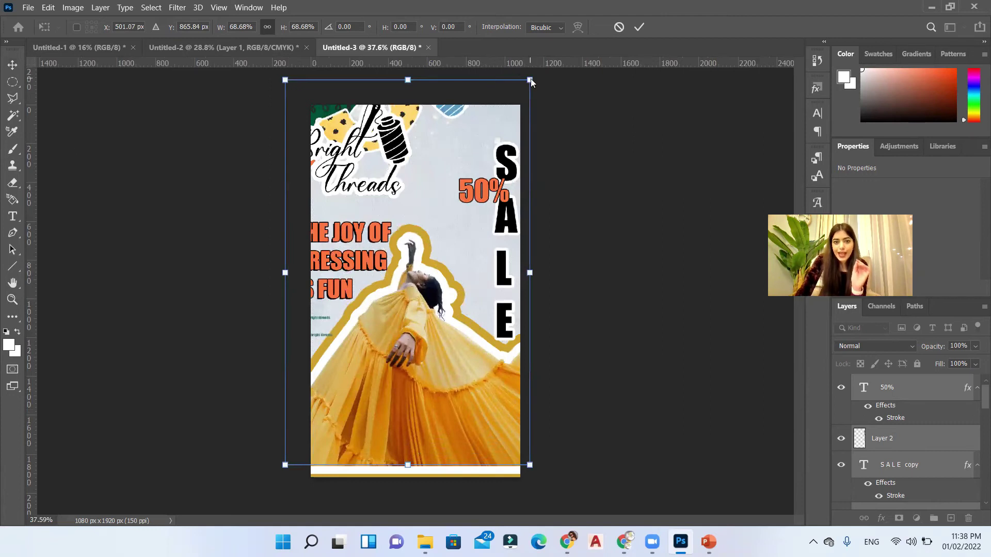
mouse_move(533, 76)
left_mouse_down()
mouse_move(518, 101)
mouse_move(543, 88)
left_mouse_up()
left_click_drag(284, 461, 319, 432)
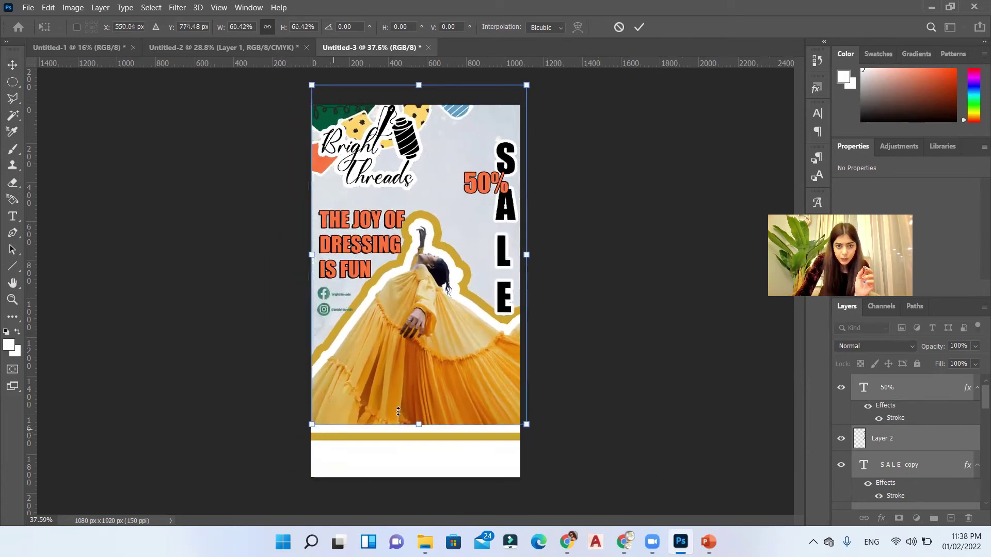
left_click_drag(423, 360, 436, 382)
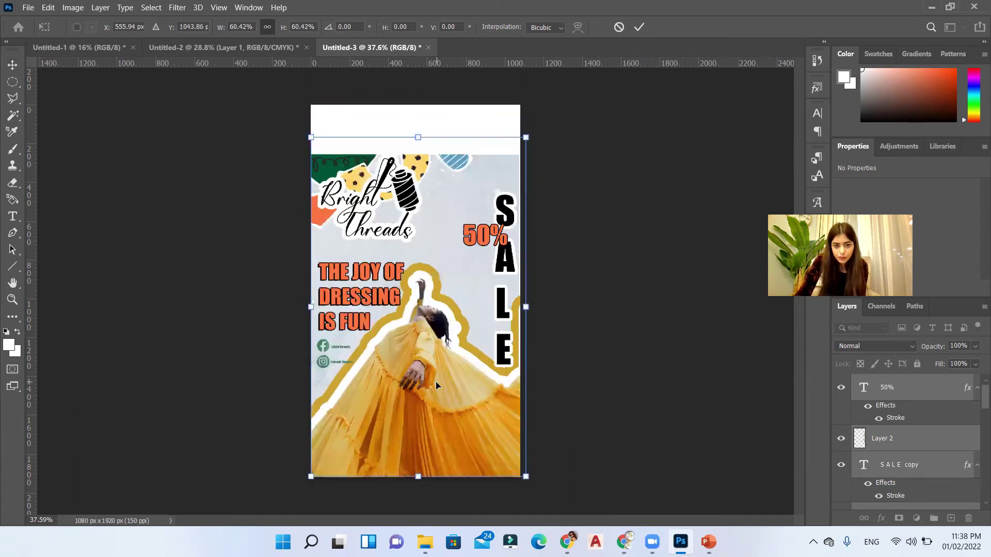
left_click(640, 28)
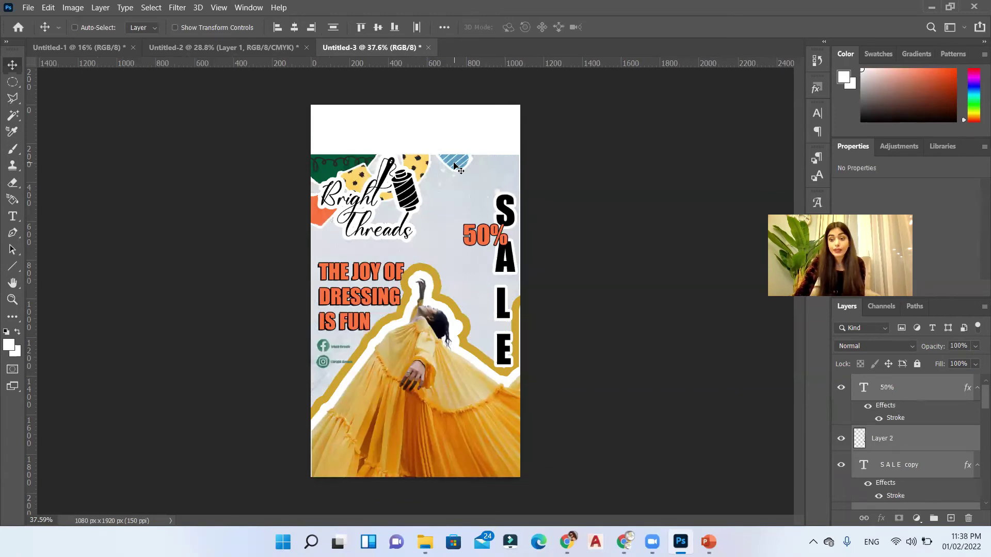
Shift the background texture and Bright Threads logo upward, and delete Layer 2.
left_click_drag(457, 168, 458, 121, "ctrl")
key("Up")
key("Up")
key("Up")
key("Up")
key("Up")
key("Up")
key("Up")
key("Up")
key("Up")
key("Up")
key("Up")
key("Up")
key("Up")
key("Up")
key("Up")
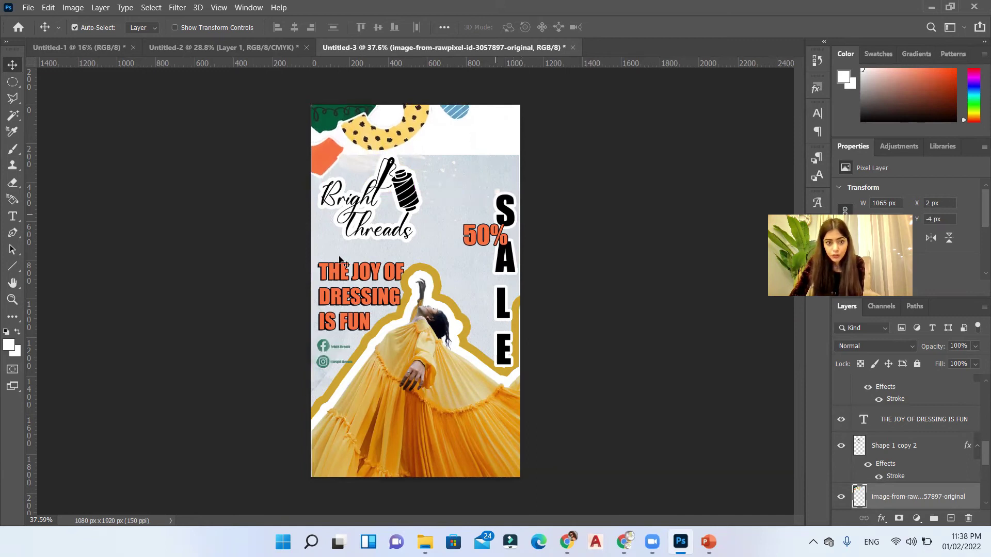
key("Left")
key("Left")
key("Left")
left_click_drag(408, 199, 408, 150)
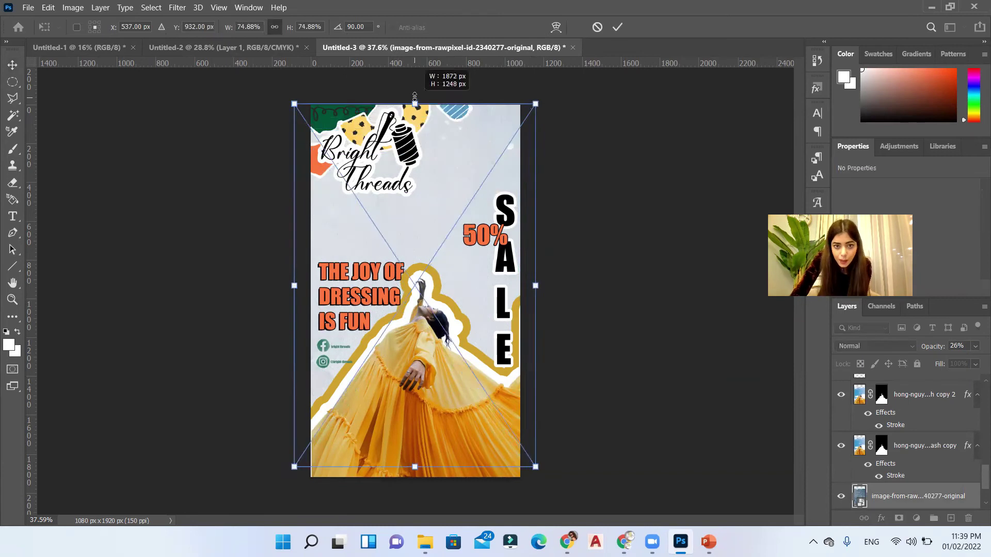
left_click(913, 448)
key("Delete")
Enlarge the 50% and SALE lettering and the social icons on the story layout.
left_click(908, 387, "shift")
key("ctrl+t")
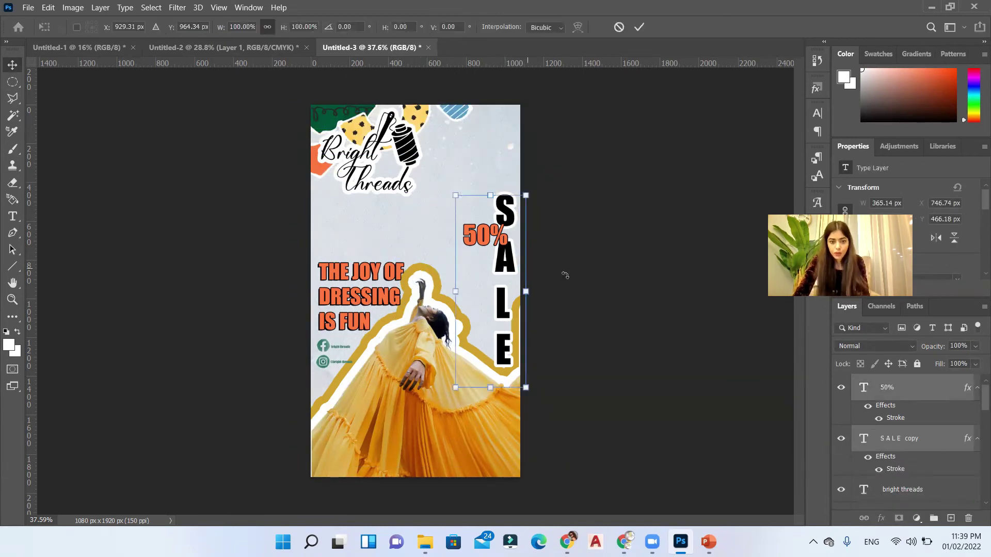
left_click_drag(455, 190, 426, 112)
left_click(639, 28)
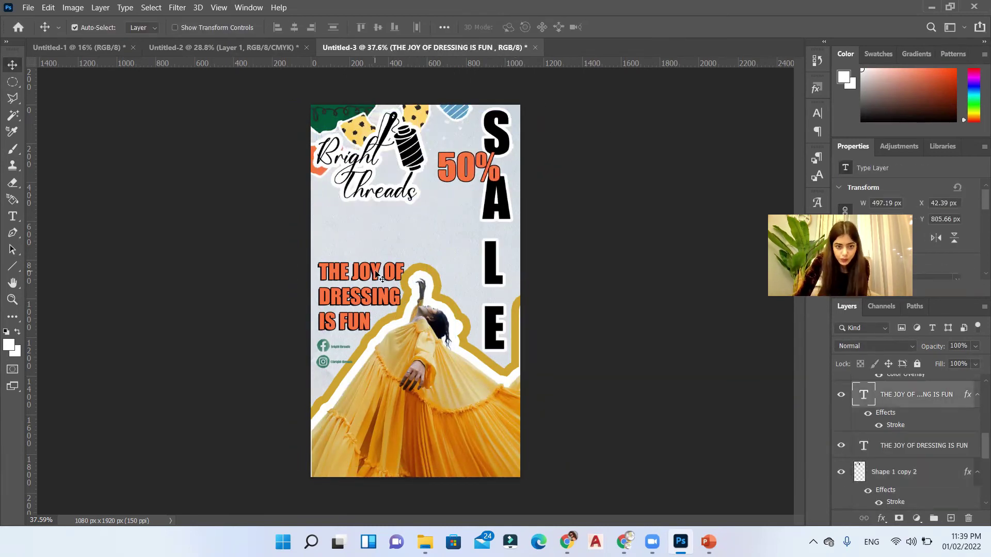
left_click(639, 27)
key("ctrl+plus")
key("ctrl+t")
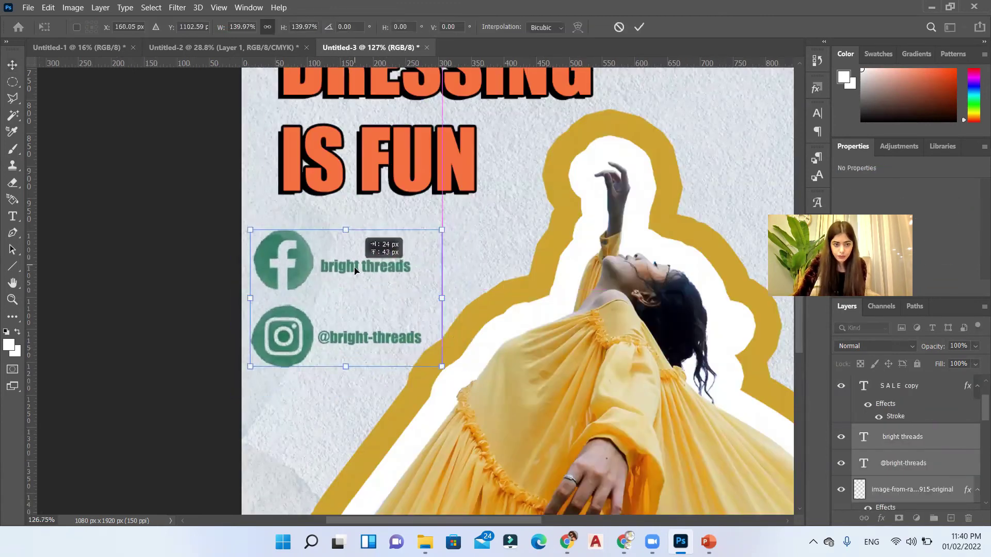
key("Return")
key("ctrl+0")
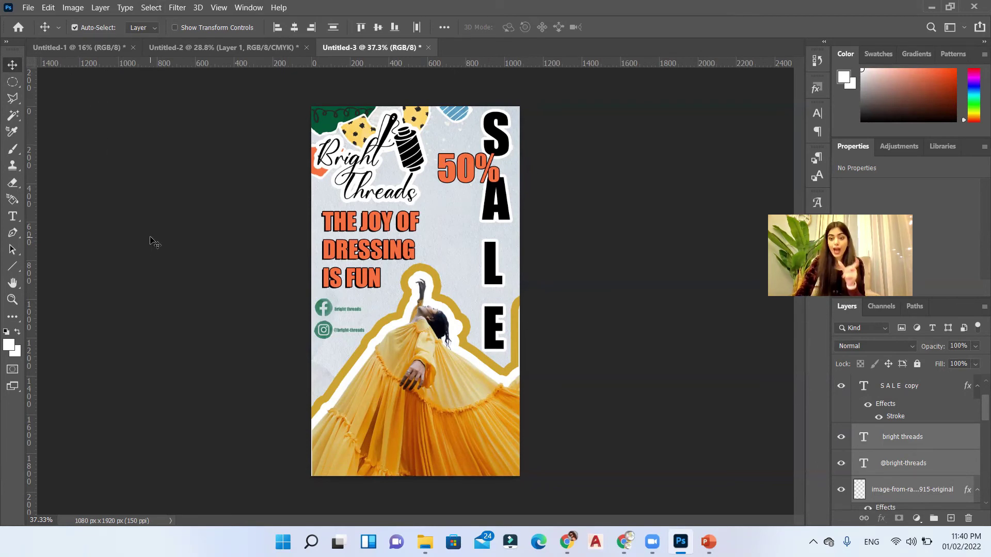
Create a new 1080 × 1080 px square document.
left_click(28, 8)
left_click(41, 20)
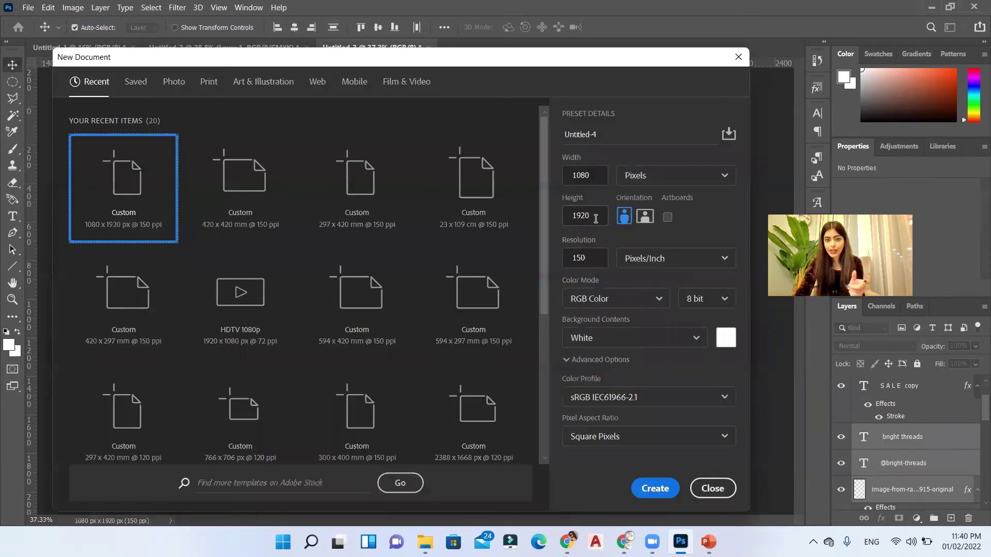
double_click(597, 216)
type("1080")
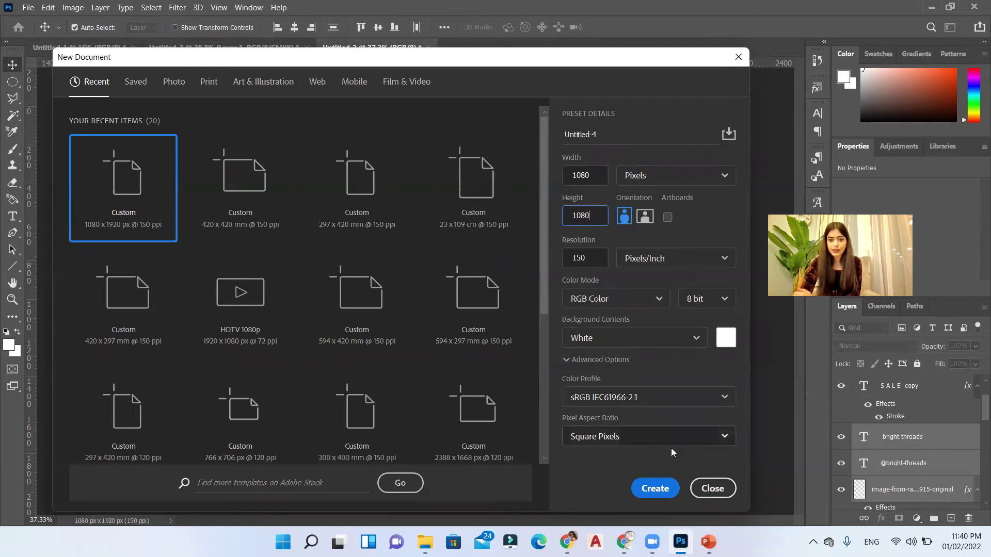
key("Return")
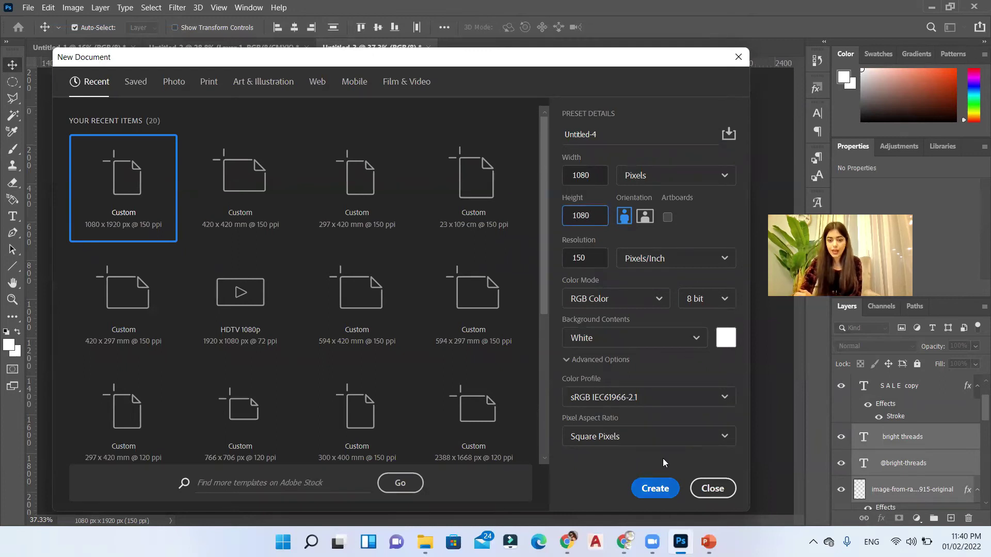
Copy the poster layers into the square document and scale them to about 39%.
key("ctrl+Tab")
left_click_drag(465, 217, 447, 231)
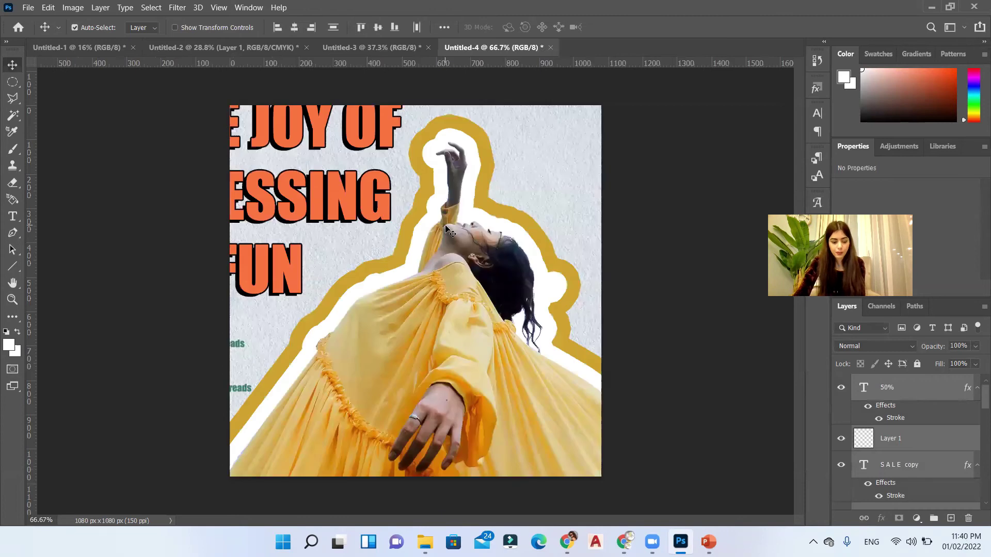
key("ctrl+t")
key("ctrl+0")
left_click_drag(422, 410, 422, 344)
left_click_drag(423, 141, 423, 241)
key("ctrl+0")
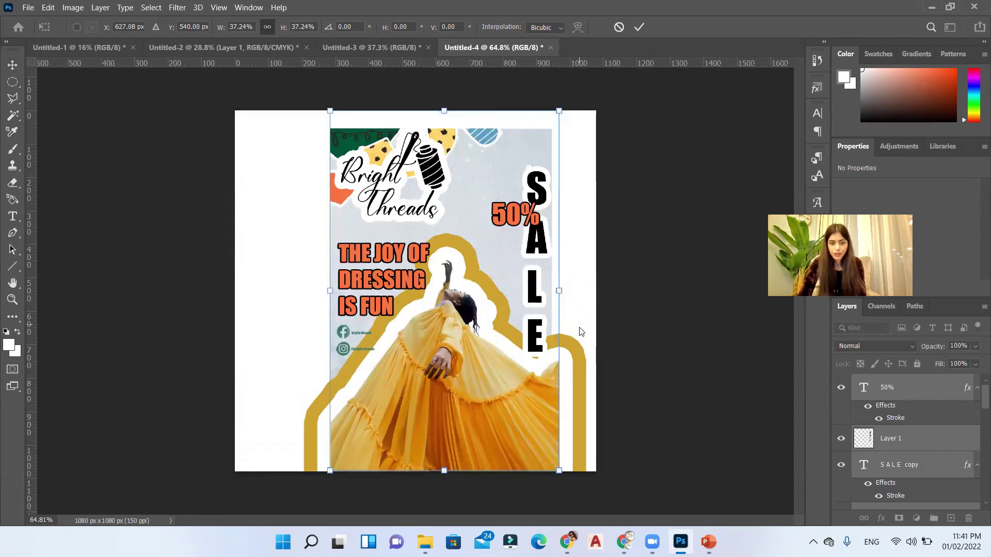
left_click_drag(443, 110, 444, 92)
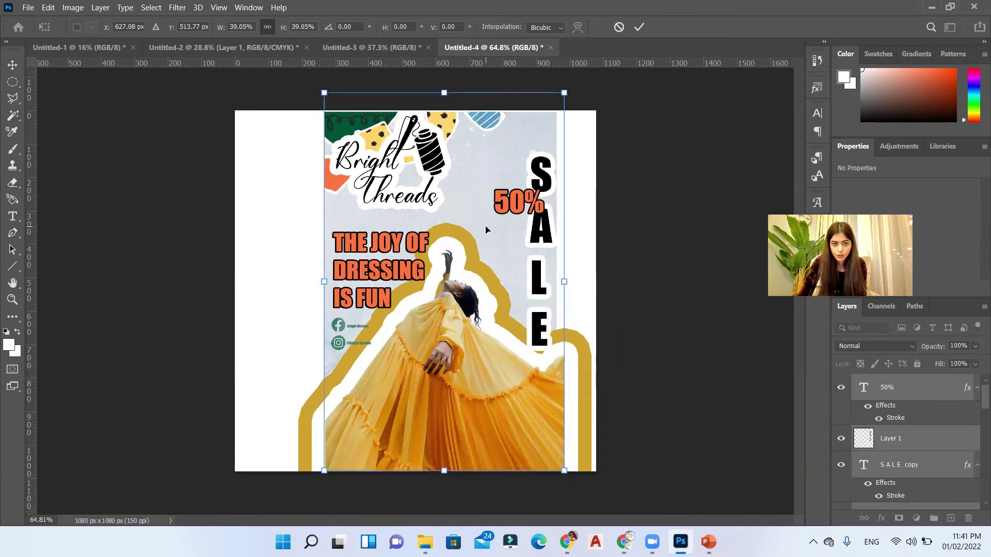
left_click(636, 29)
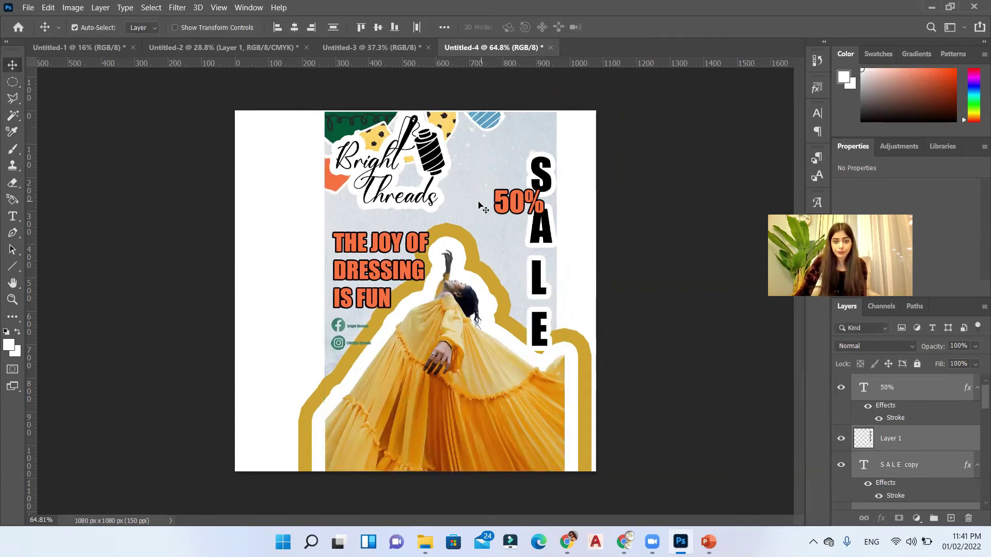
Stretch the textured background to fill the square canvas edge to edge.
scroll(928, 434, "down", 5)
left_click(922, 449)
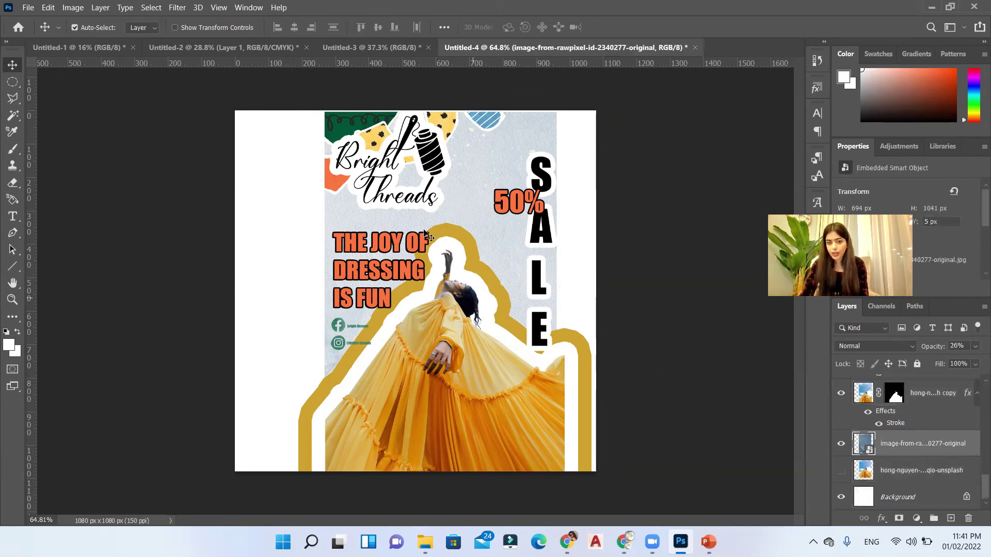
key("ctrl+t")
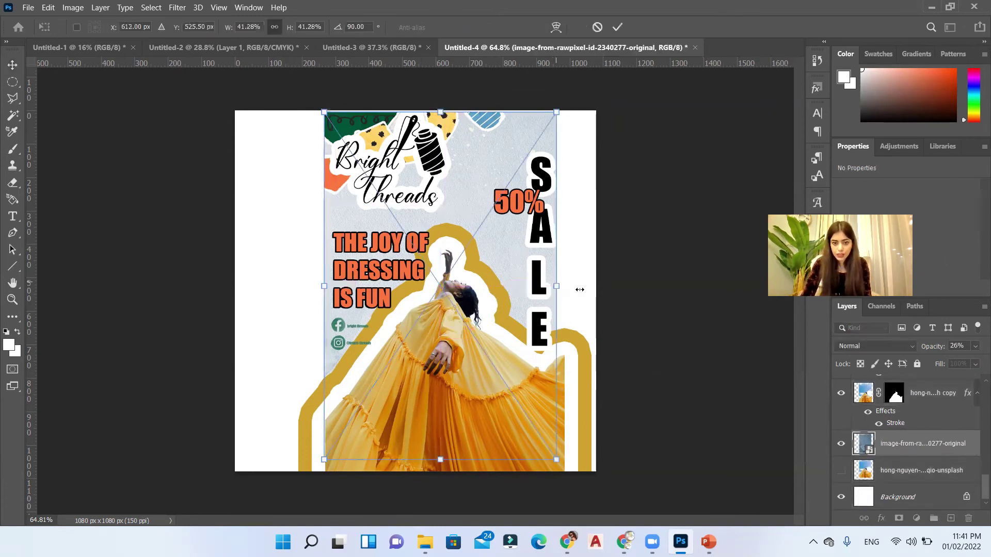
left_click_drag(580, 289, 609, 285)
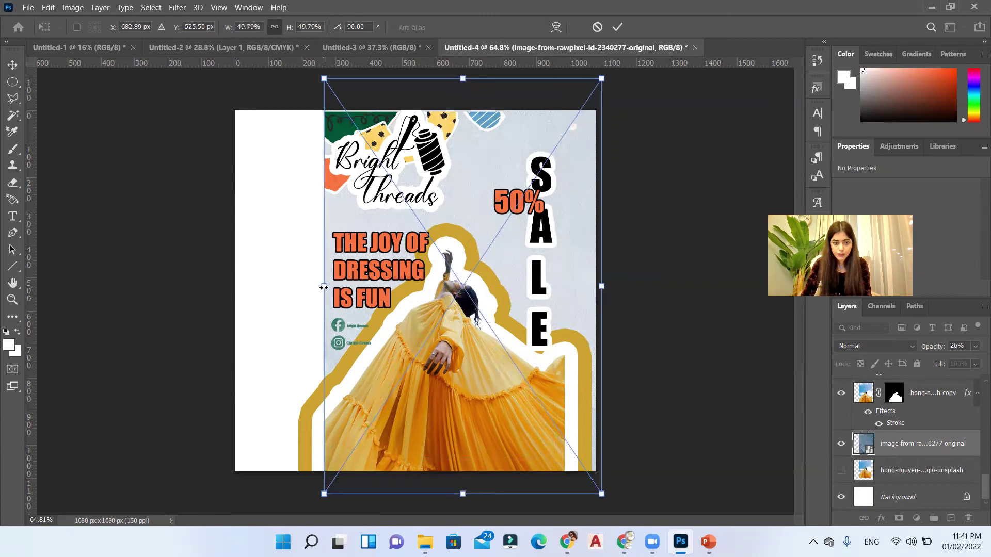
left_click_drag(323, 287, 234, 286)
left_click_drag(417, 106, 417, 111)
left_click_drag(418, 493, 418, 470)
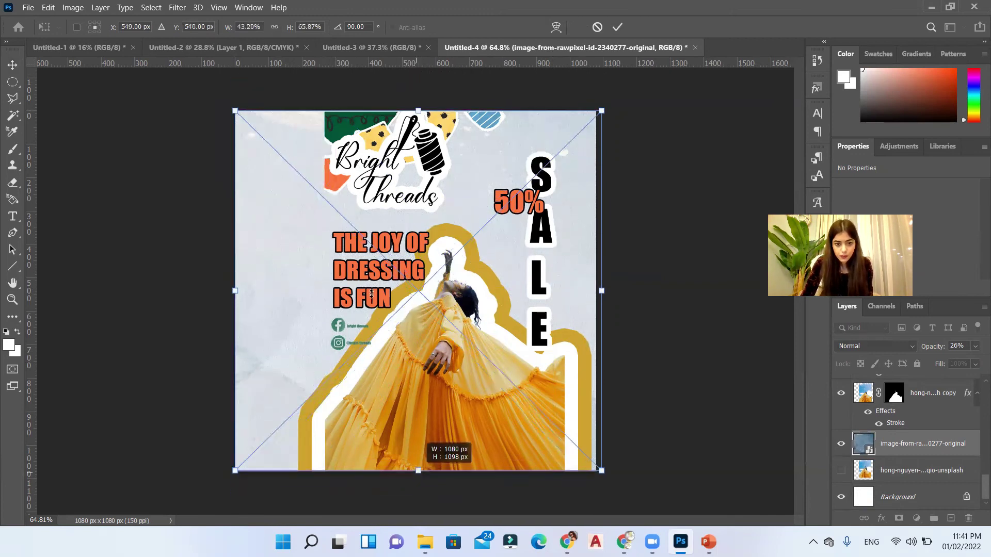
left_click(617, 30)
Move the green paper sticker to the top-left corner and enlarge it to about 144%.
key("v")
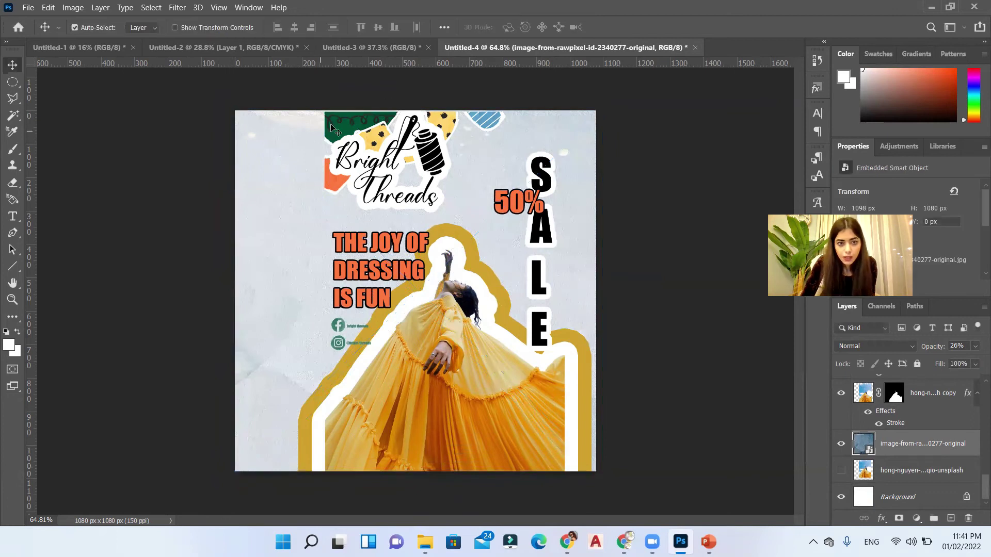
left_click_drag(329, 128, 222, 135)
key("ctrl+t")
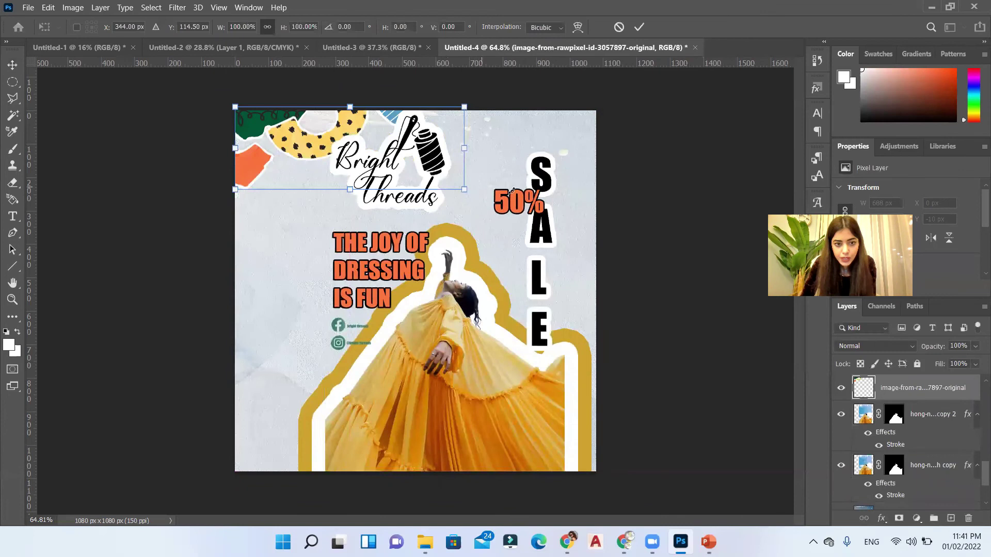
left_click_drag(459, 187, 560, 224)
left_click(639, 27)
Move the Bright Threads logo and THE JOY OF DRESSING IS FUN title left.
left_click_drag(434, 150, 361, 147)
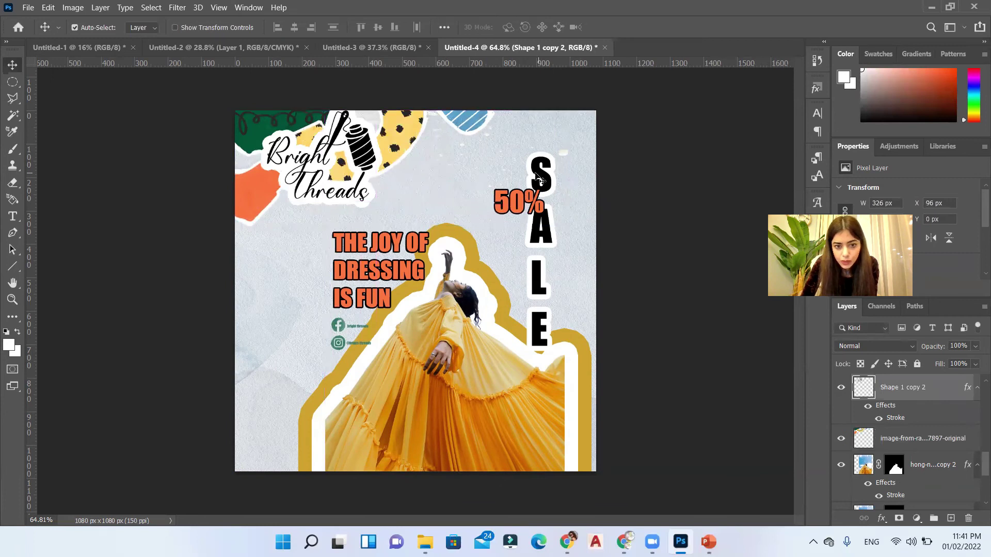
left_click_drag(405, 253, 318, 247)
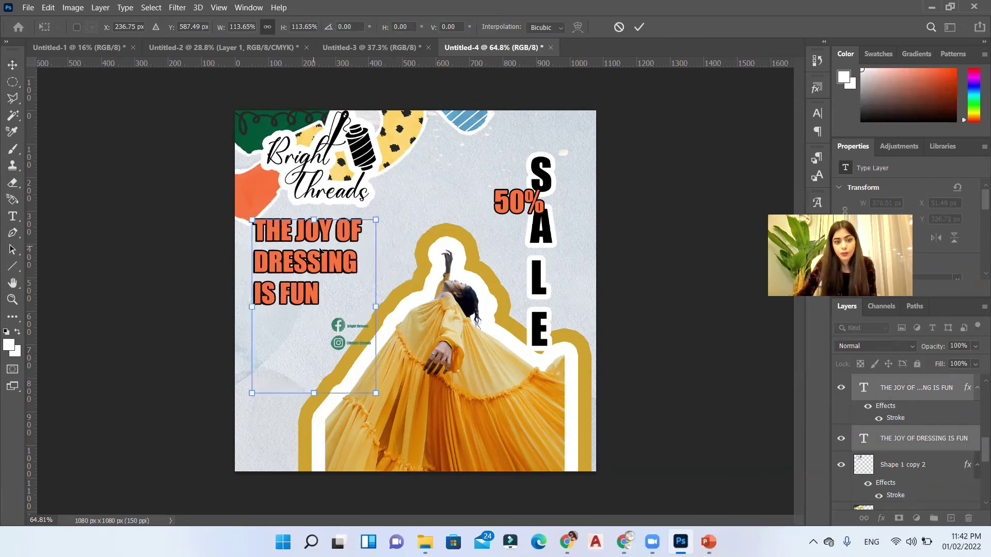
scroll(352, 345, "up", 5)
left_click(740, 261)
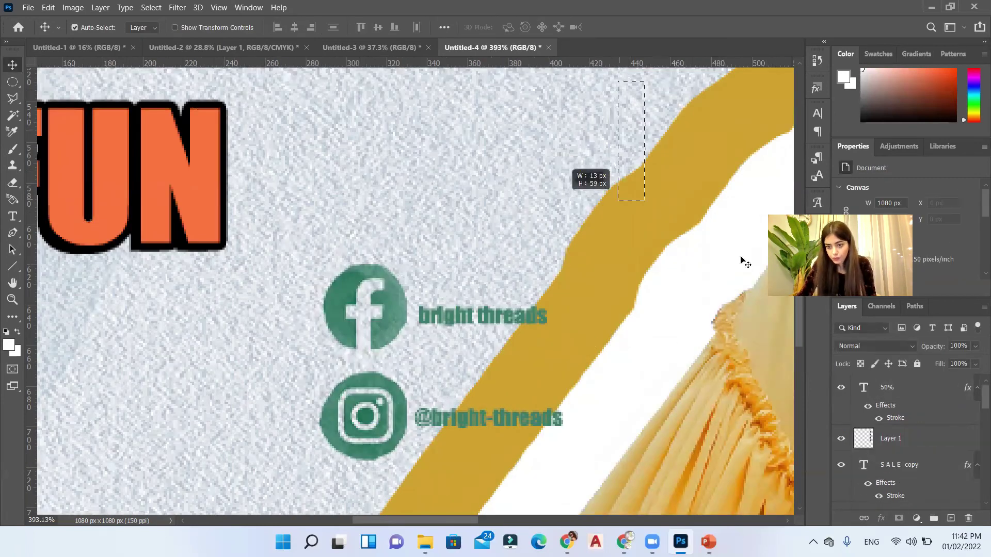
left_click_drag(418, 330, 566, 321)
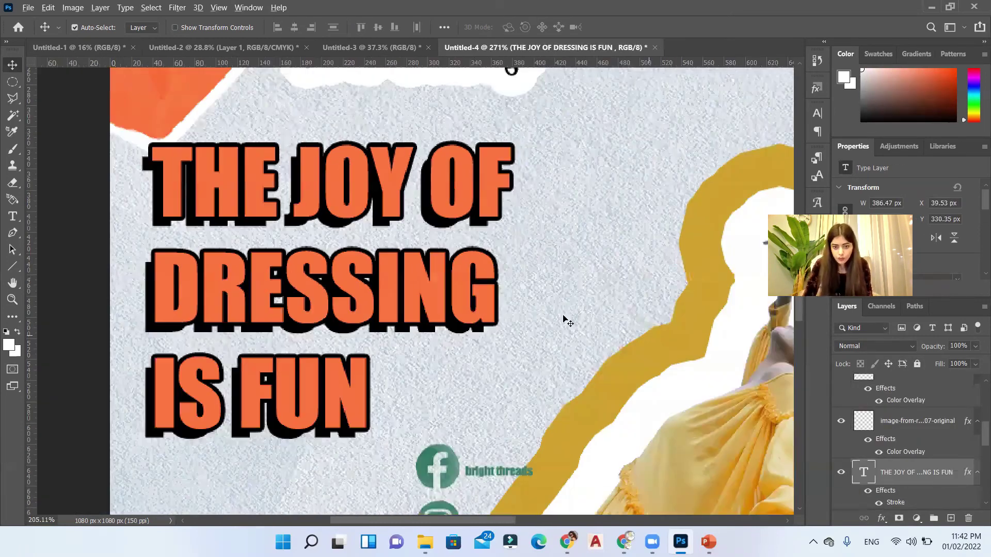
scroll(916, 464, "up", 3)
scroll(327, 354, "down", 6)
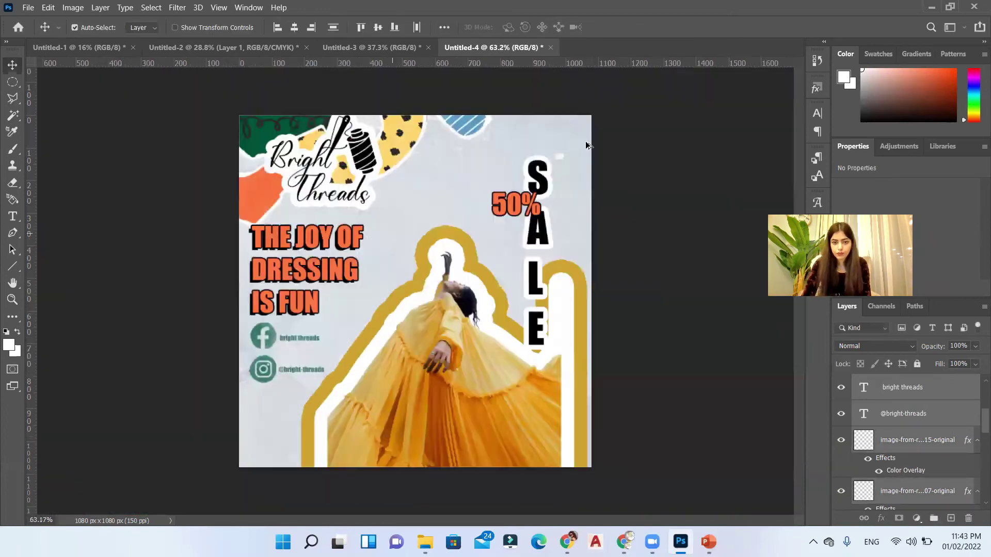
scroll(968, 454, "down", 3)
Enlarge the model photo and shift it right and down.
left_click(968, 456)
key("ctrl+t")
left_click_drag(573, 289, 609, 273)
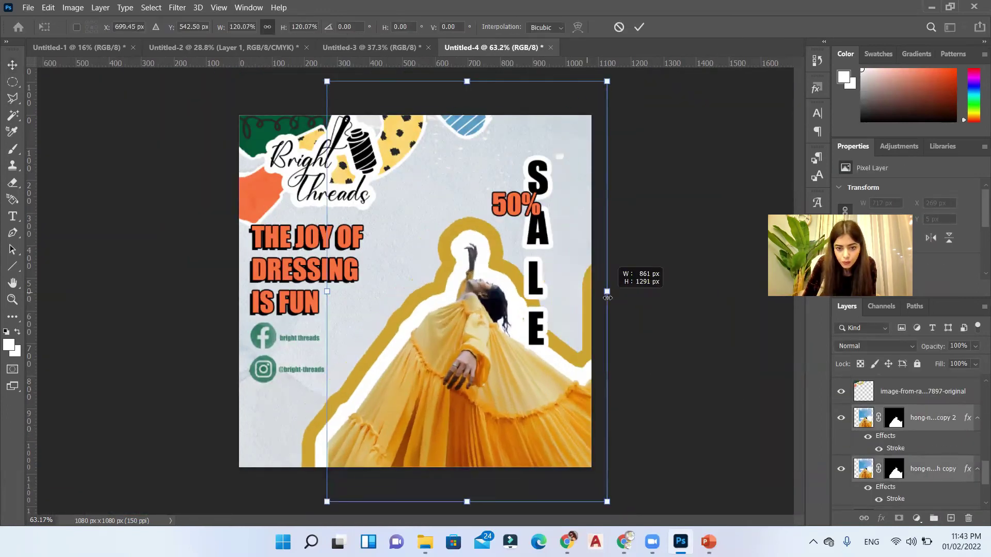
left_click_drag(481, 377, 491, 399)
key("Return")
scroll(928, 395, "up", 3)
Adjust the height of the 50% and SALE layers, then switch to the 1080x1920 story document.
left_click(928, 395)
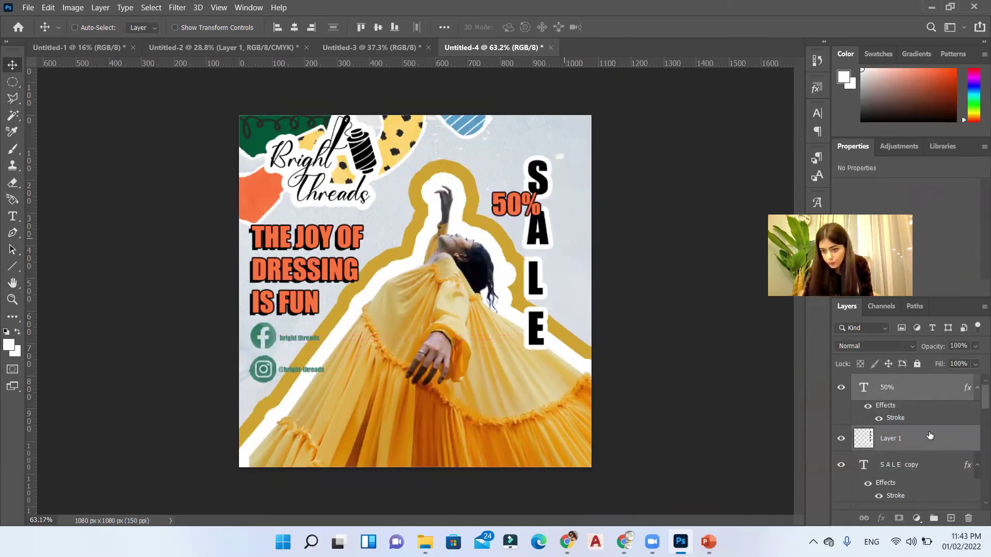
left_click(919, 465, "shift")
key("ctrl+z")
key("ctrl+z")
key("ctrl+z")
key("ctrl+z")
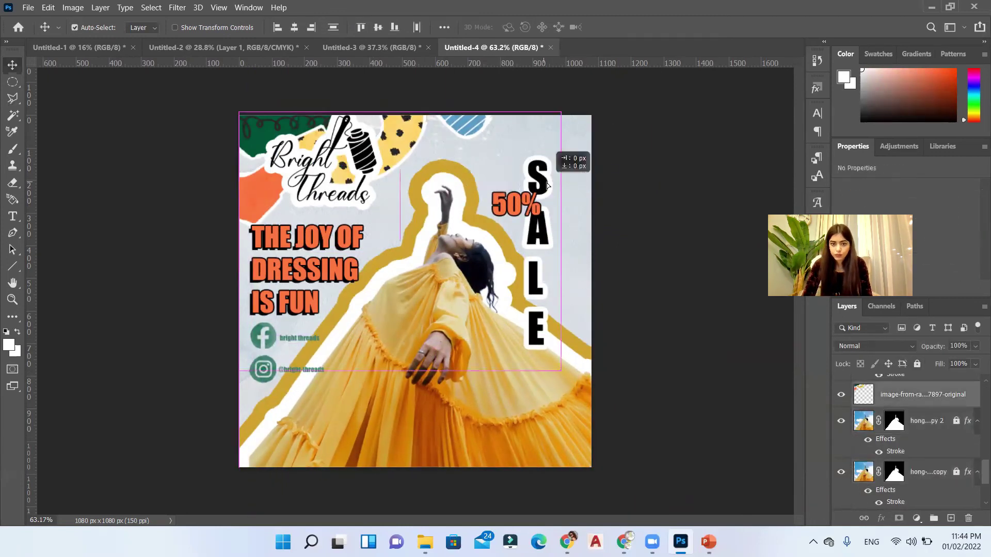
key("ctrl+shift+z")
key("ctrl+shift+z")
key("ctrl+shift+z")
key("ctrl+shift+z")
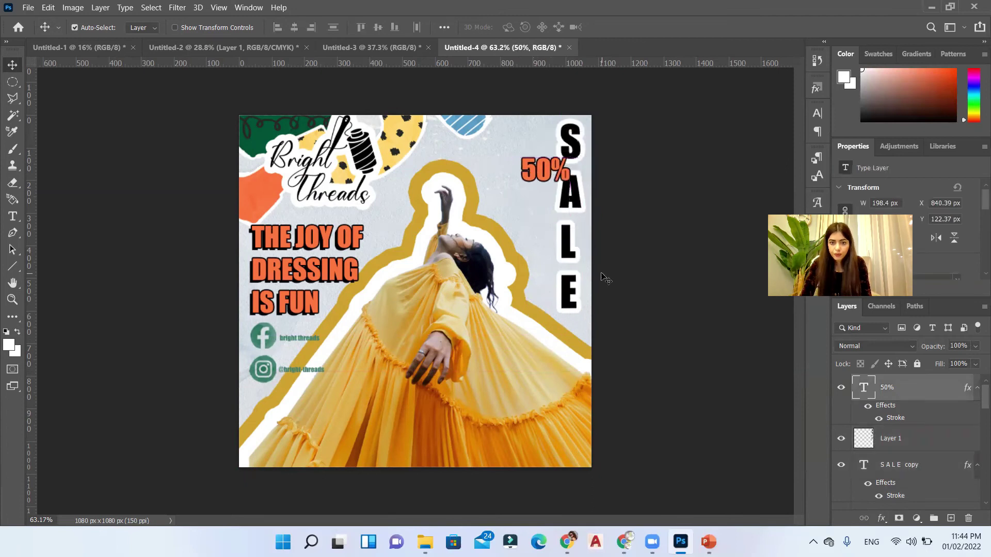
scroll(470, 253, "up", 3)
key("ctrl+t")
left_click_drag(580, 93, 582, 72)
key("Return")
scroll(454, 258, "down", 2)
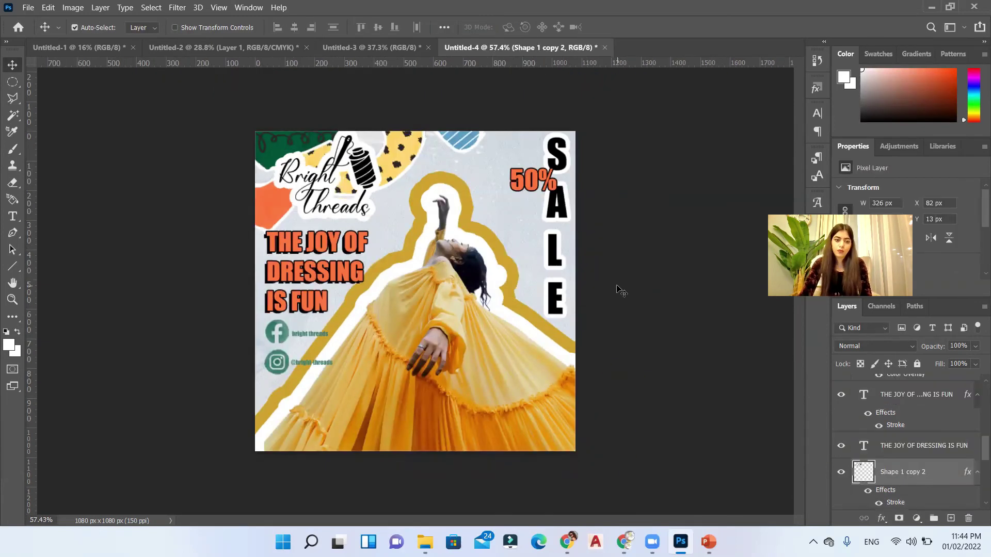
left_click(616, 290)
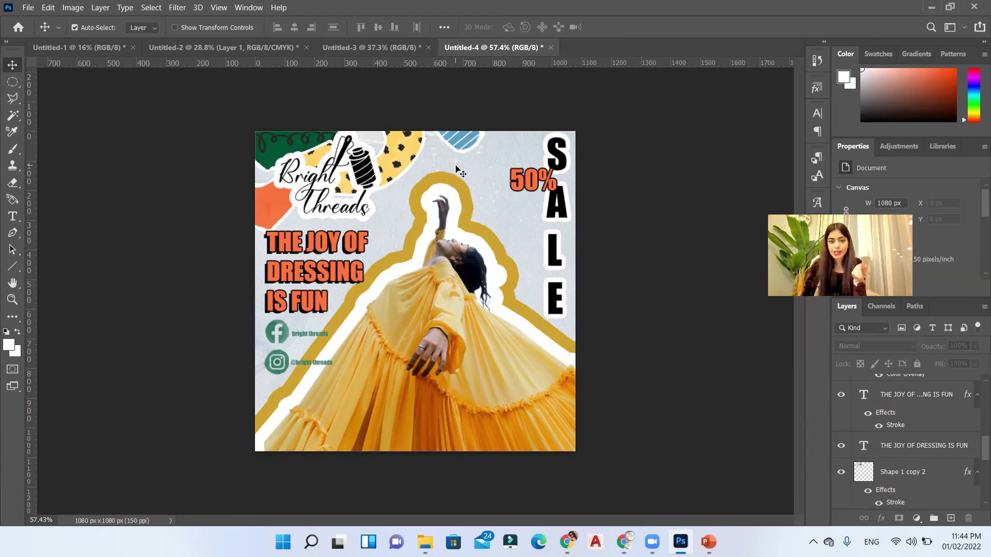
left_click(398, 48)
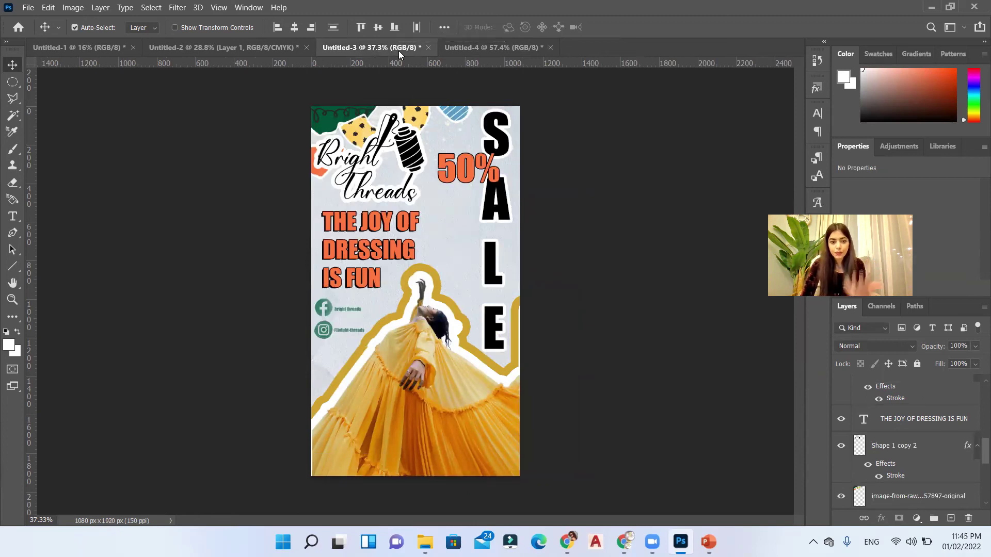
Bring up the original A3 poster, Untitled-1, to compare with the new versions.
left_click(110, 47)
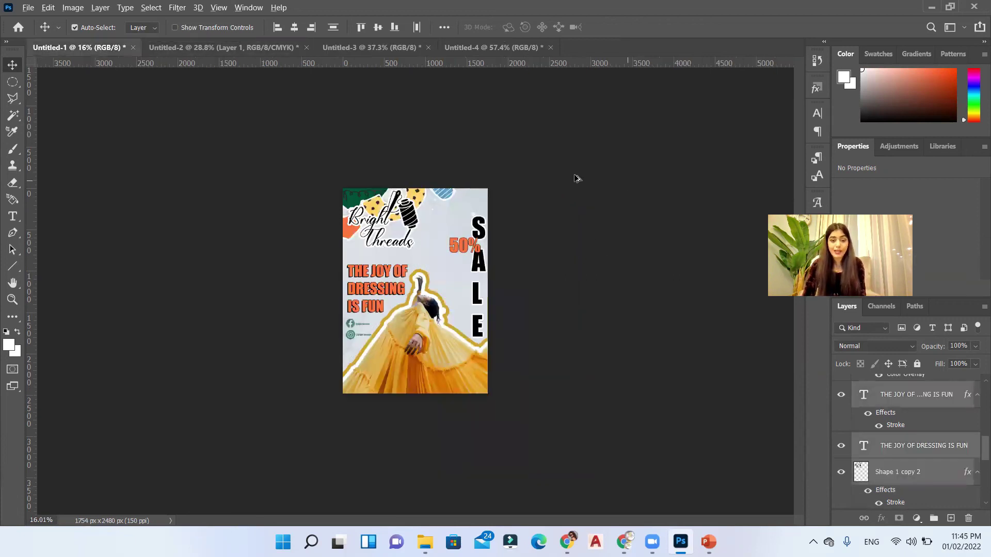
scroll(502, 324, "up", 4)
scroll(503, 324, "down", 1)
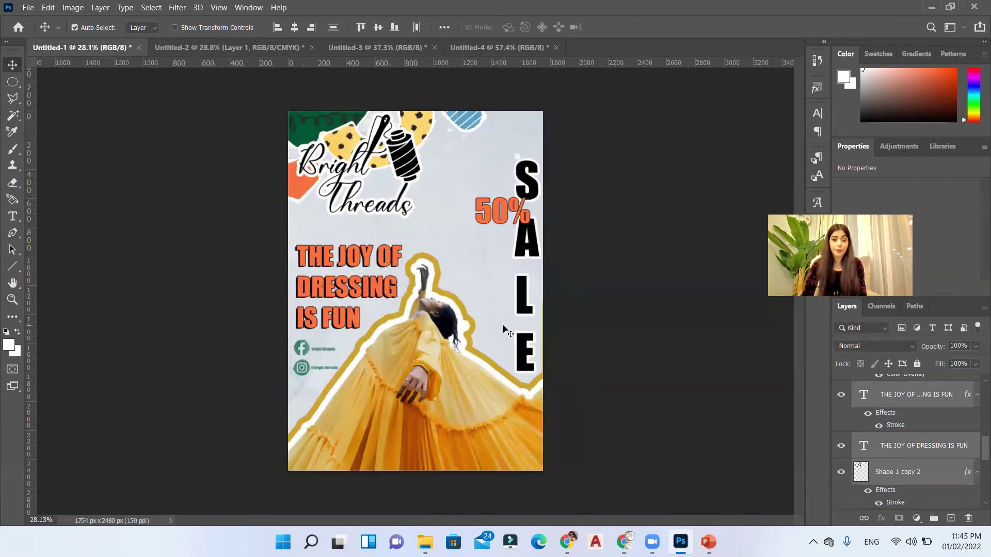